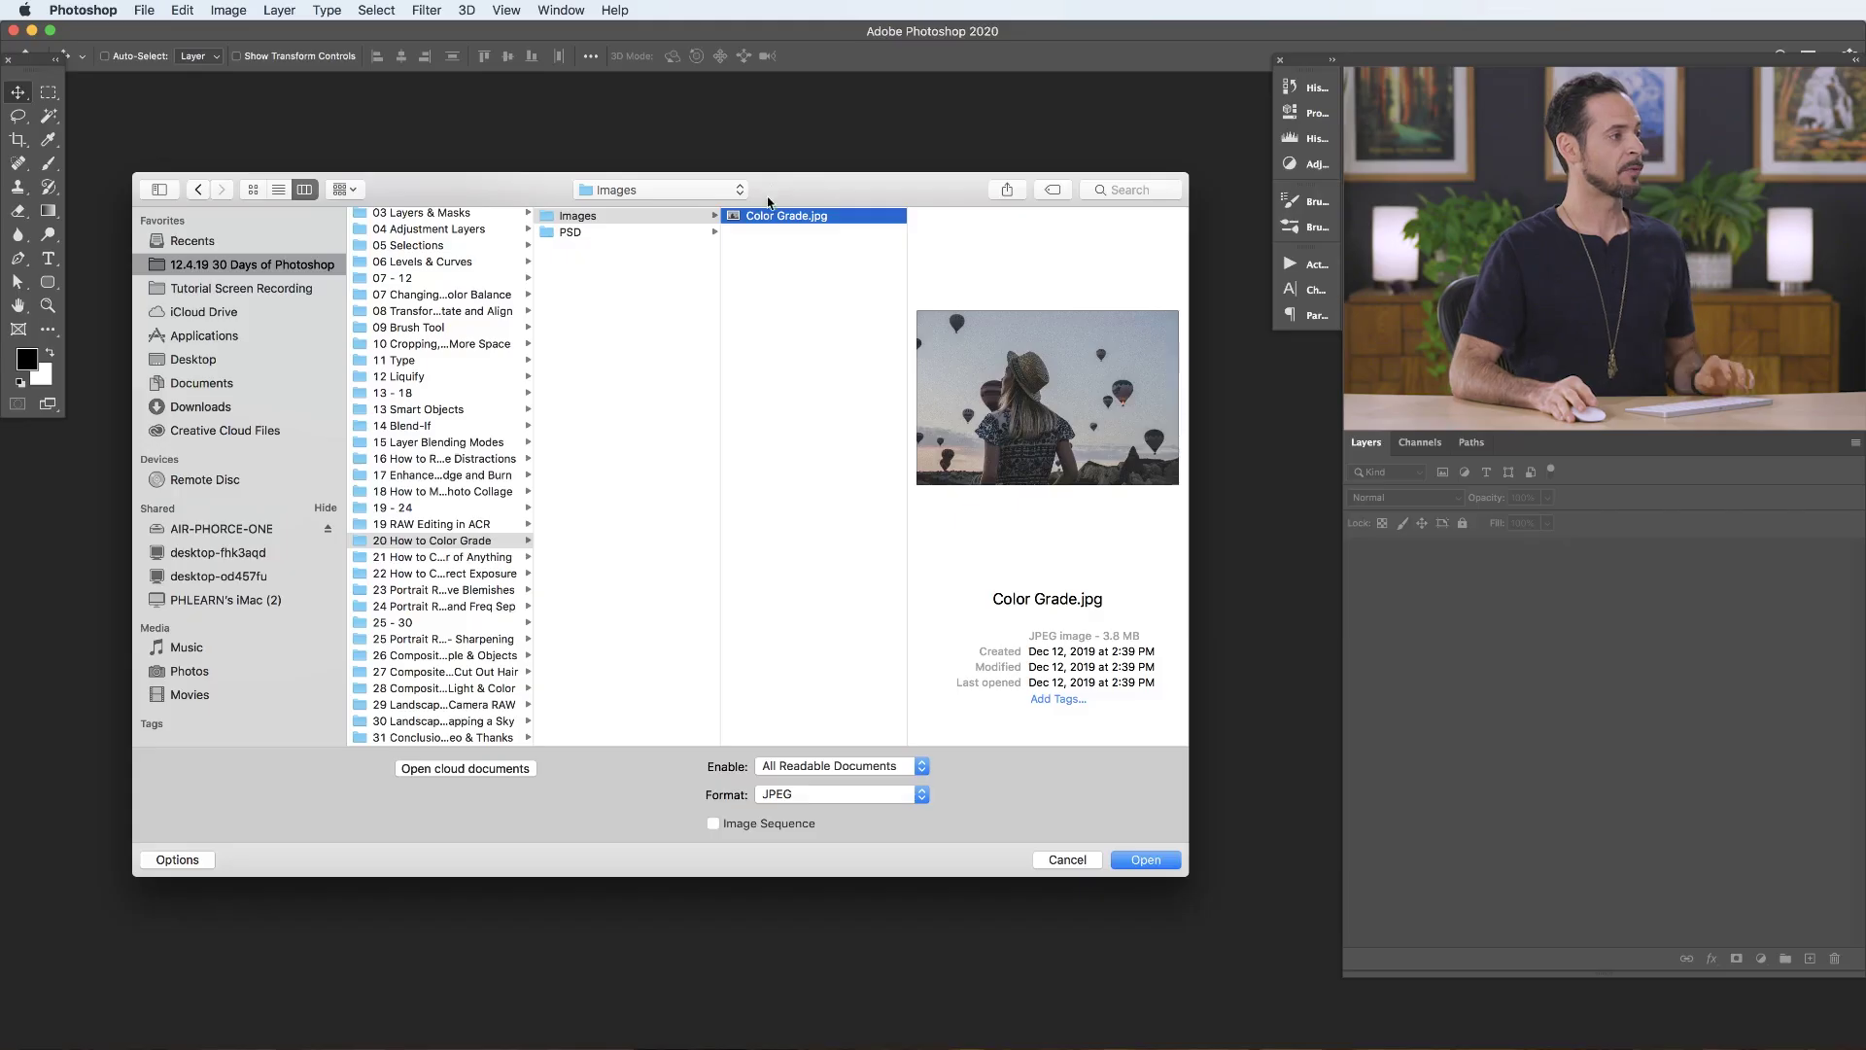
Step: Open Color Grade.jpg, fit it to view, and add a default Levels 1 adjustment layer
left_click(1154, 862)
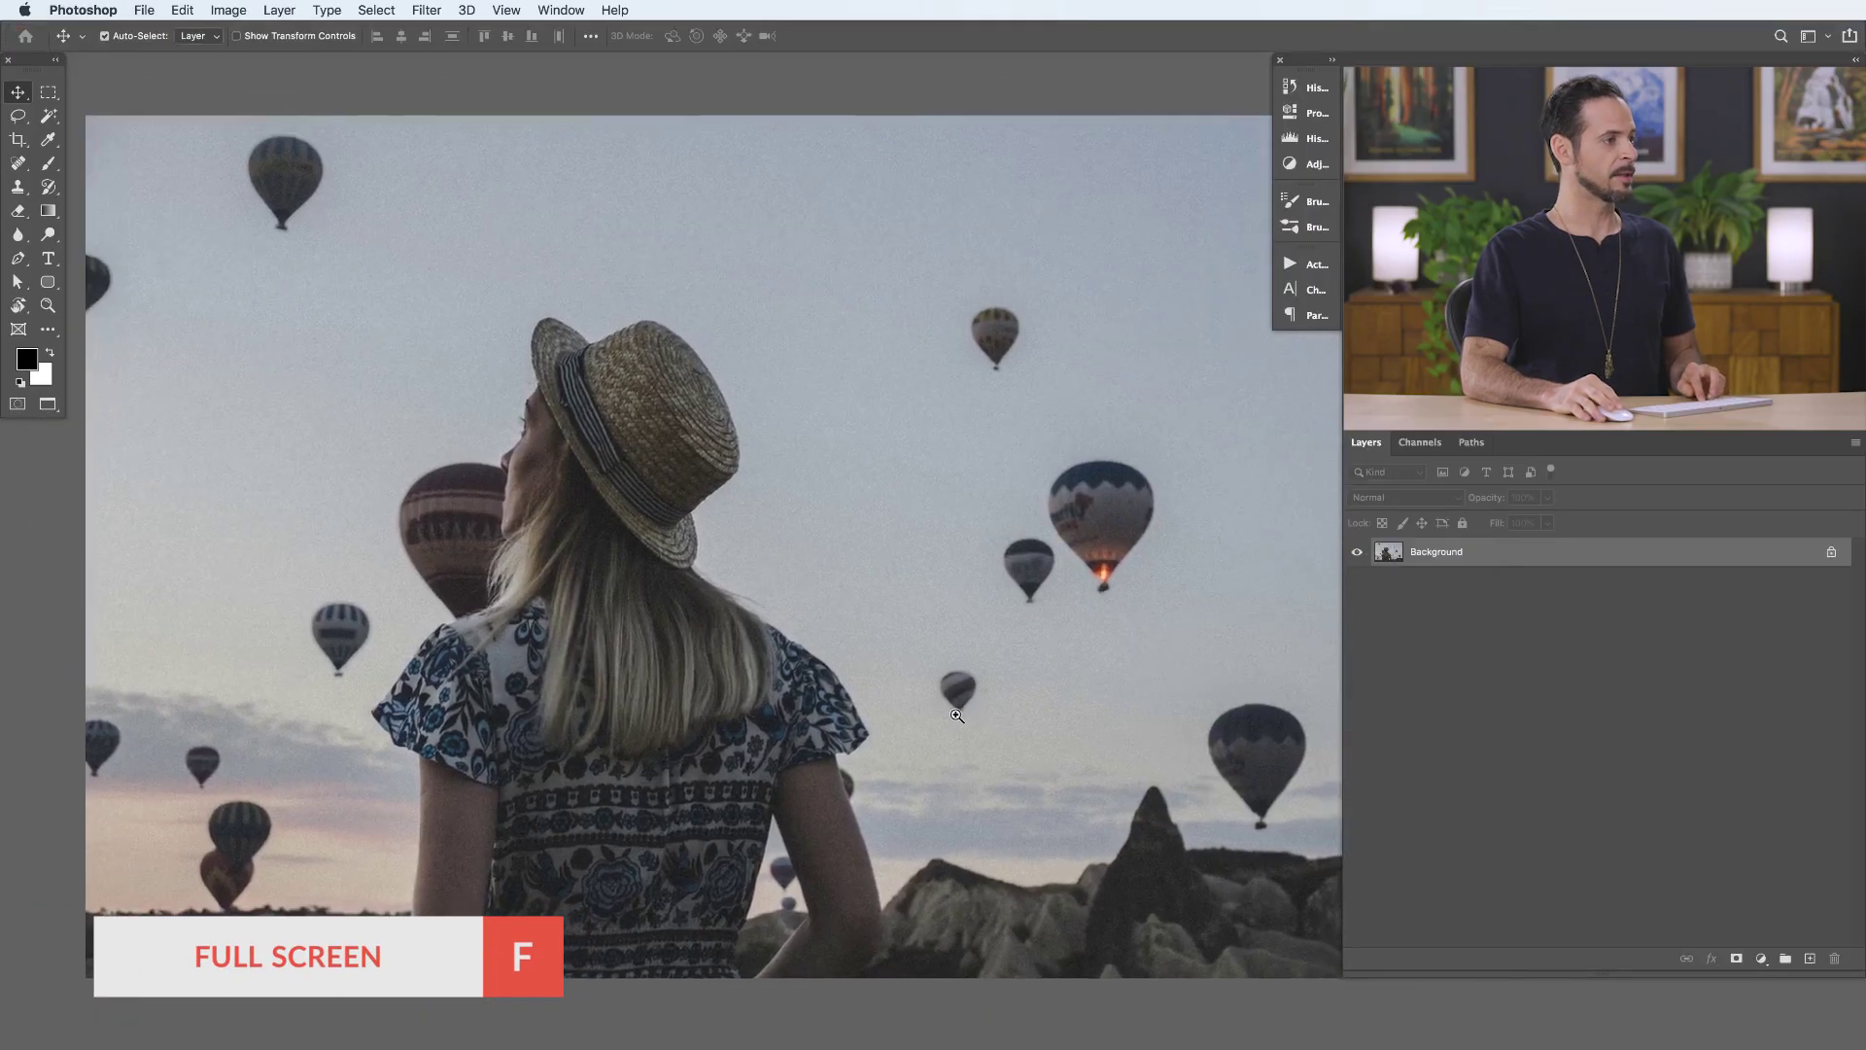
left_click_drag(956, 715, 896, 696)
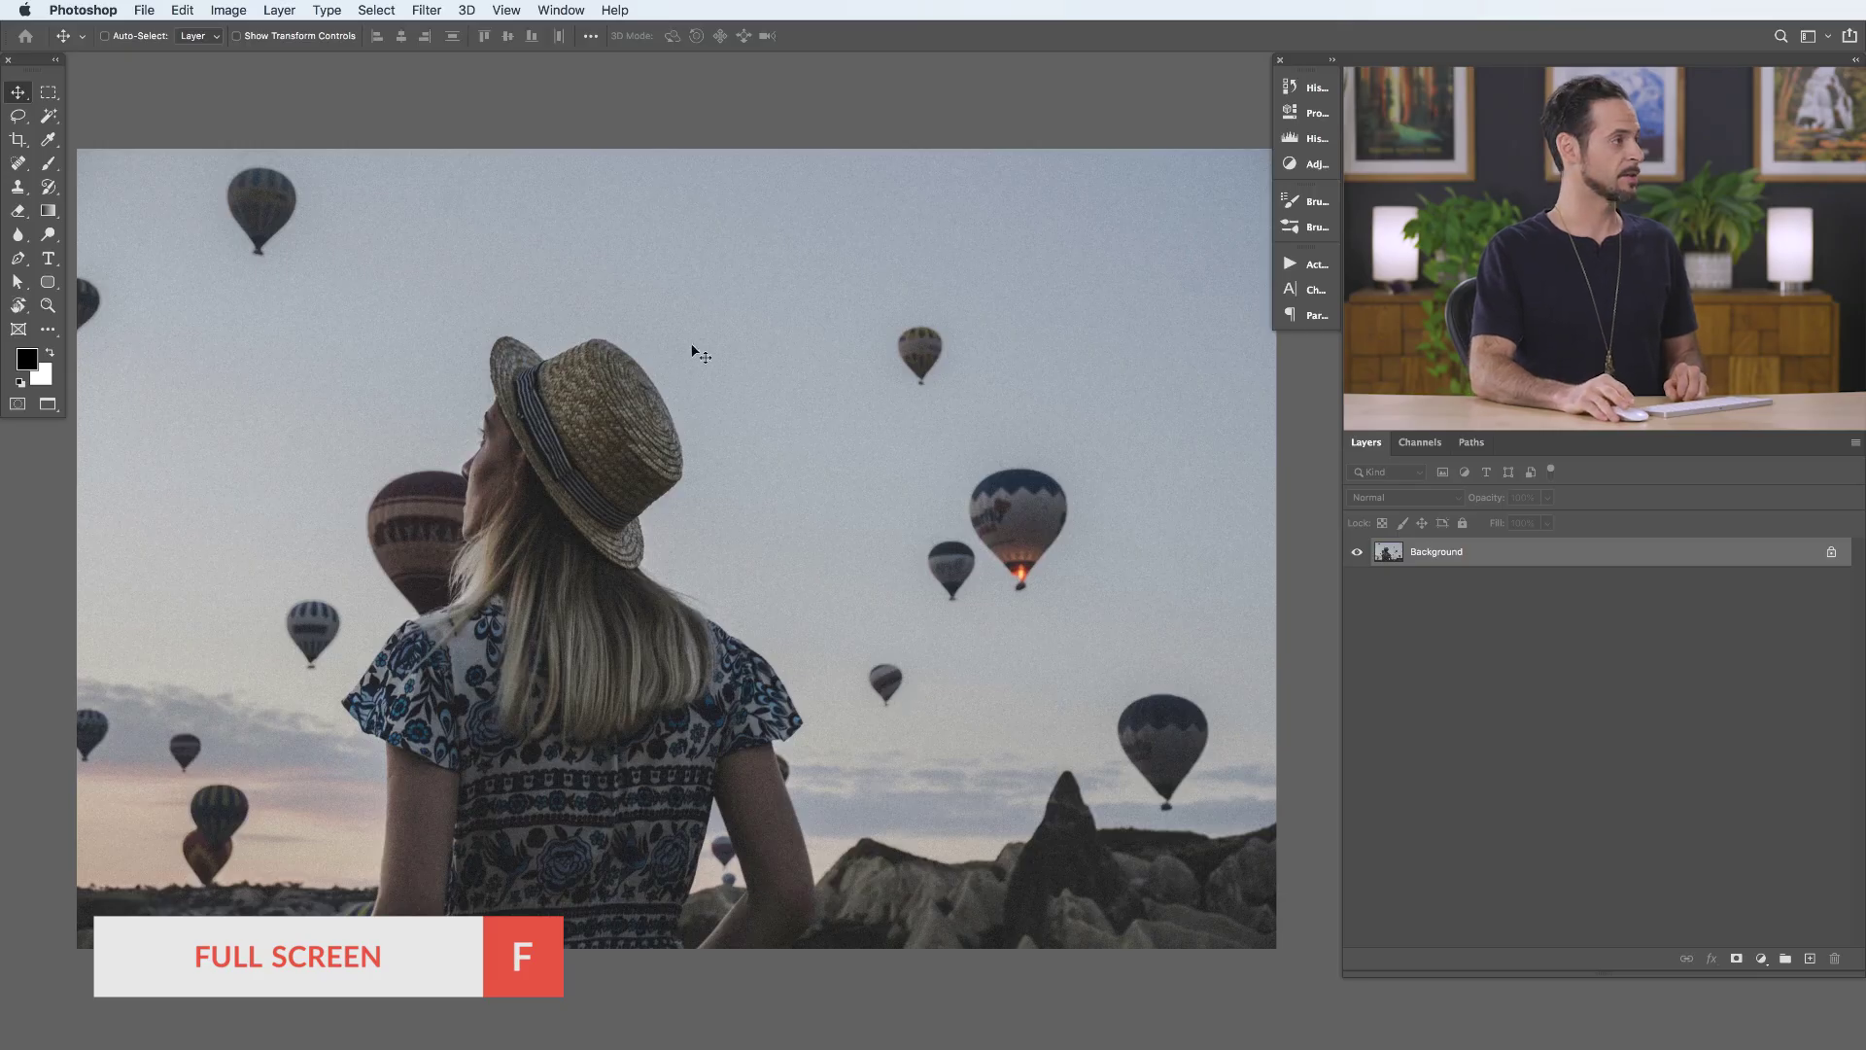
left_click(279, 11)
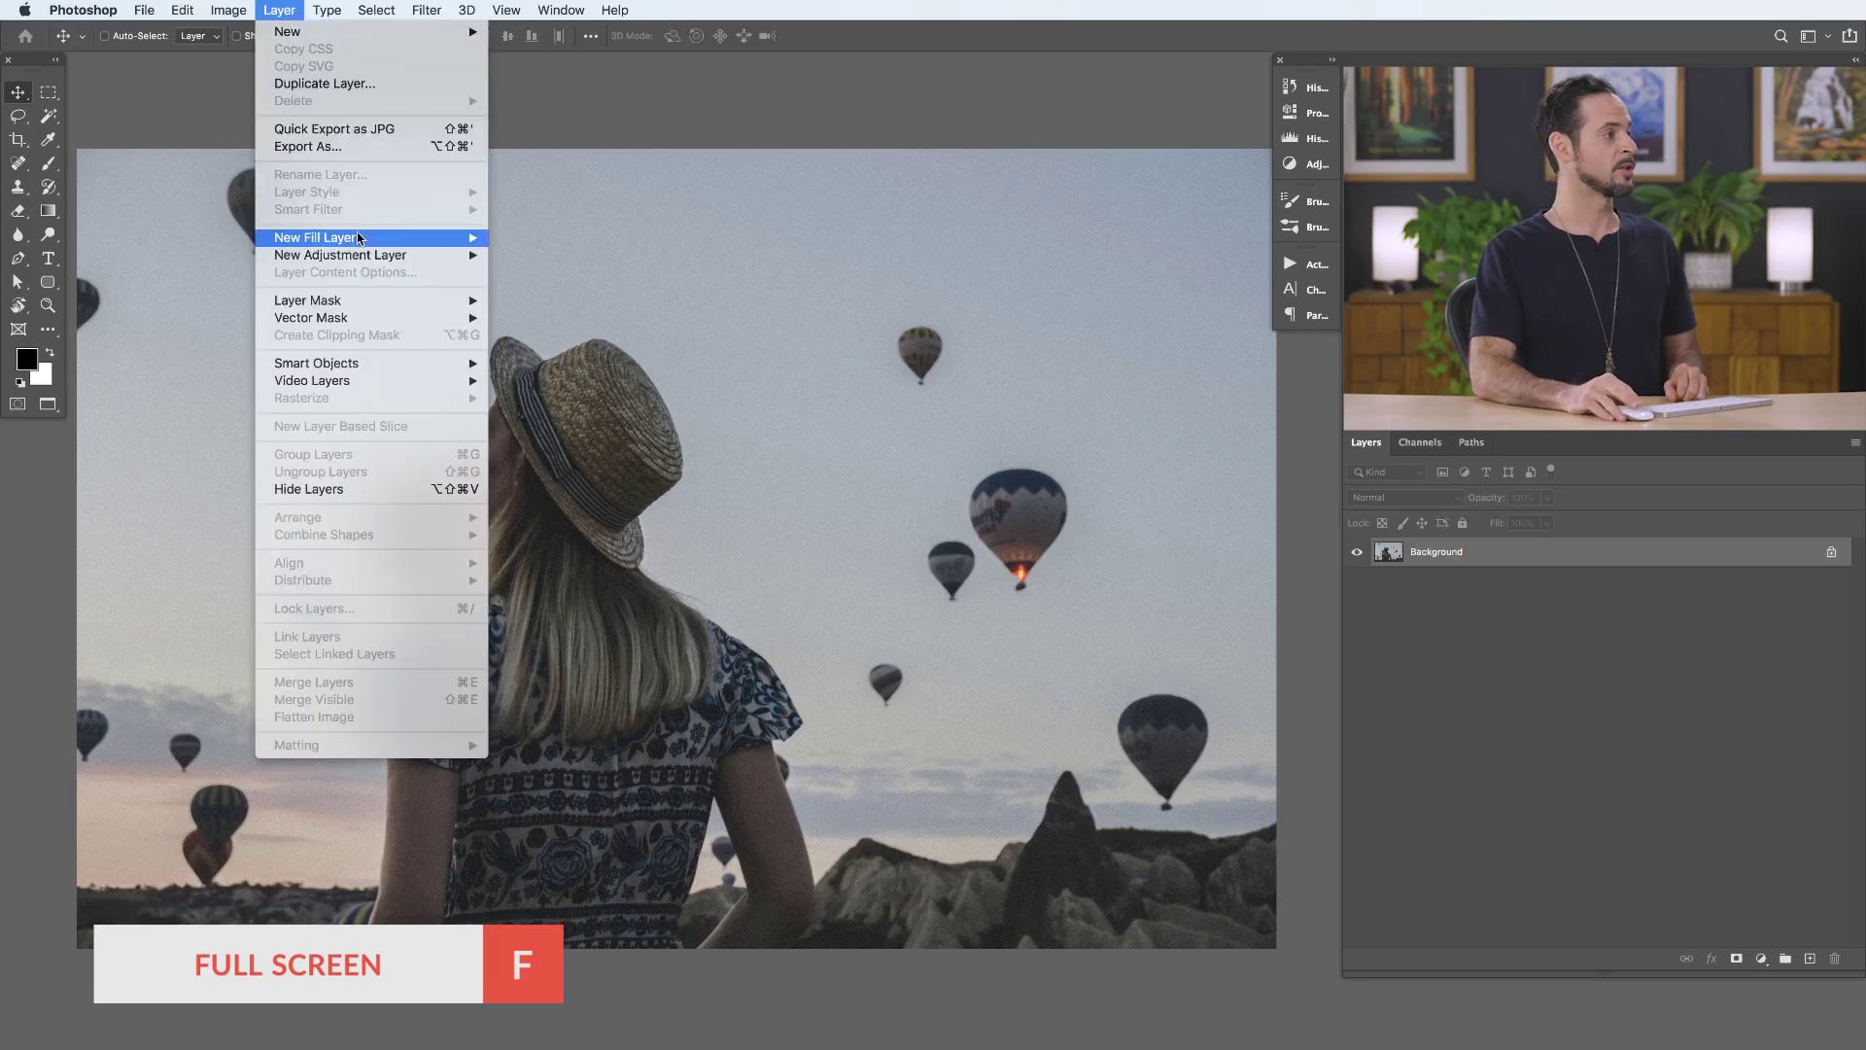
mouse_move(378, 256)
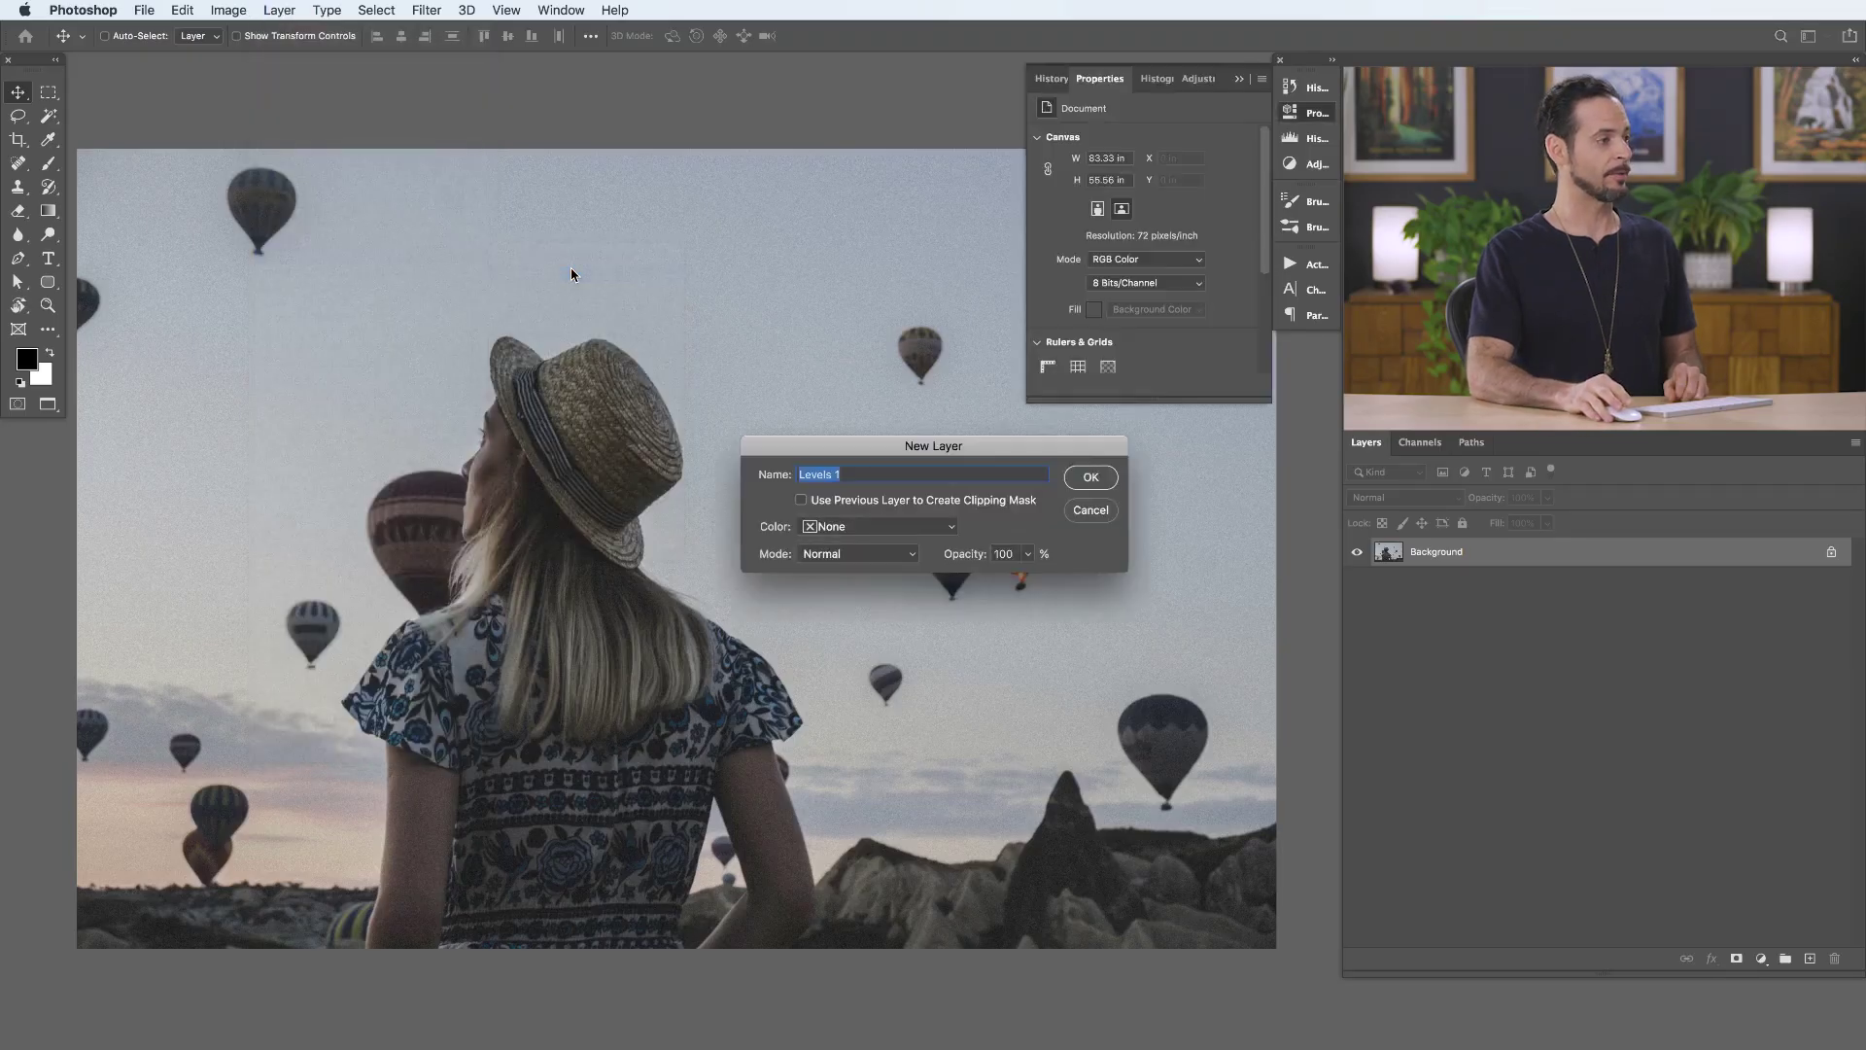
left_click(1090, 476)
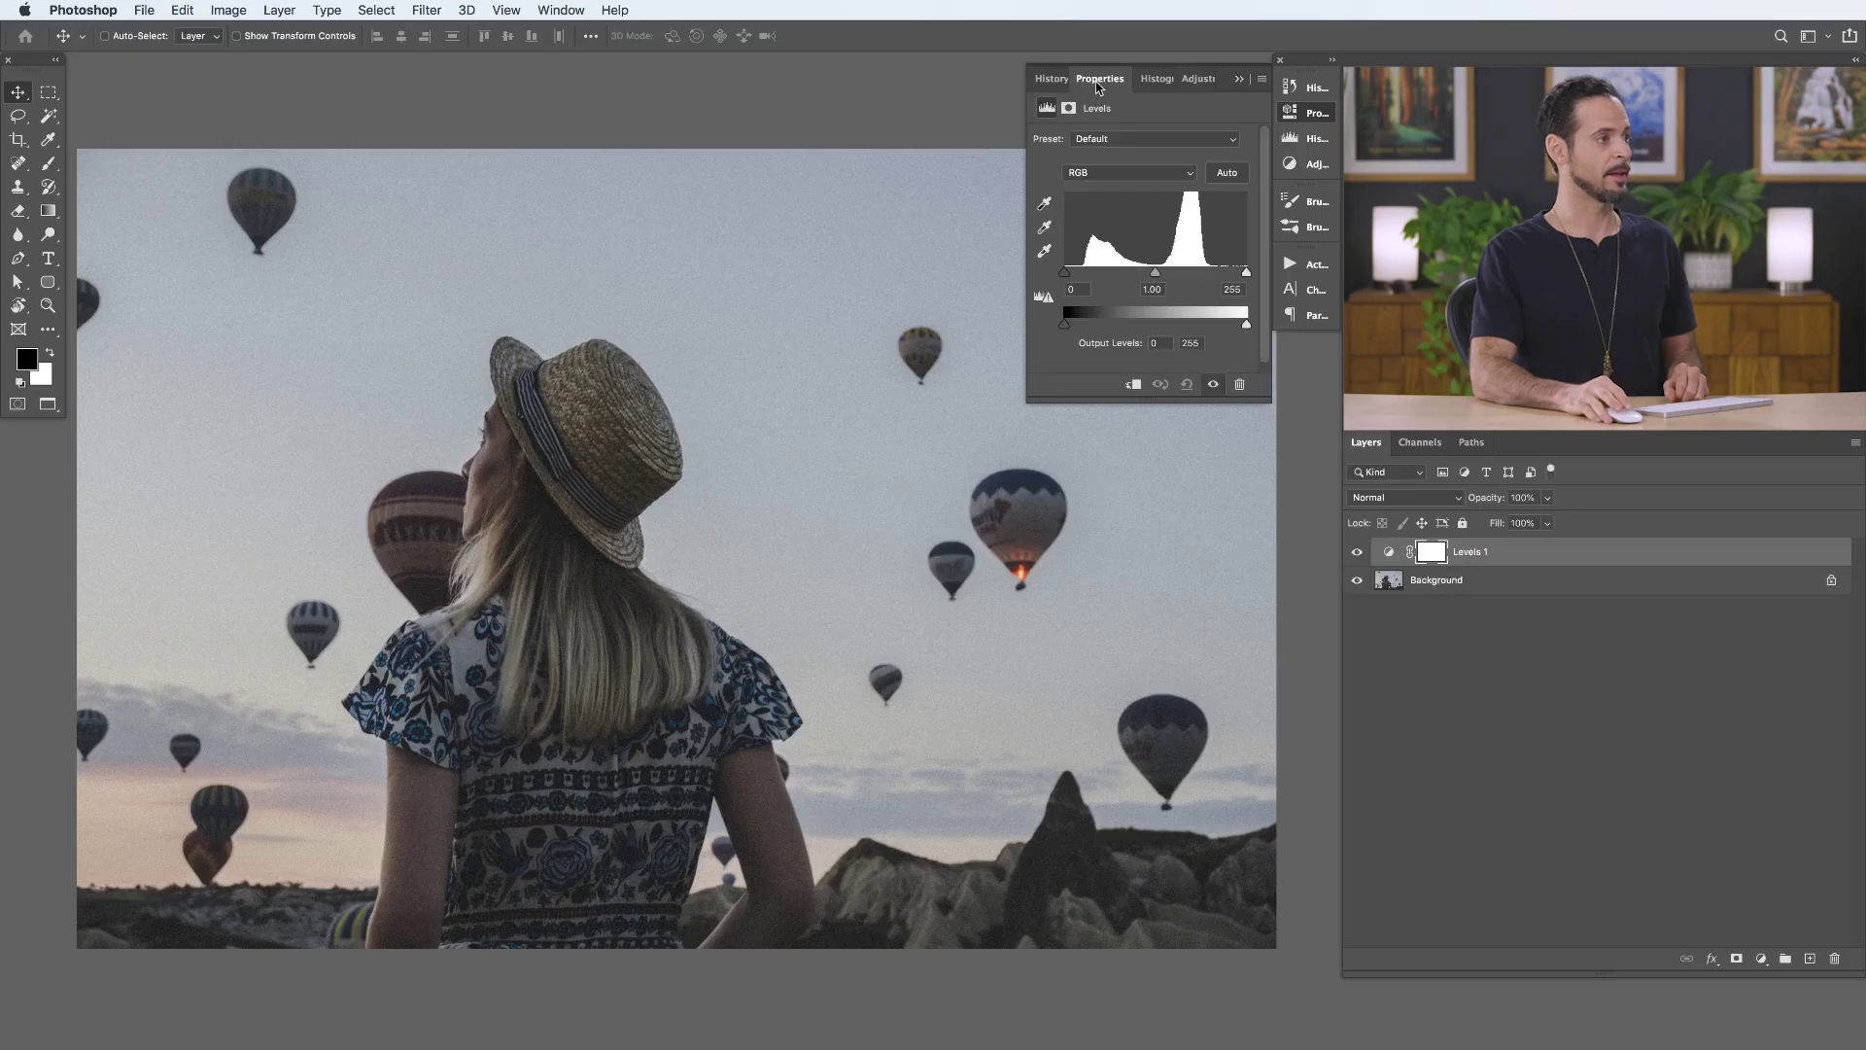
left_click_drag(1097, 88, 856, 274)
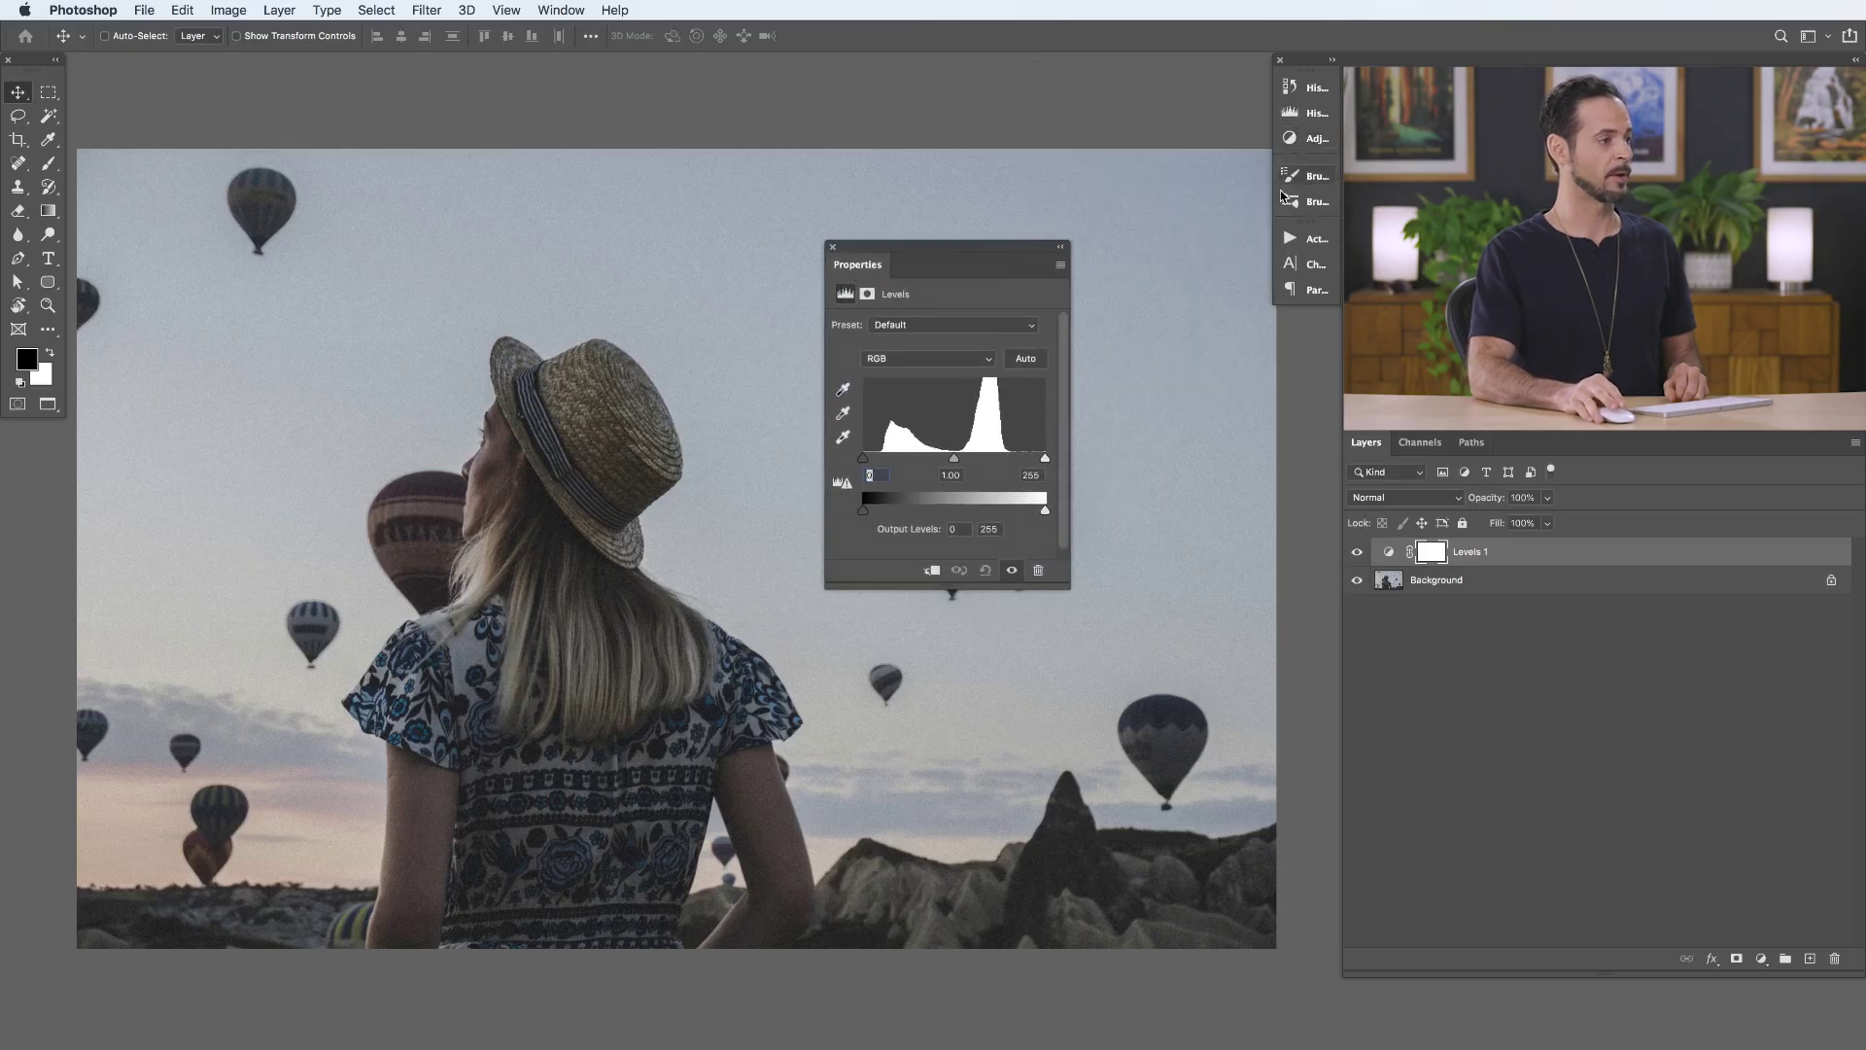
Step: Enlarge the floating Levels panel, trial the midtone, white point and output sliders, then reset to defaults
left_click_drag(1064, 584, 1183, 632)
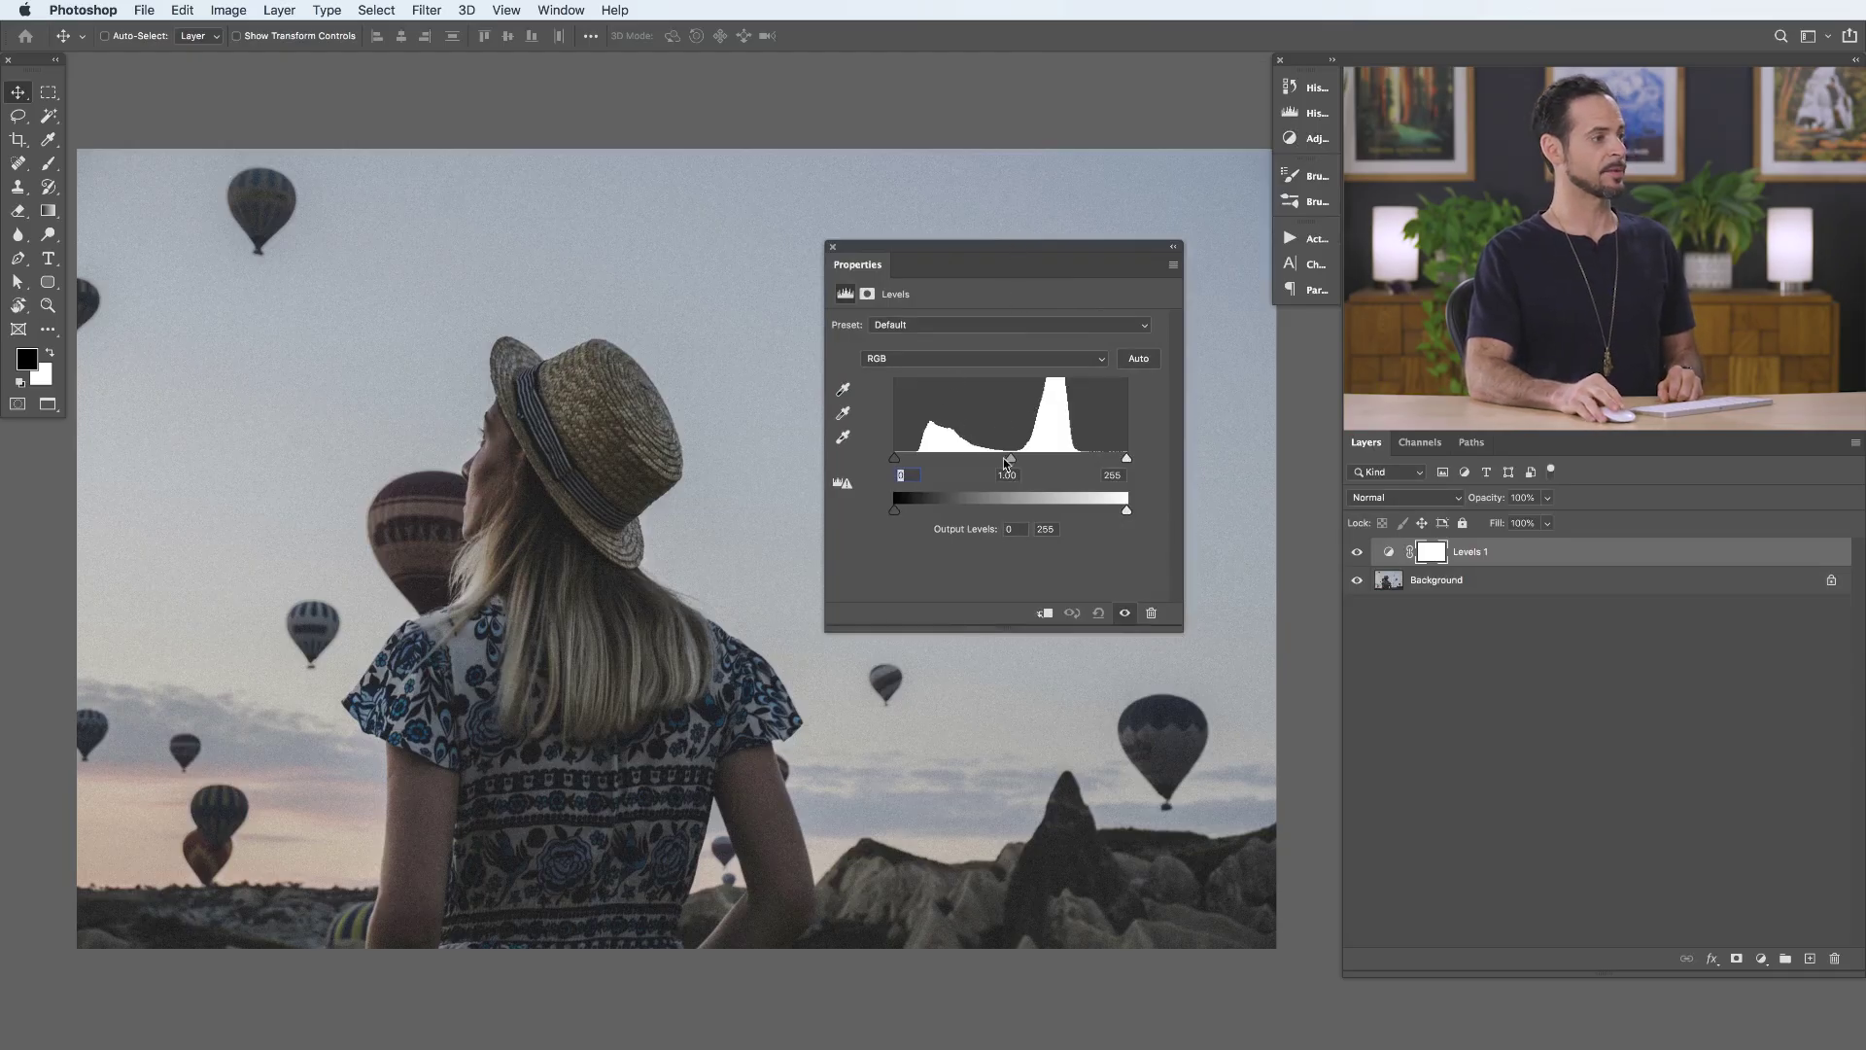
left_click_drag(1011, 460, 838, 461)
left_click_drag(1118, 459, 1130, 511)
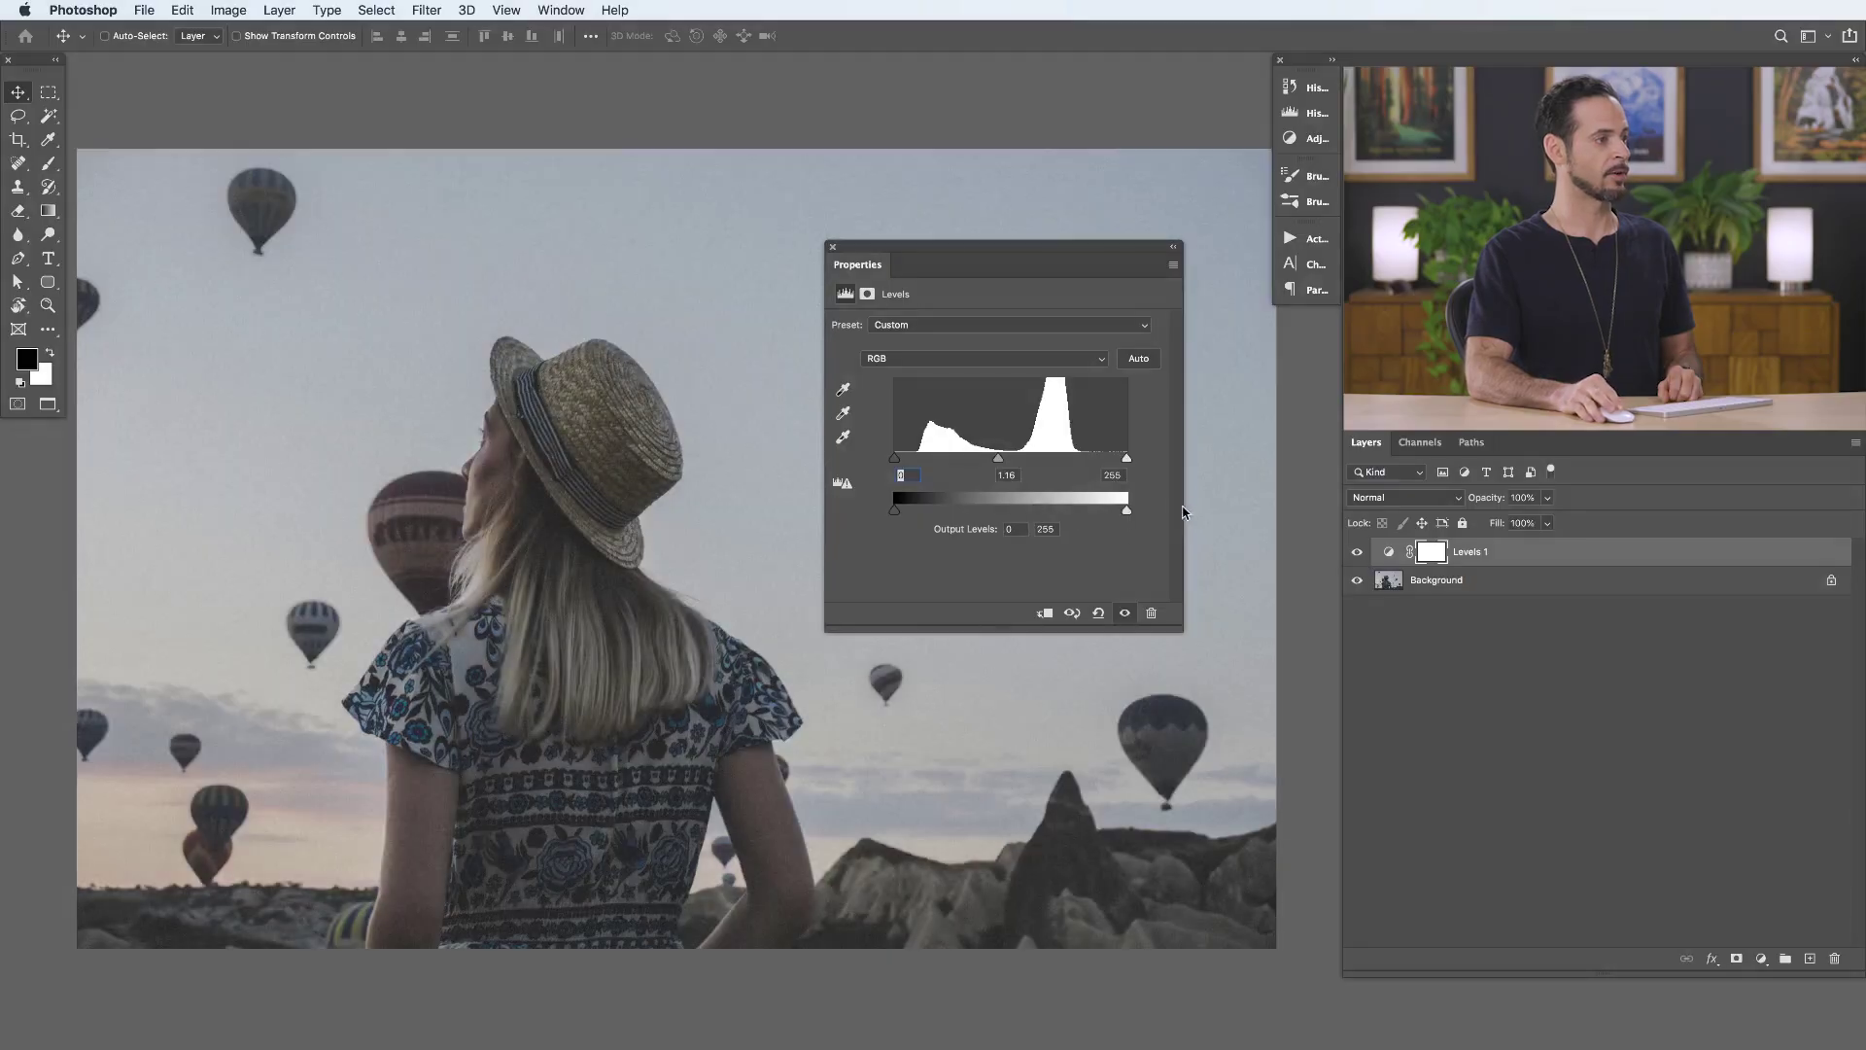
mouse_move(897, 512)
left_mouse_down()
mouse_move(1006, 510)
mouse_move(868, 517)
left_mouse_up()
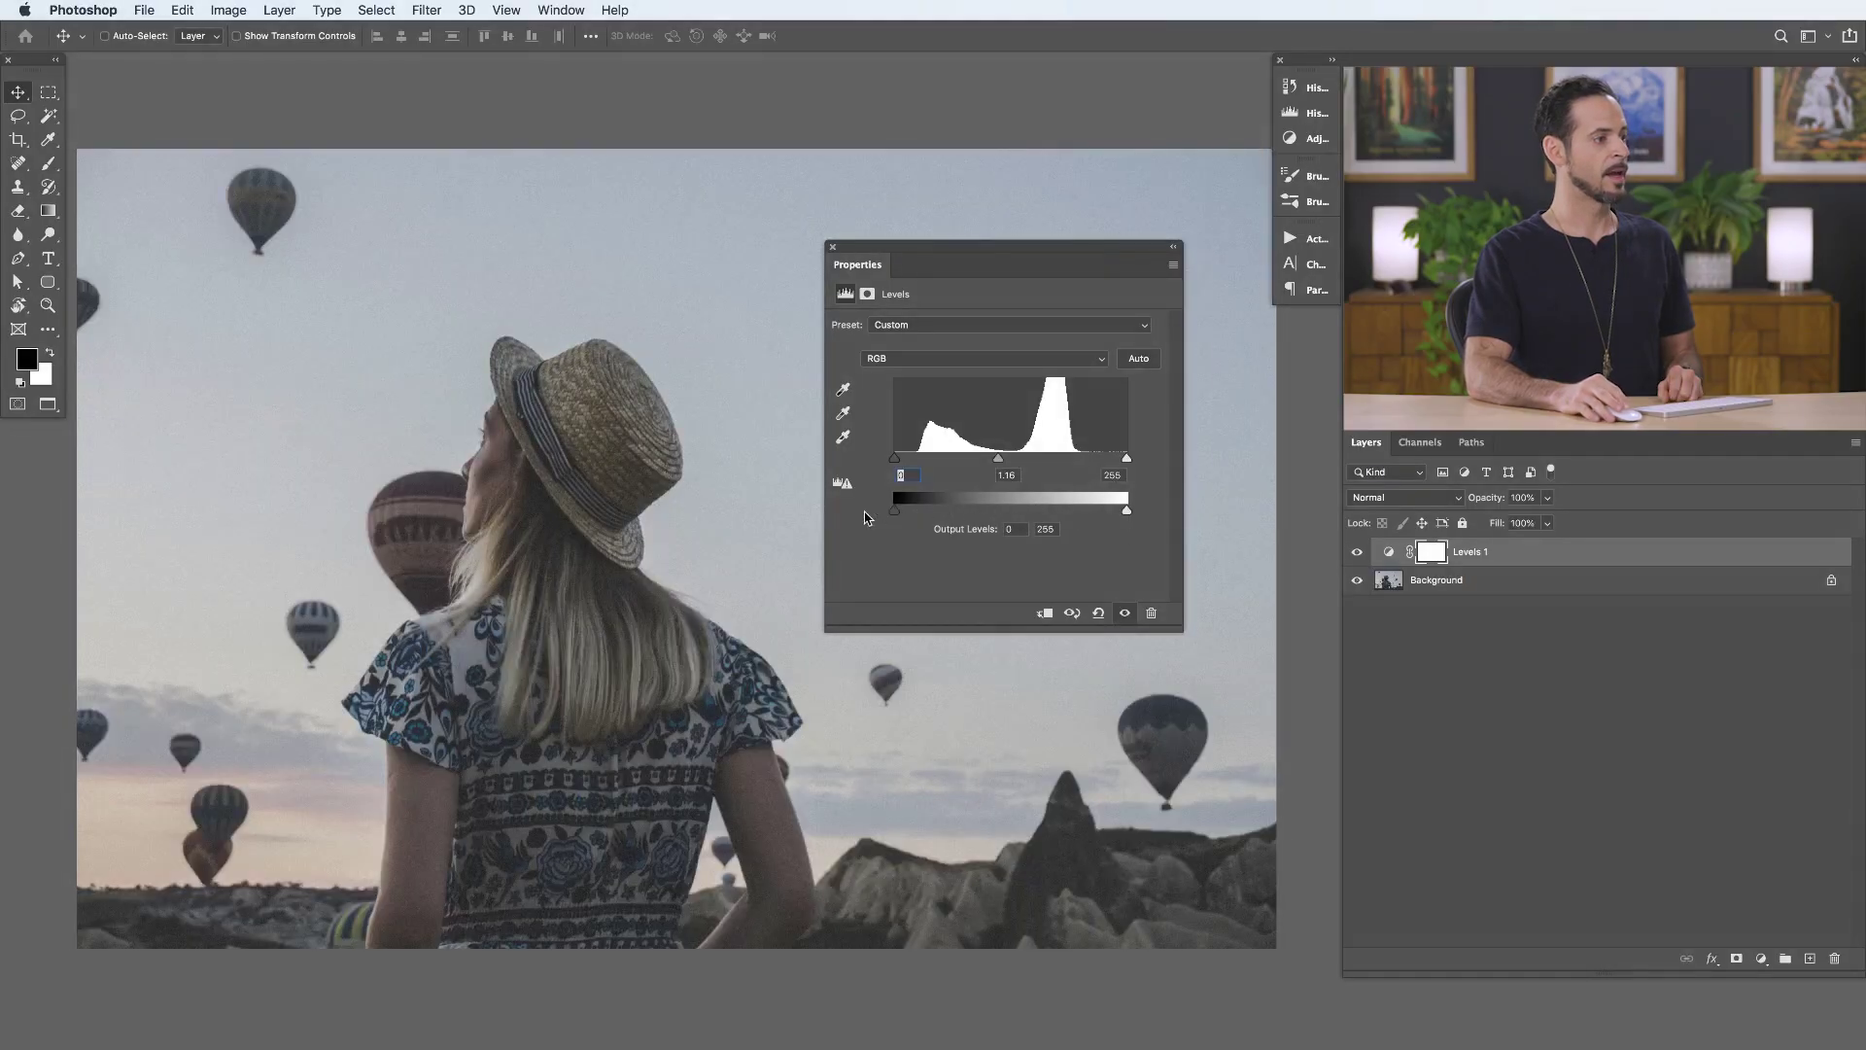
left_click(1097, 614)
left_click_drag(1001, 249, 1031, 137)
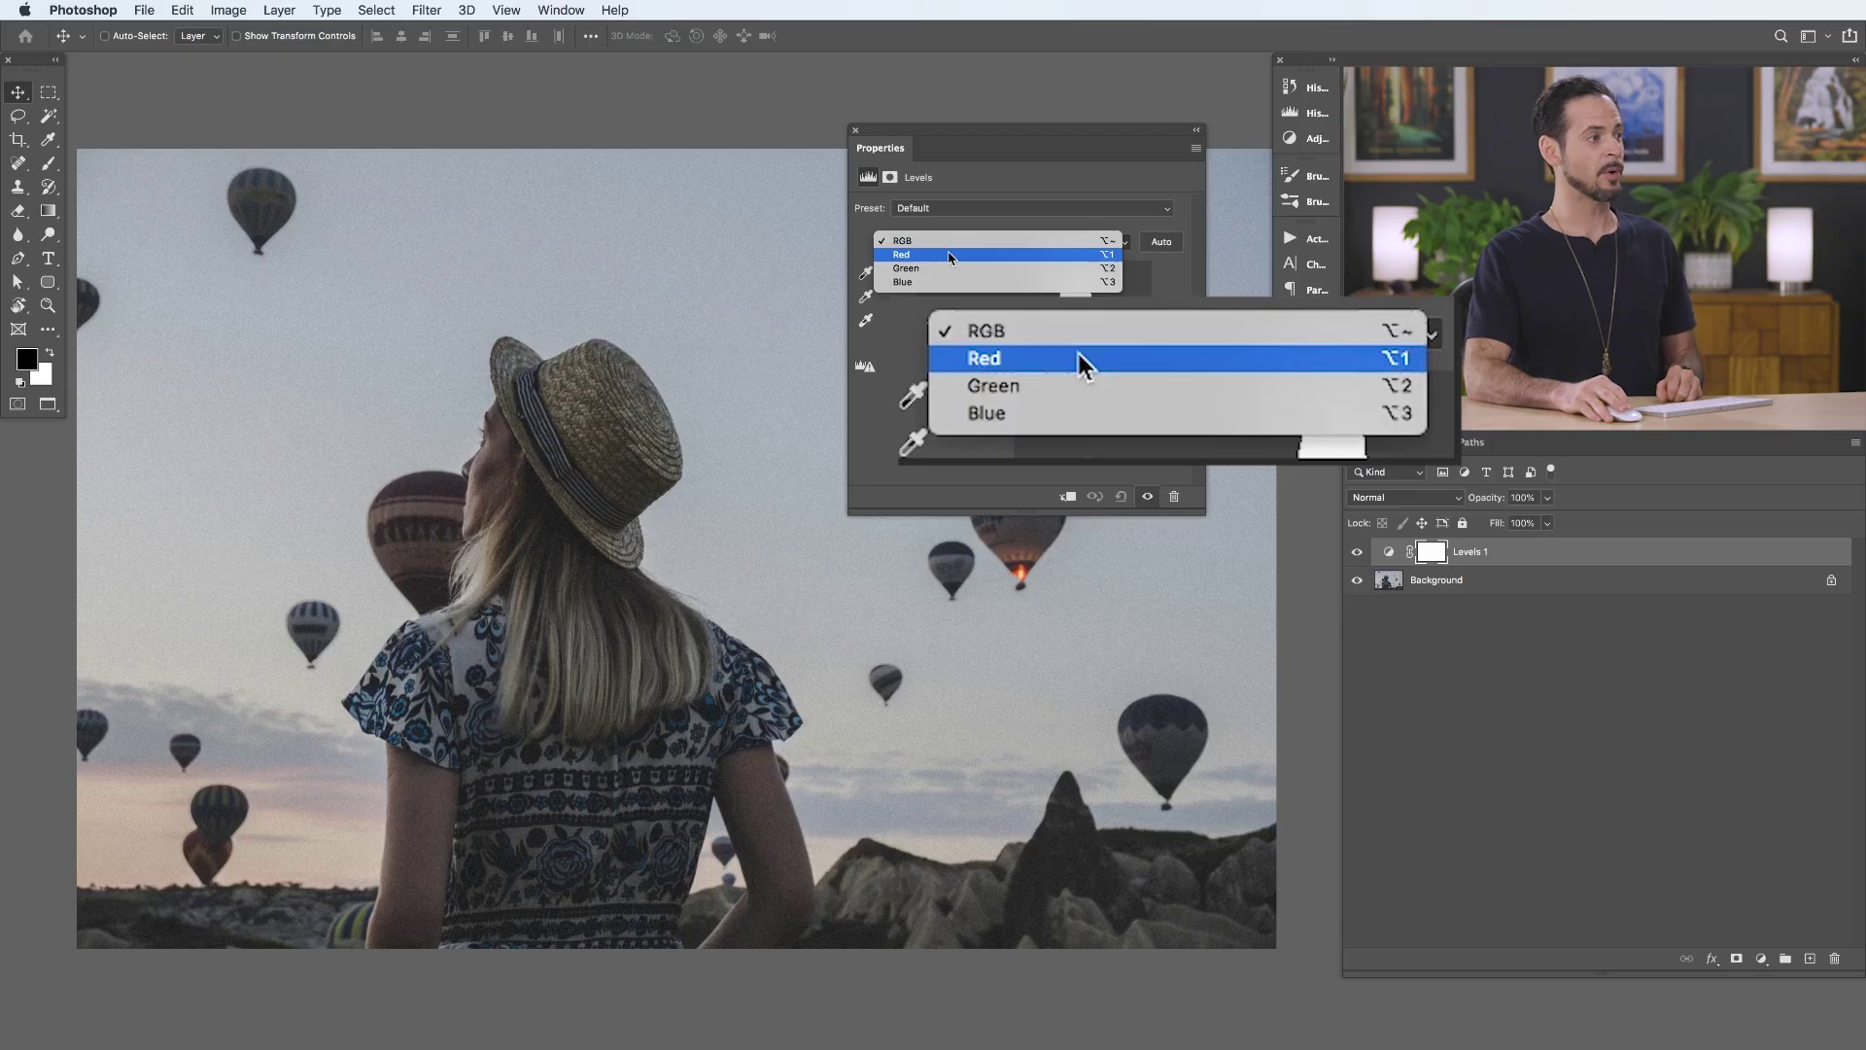
Step: Preview Red-channel input and output slider shifts in Levels 1, ending back at 0, 1.00, 255
left_click(949, 257)
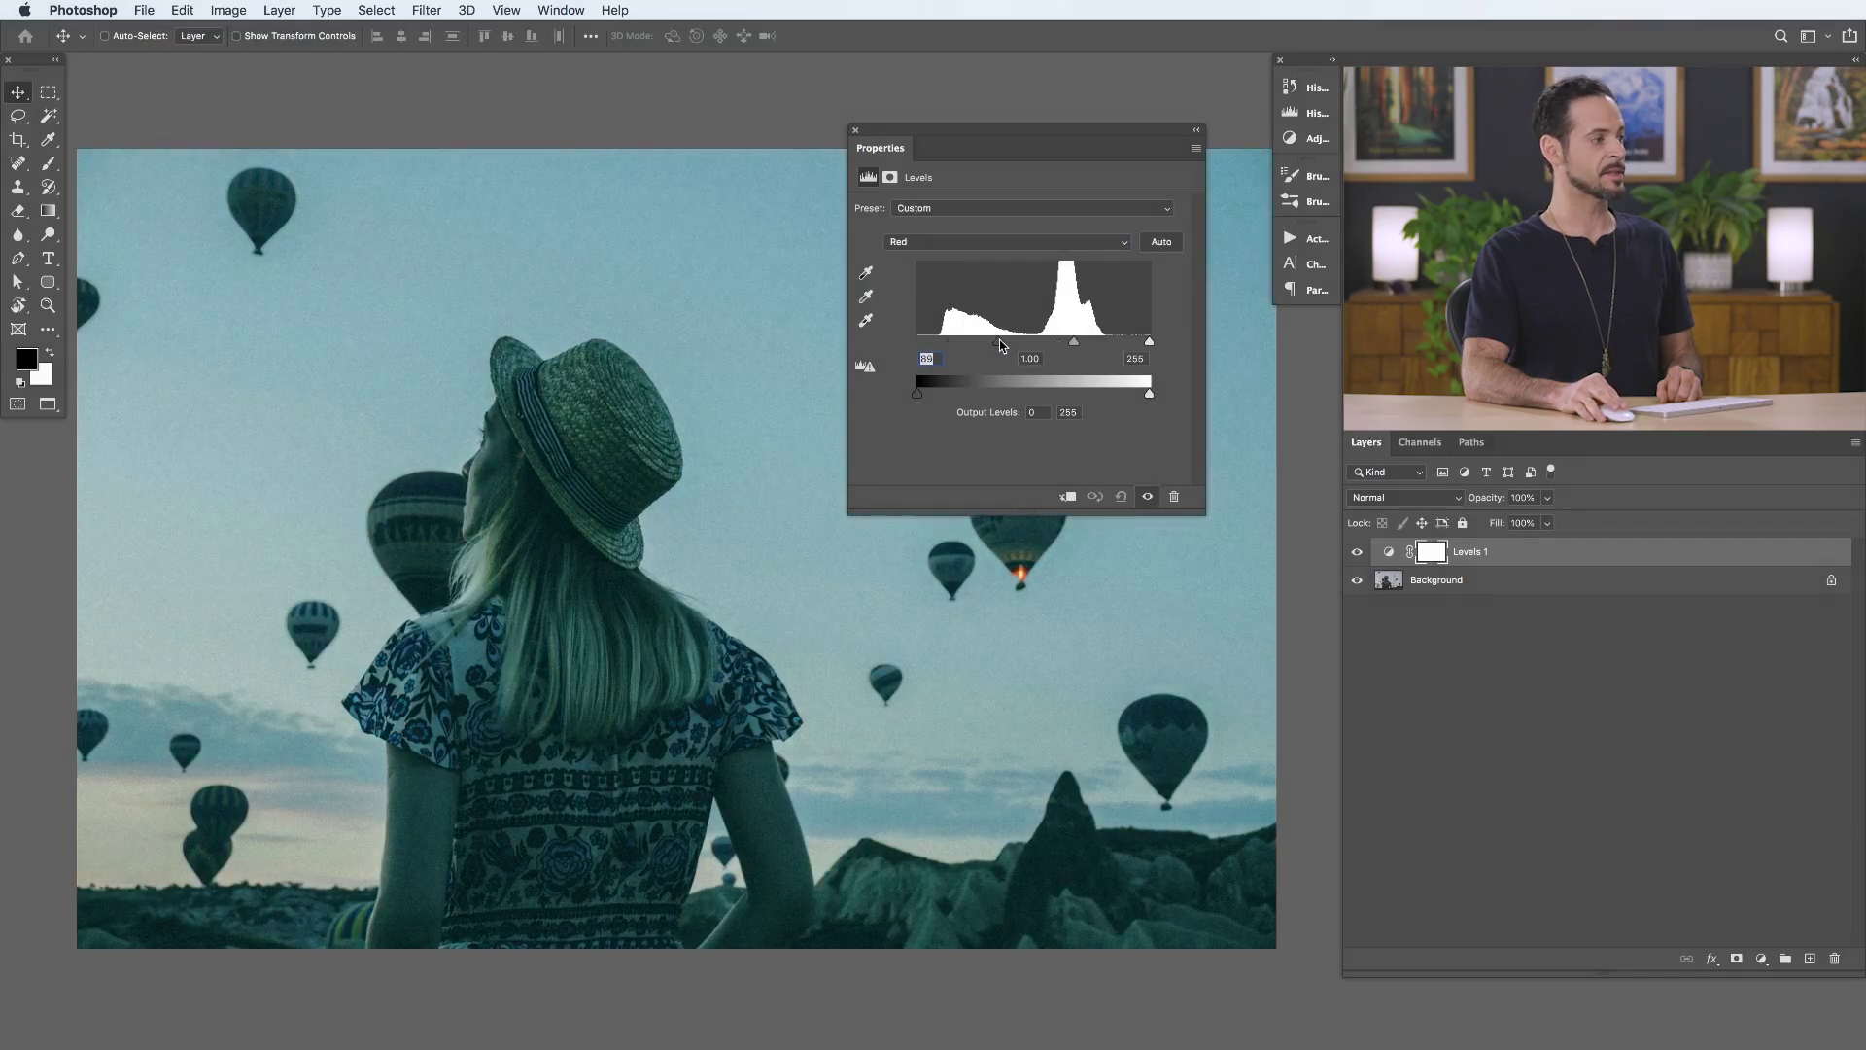
left_click_drag(999, 342, 898, 346)
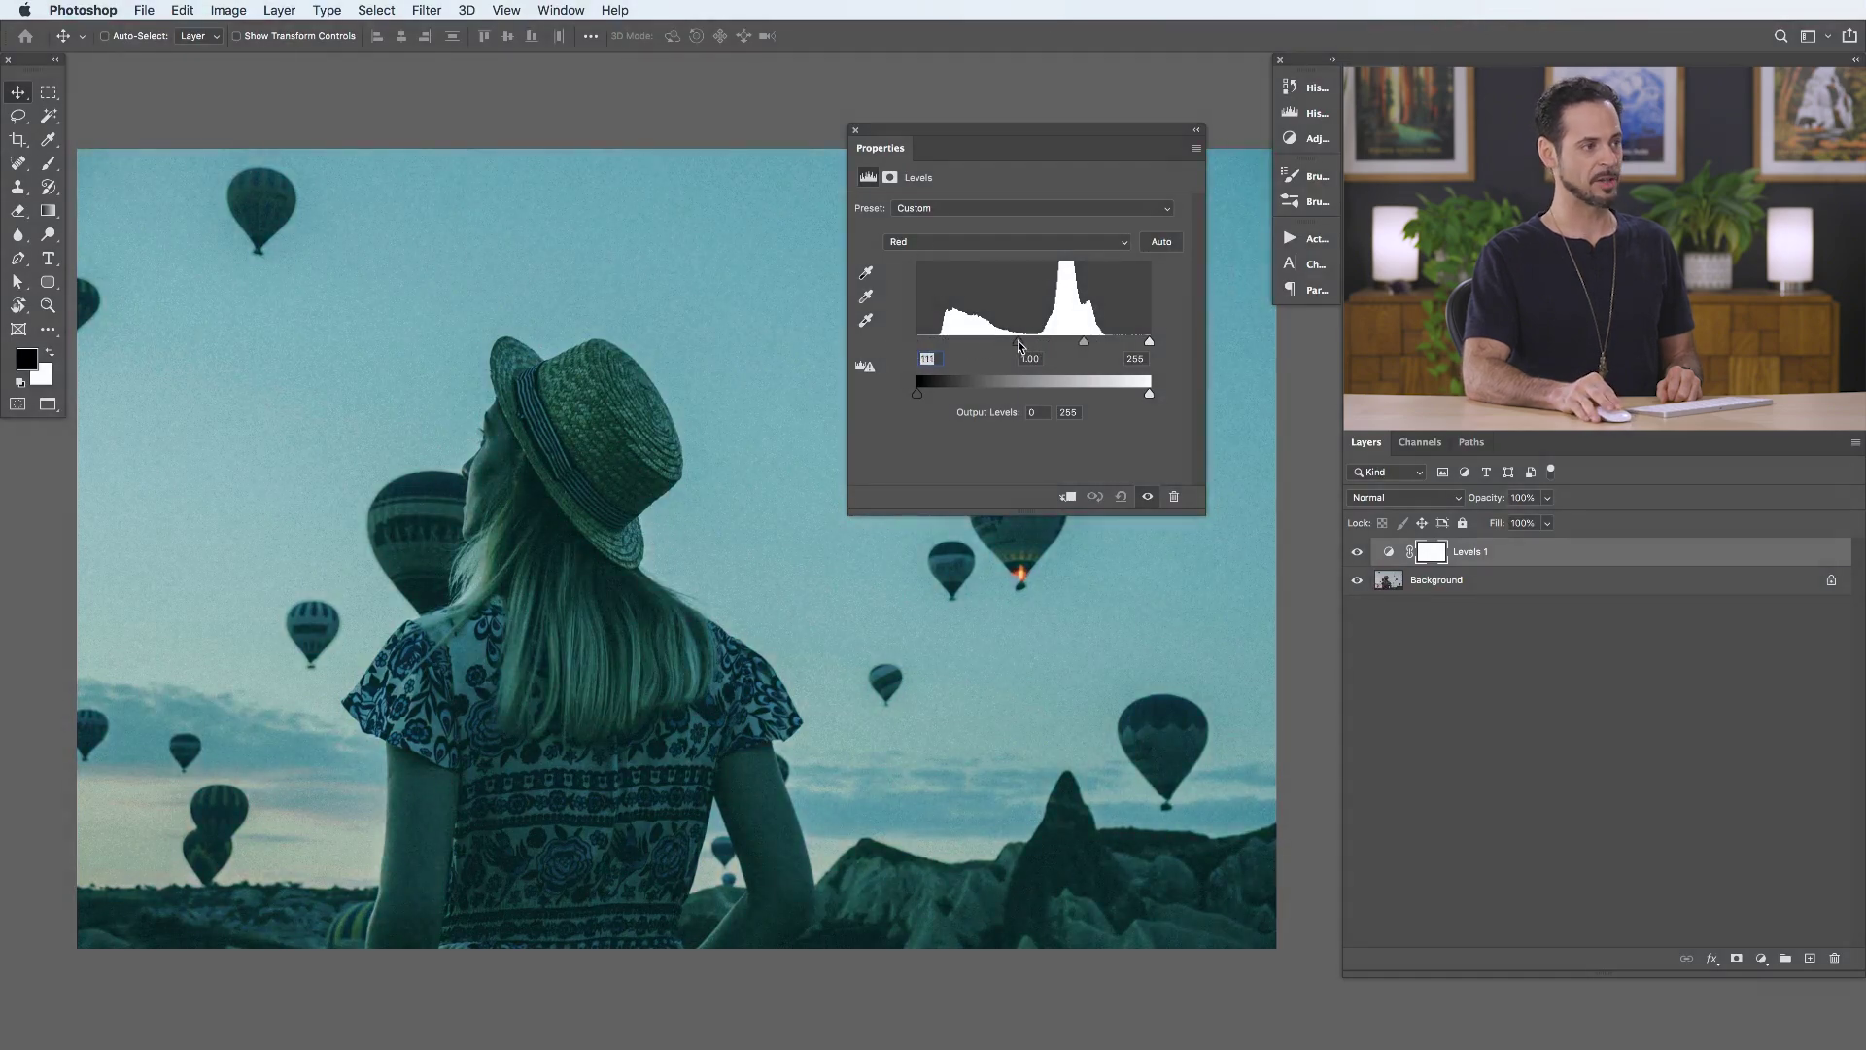
left_click_drag(1018, 340, 866, 346)
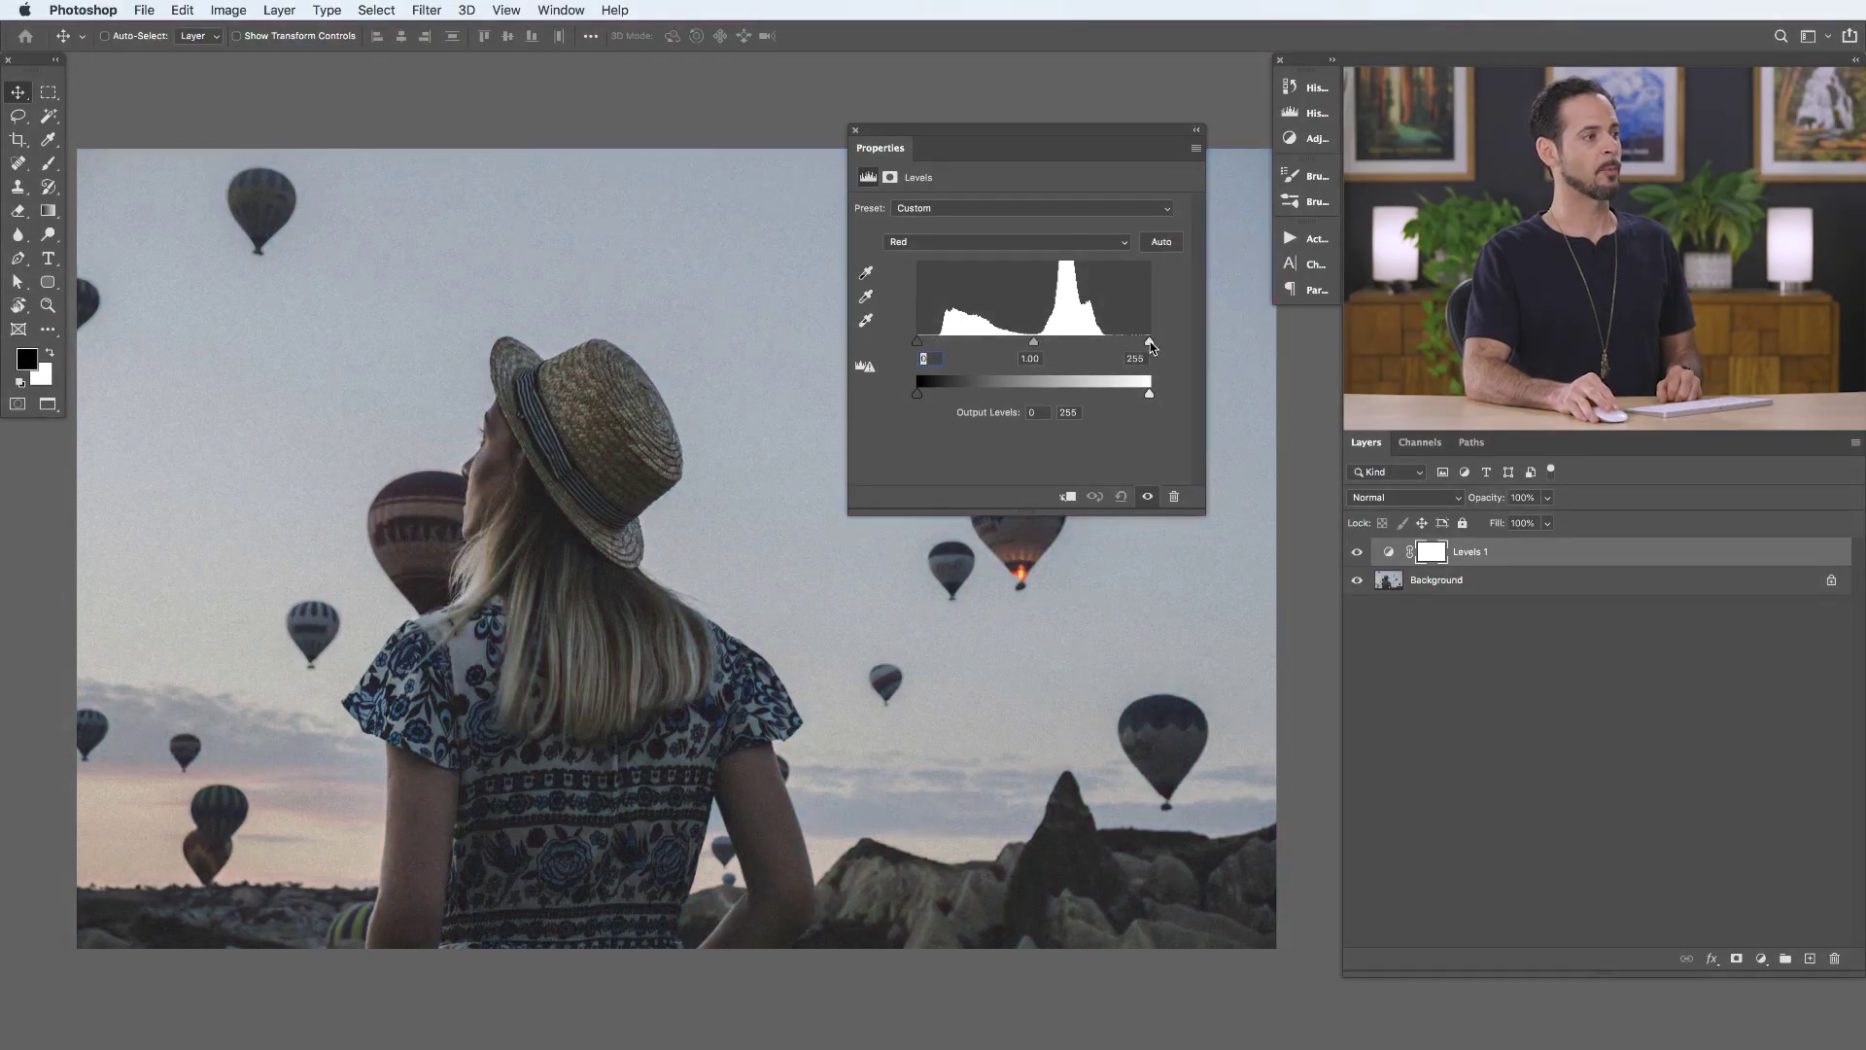
left_click_drag(1150, 341, 1118, 344)
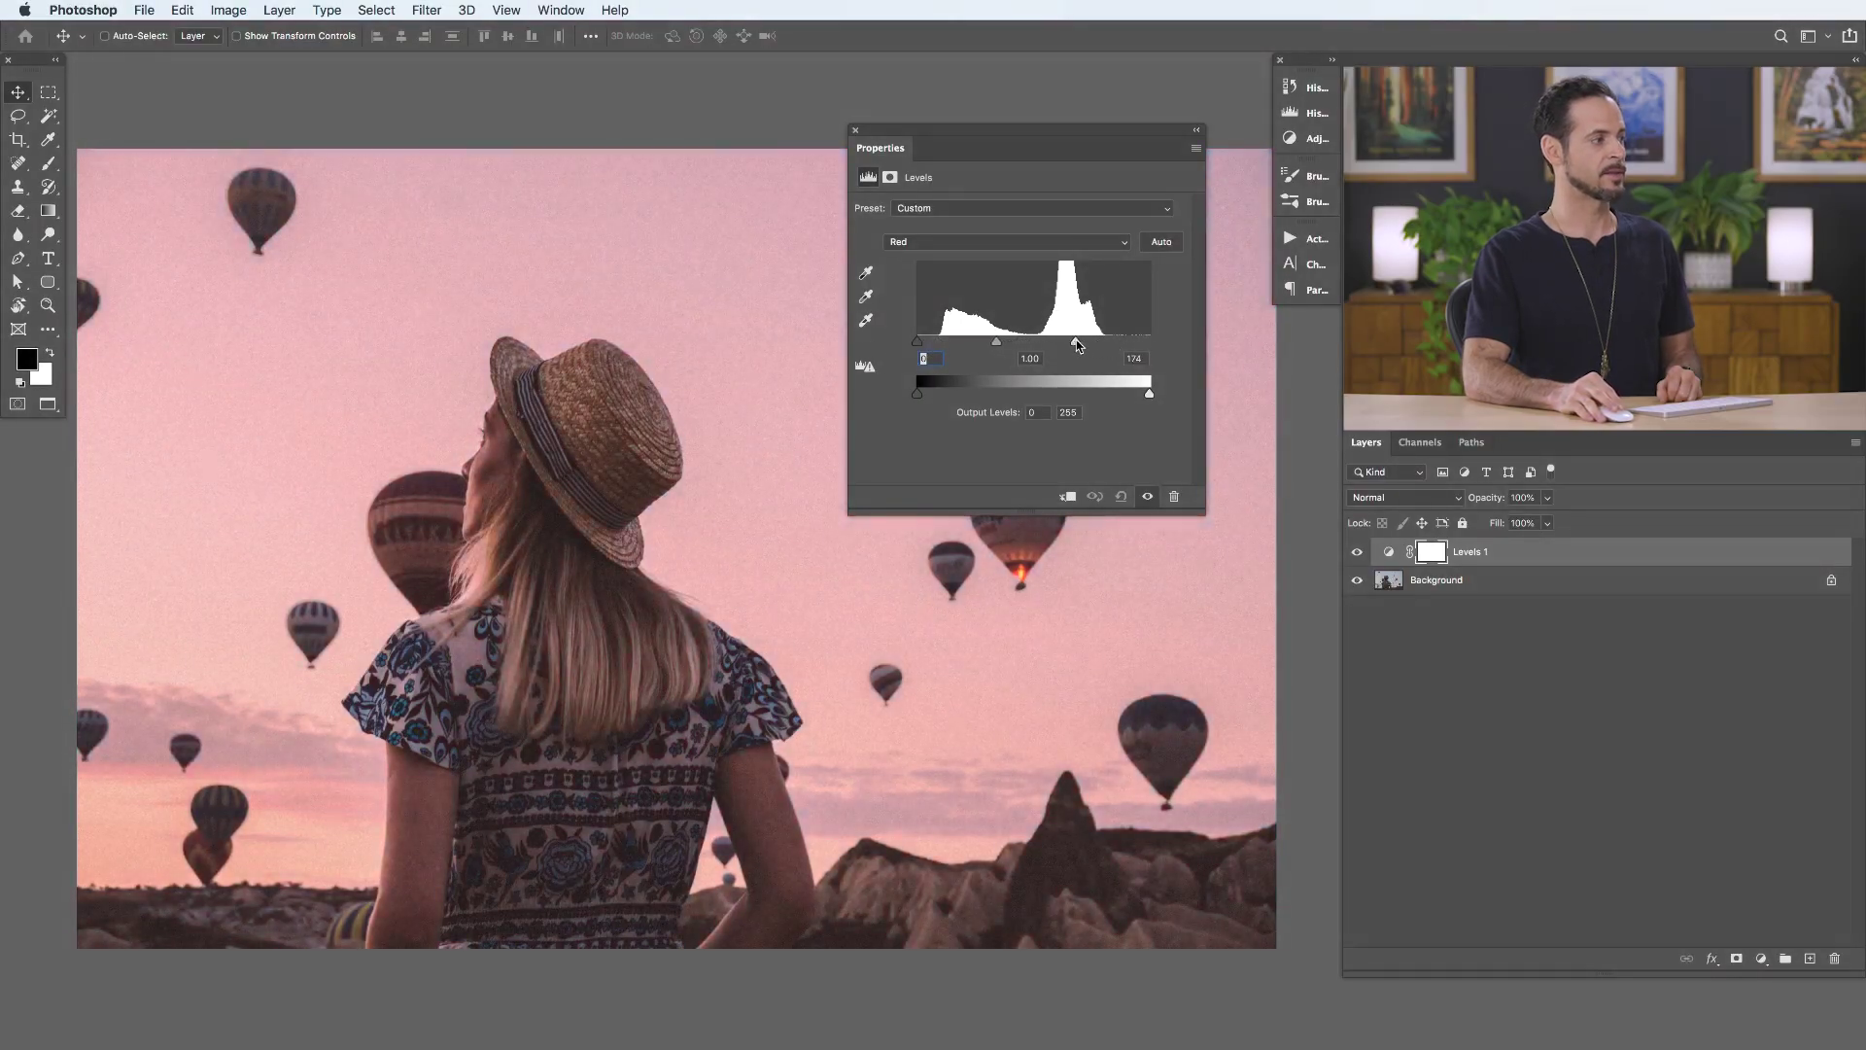
left_click_drag(1043, 346, 1199, 340)
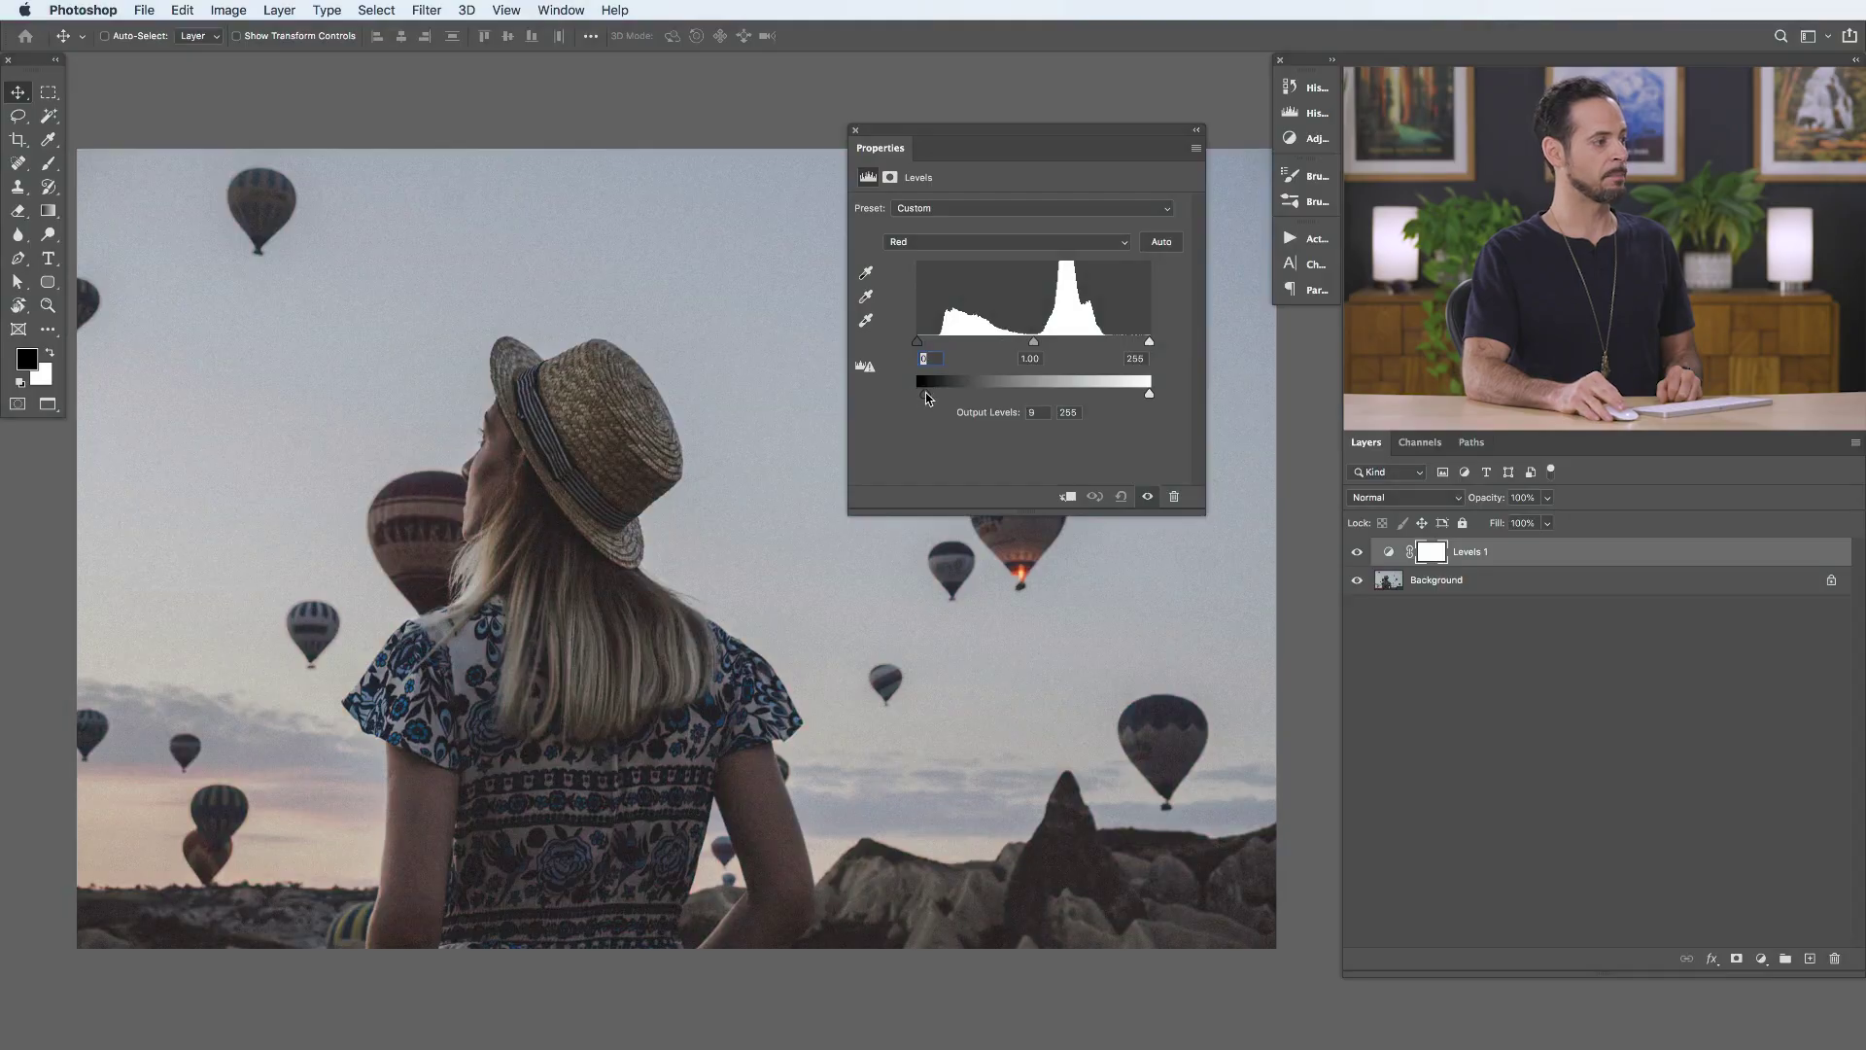
left_click_drag(978, 397, 916, 395)
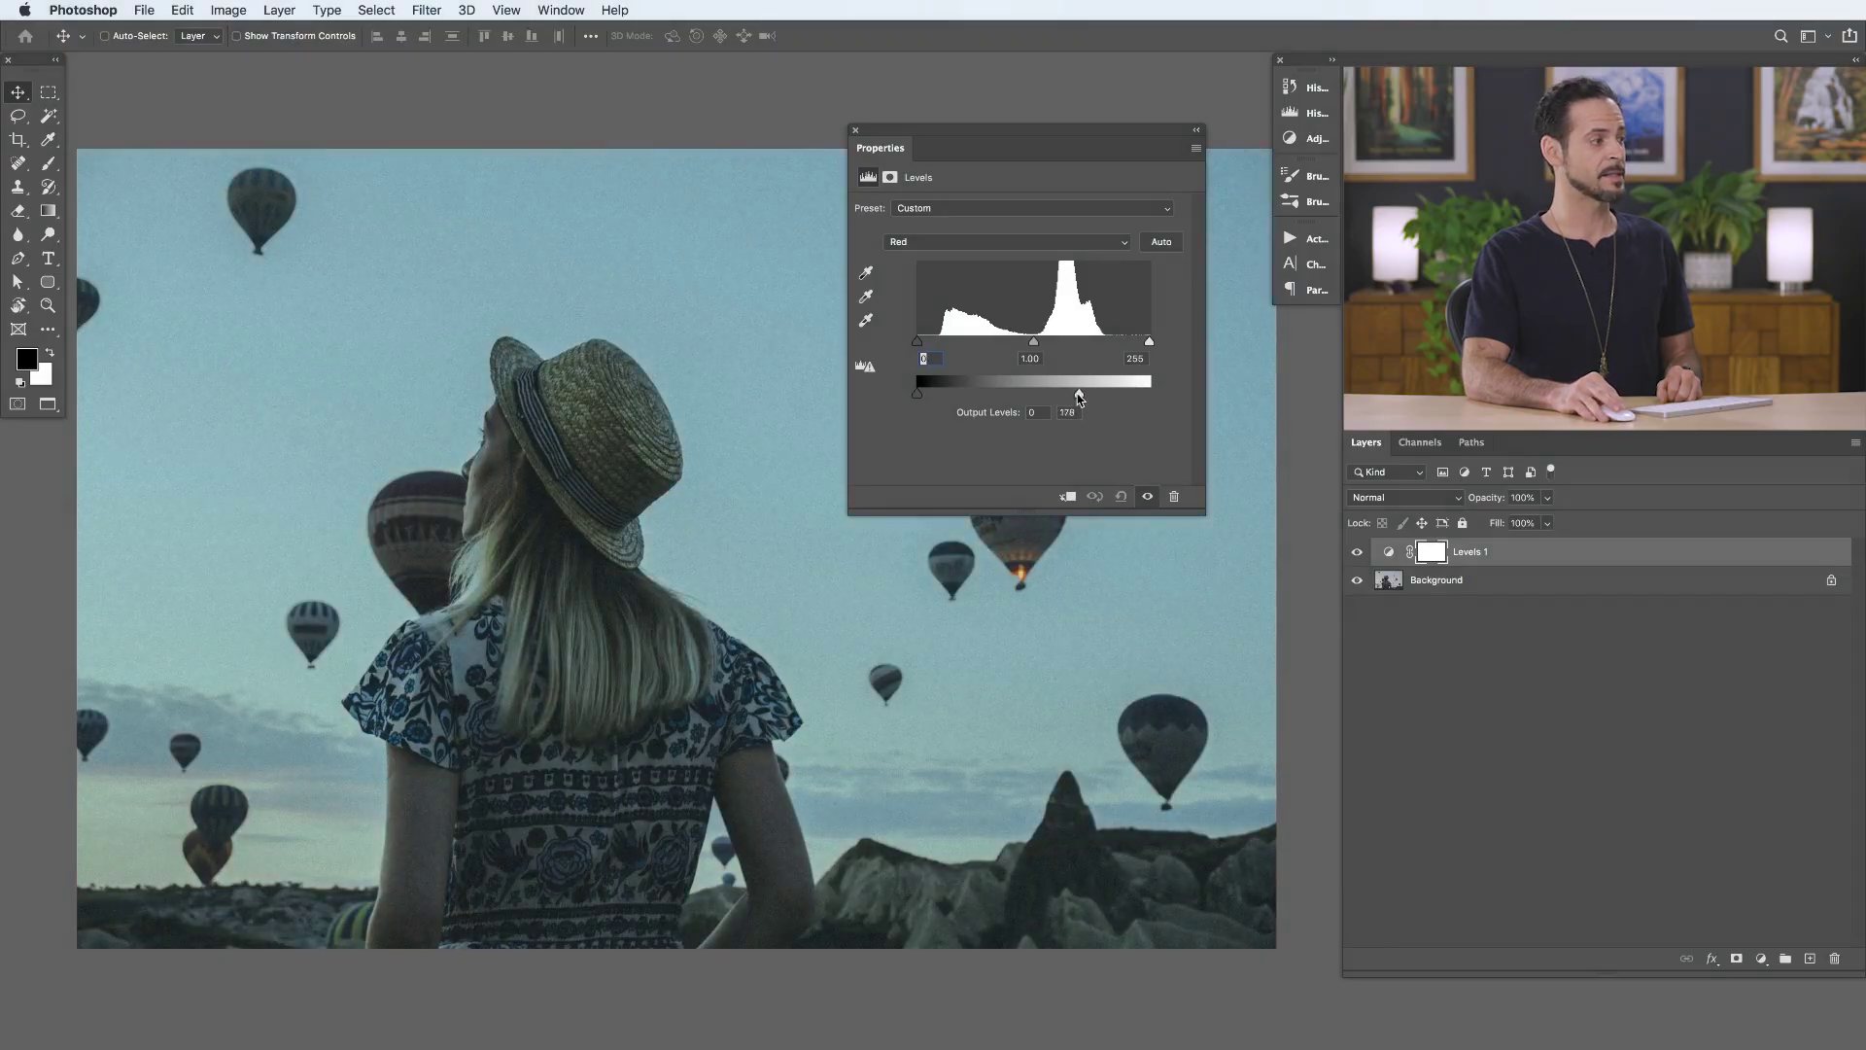
left_click_drag(1016, 397, 1211, 399)
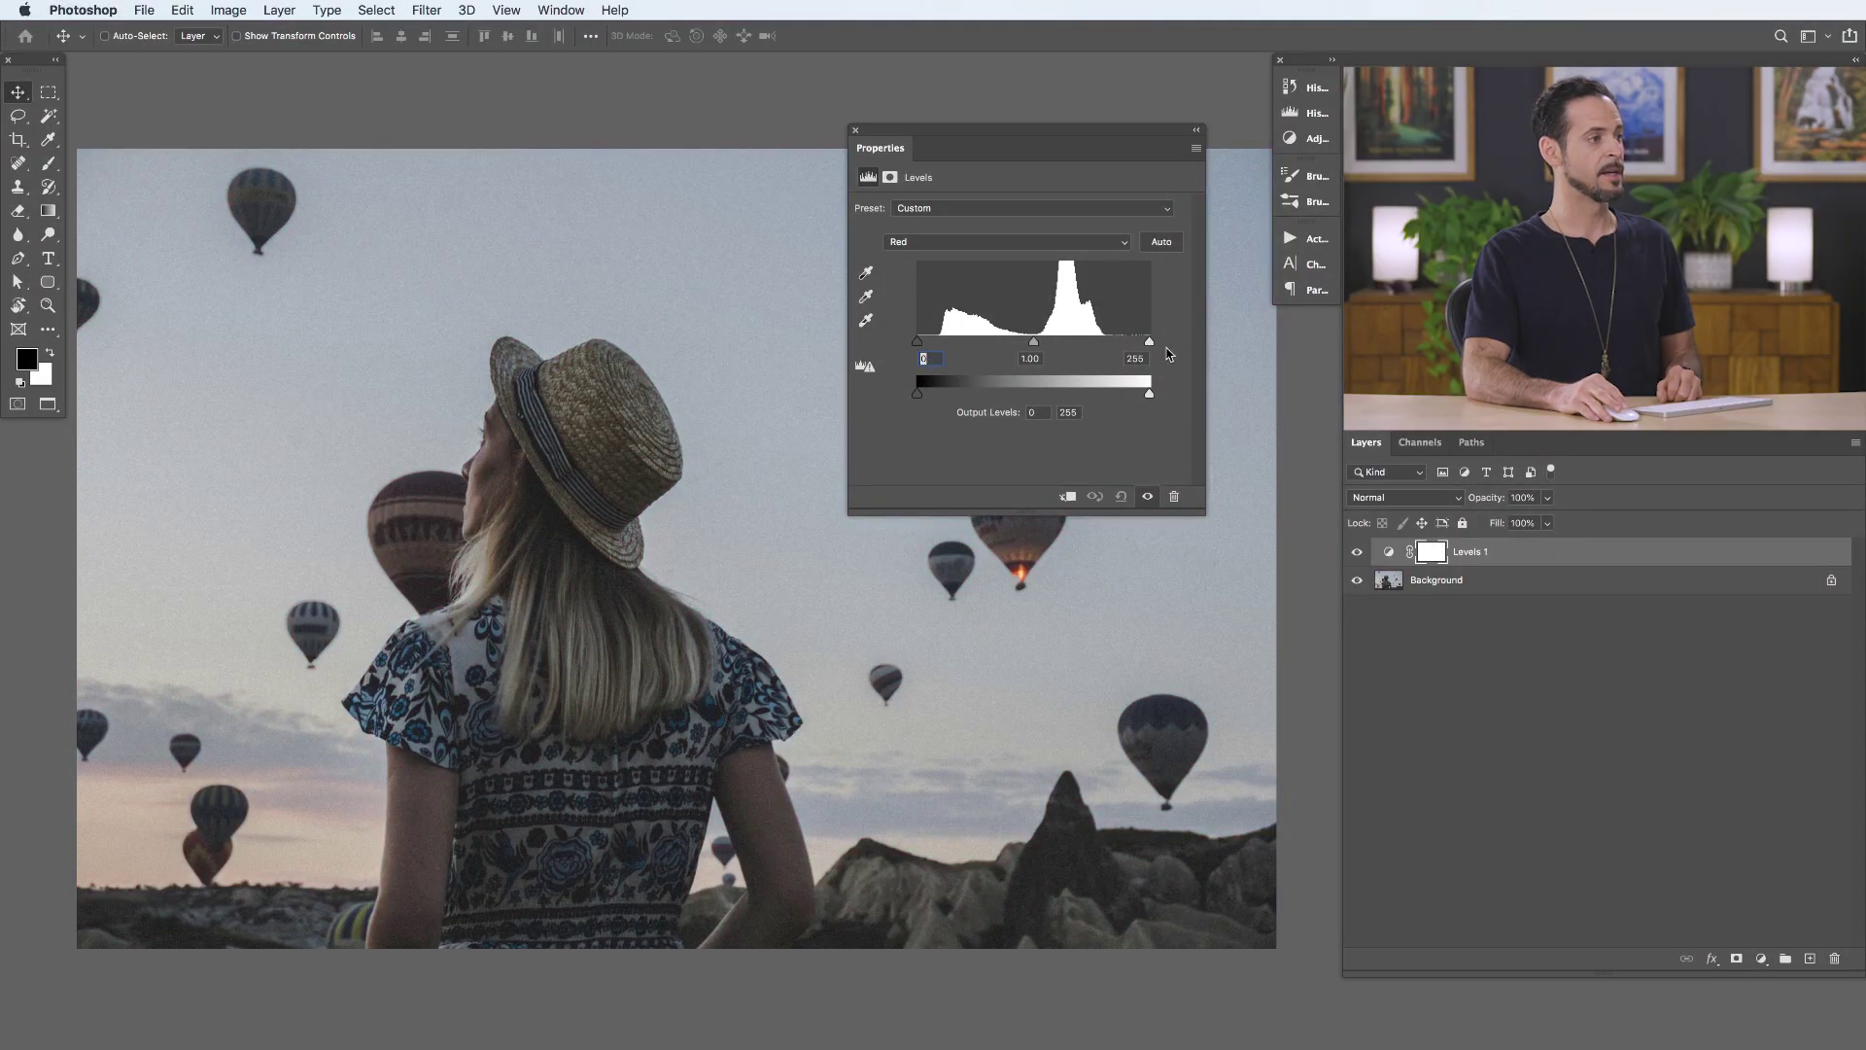
left_click_drag(1147, 340, 1194, 340)
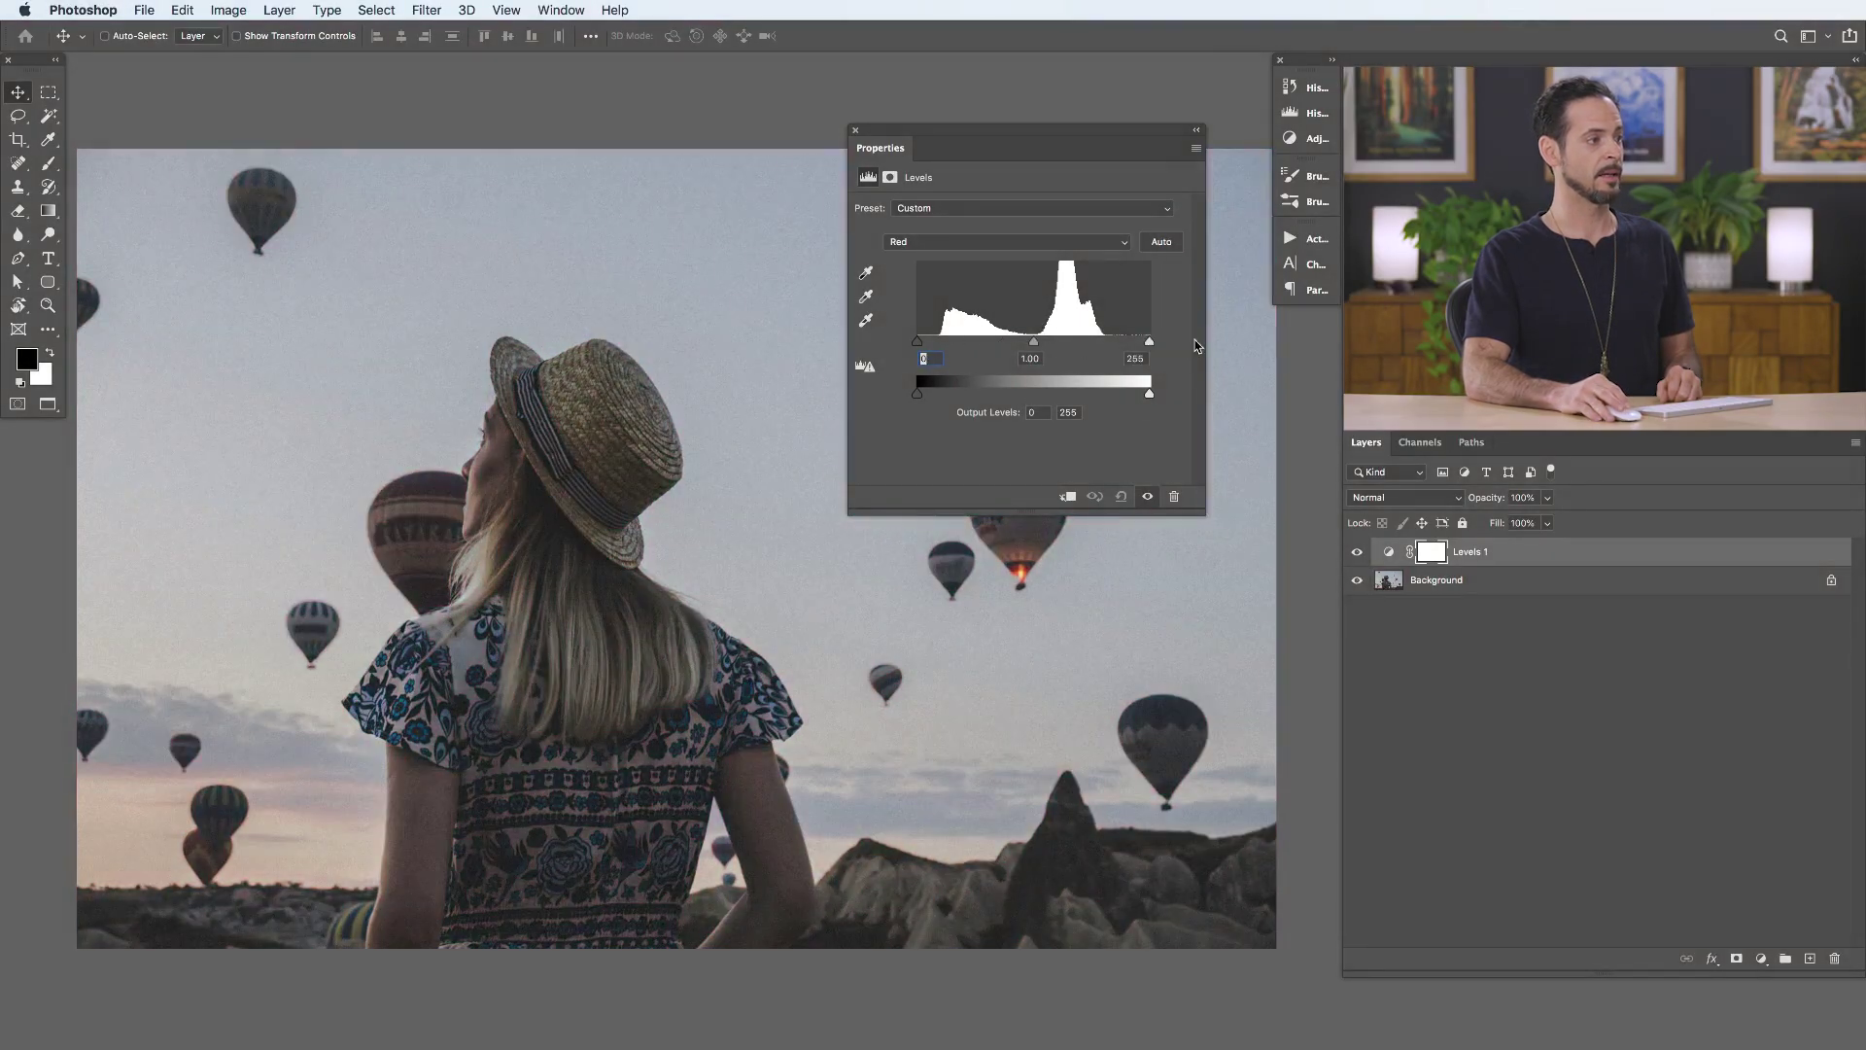
mouse_move(1135, 397)
left_mouse_down()
mouse_move(1011, 397)
mouse_move(1229, 404)
mouse_move(1046, 395)
mouse_move(1167, 398)
left_mouse_up()
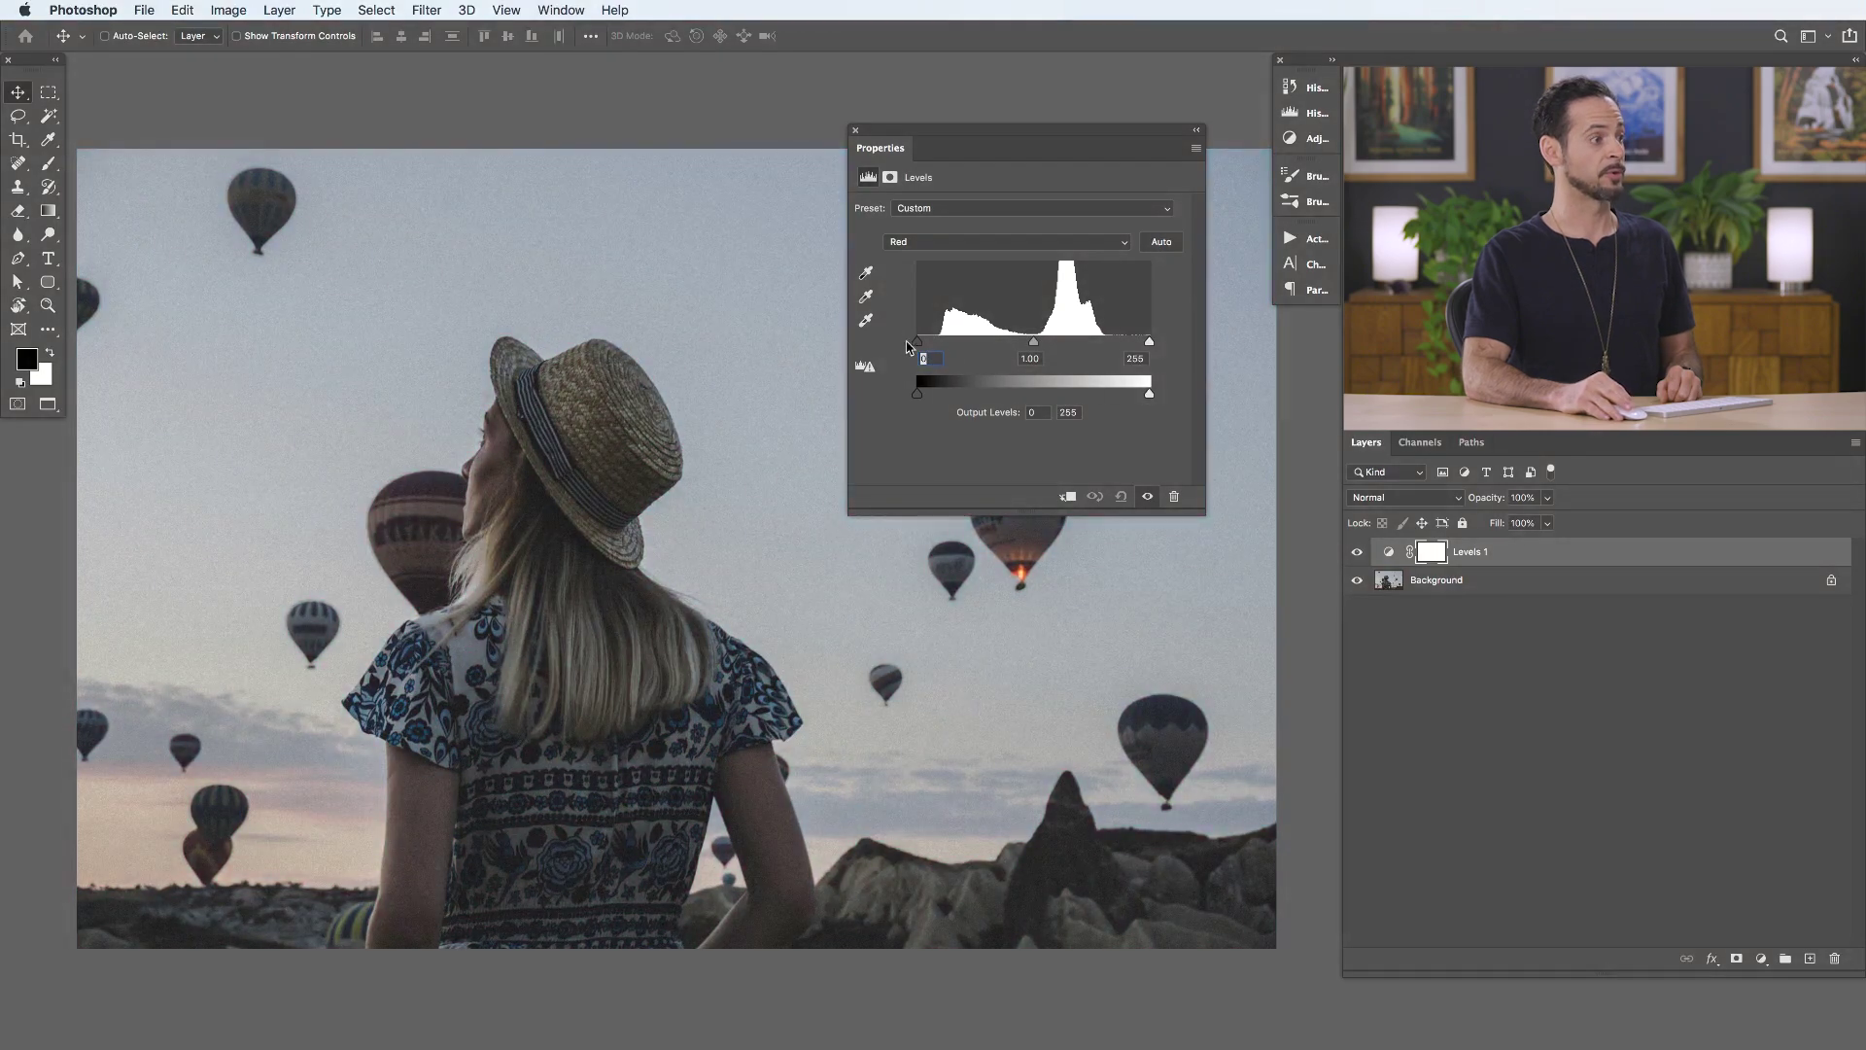
left_click_drag(914, 343, 914, 393)
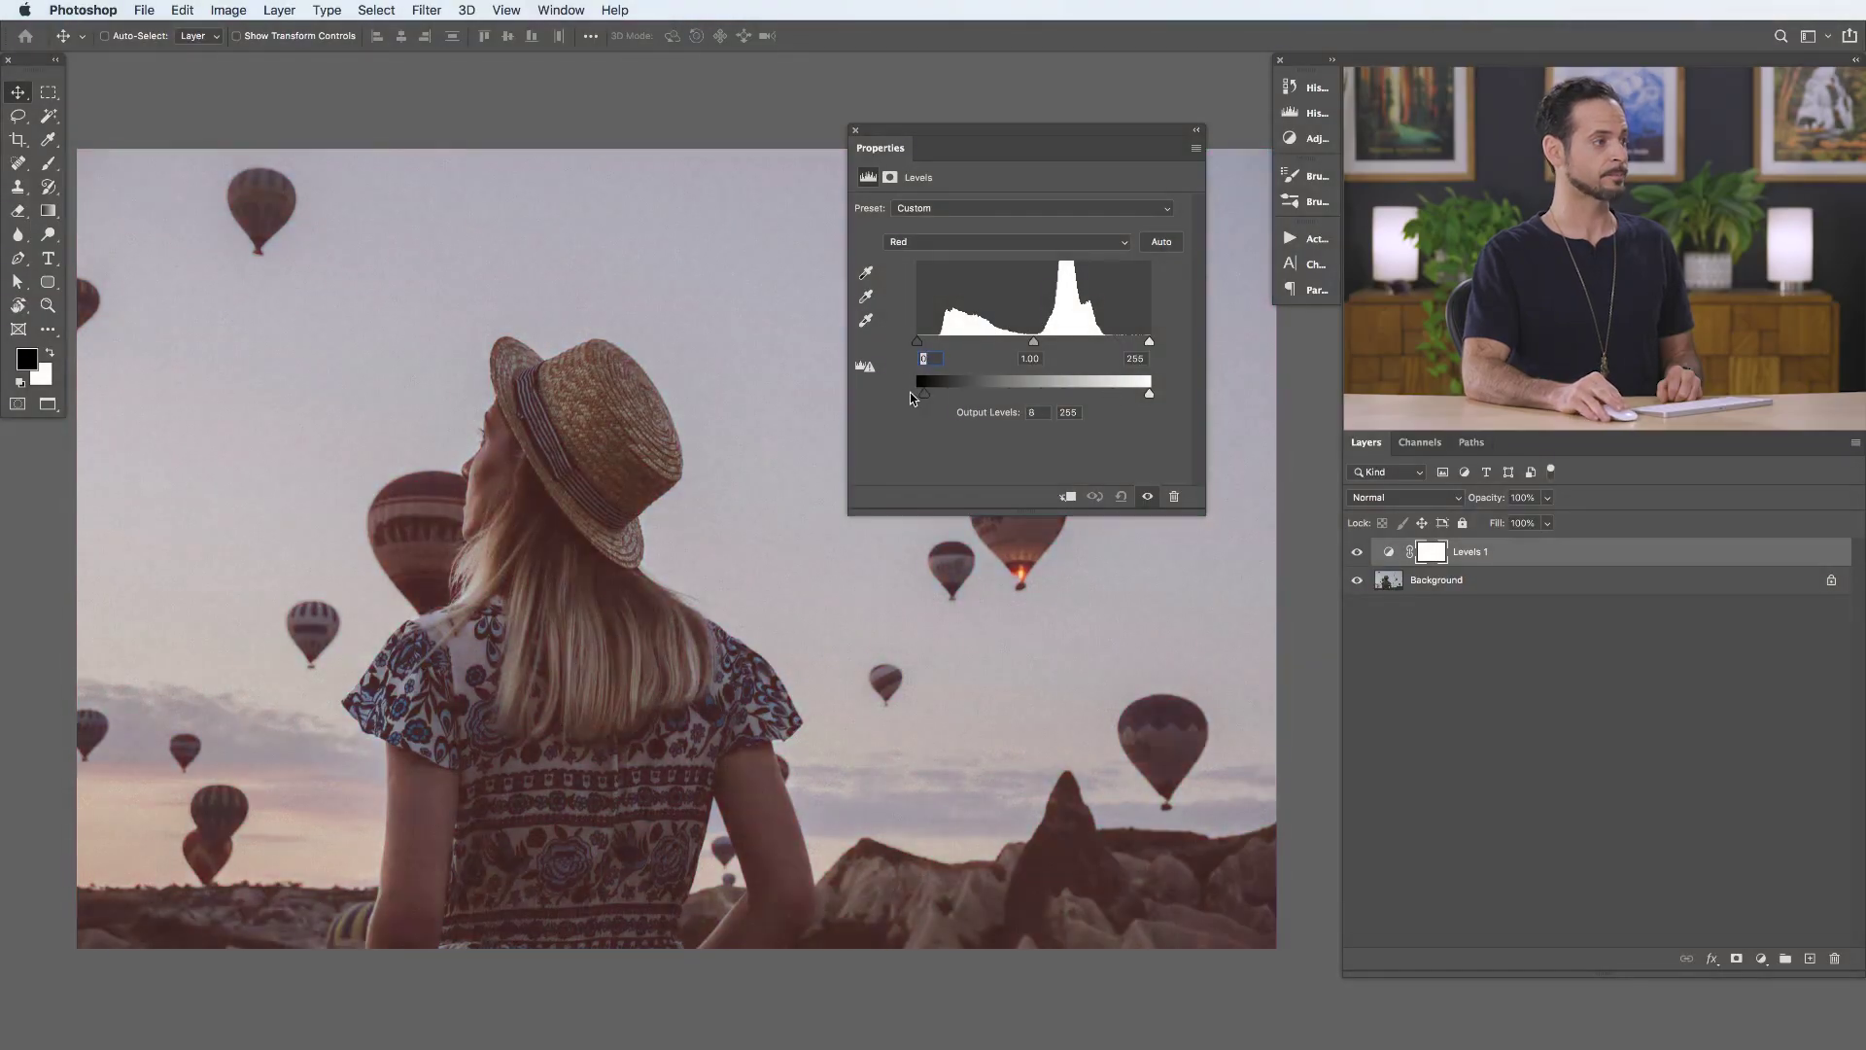
Step: Preview Green-channel black point, white point and output black changes, leaving green at defaults
left_click(941, 242)
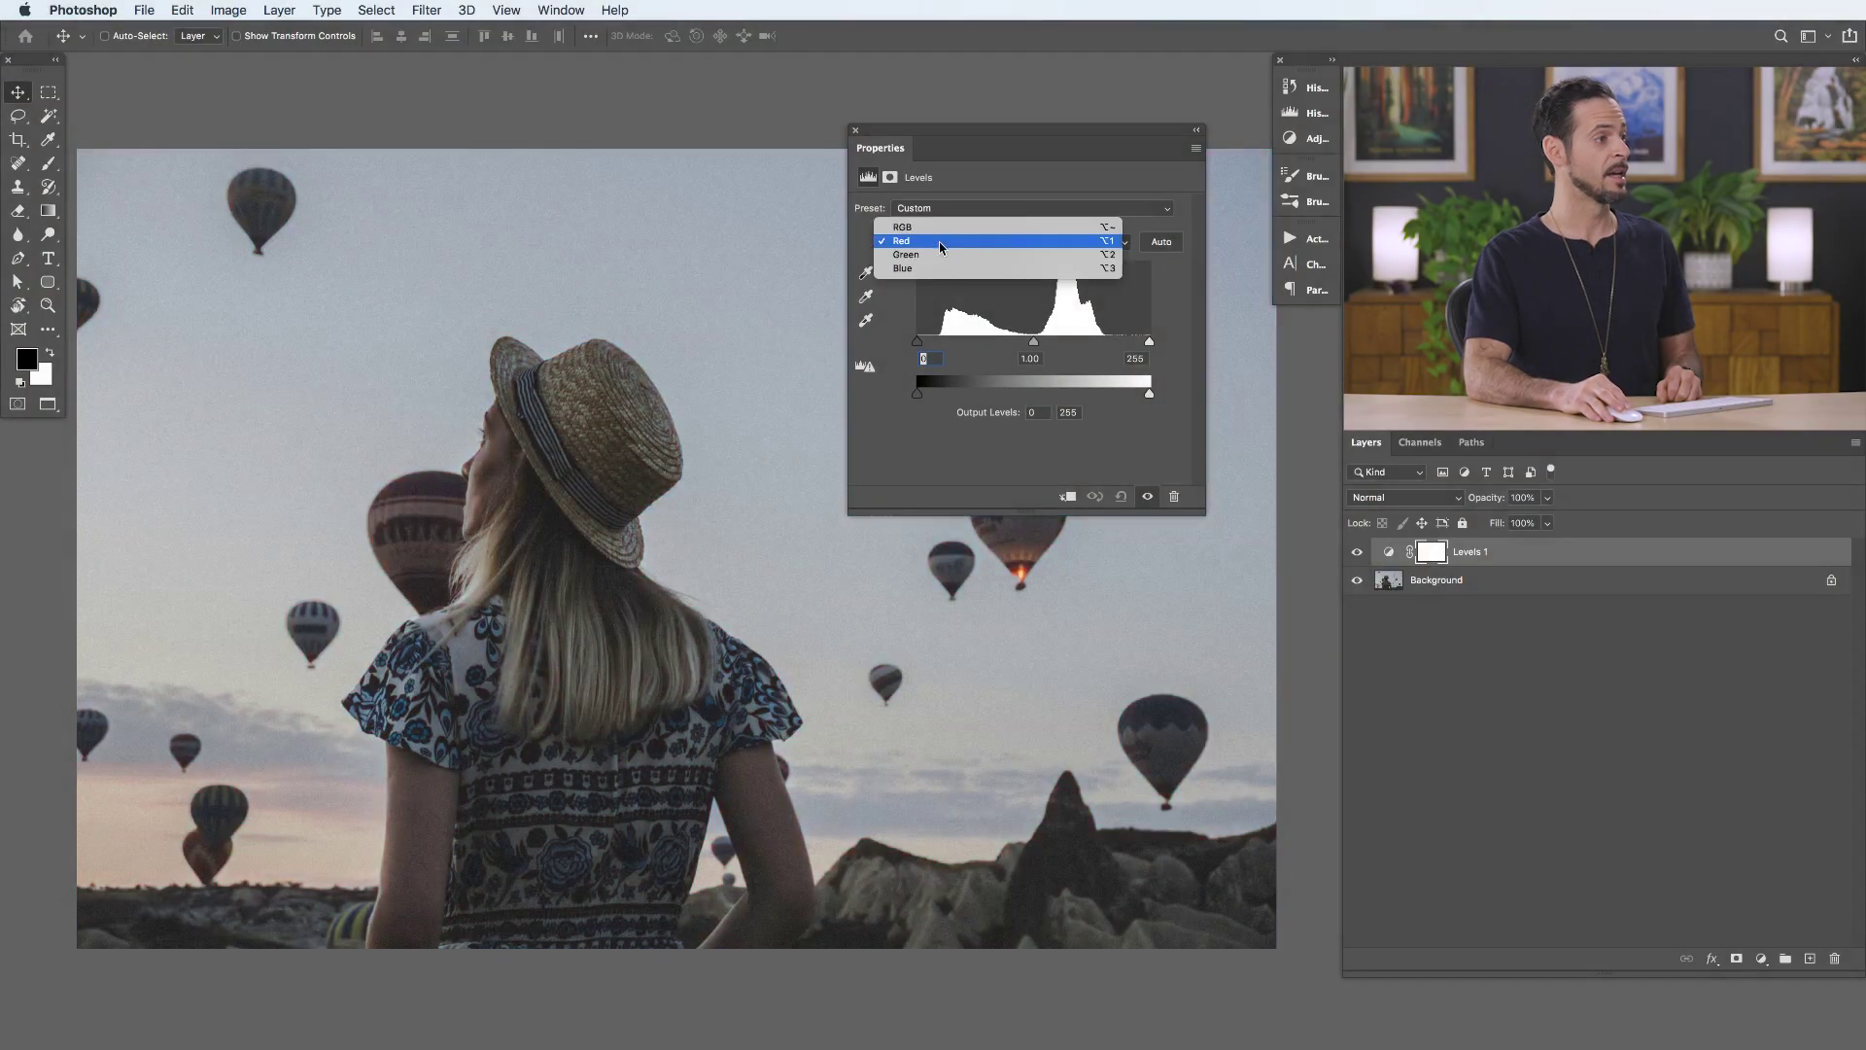
left_click(939, 259)
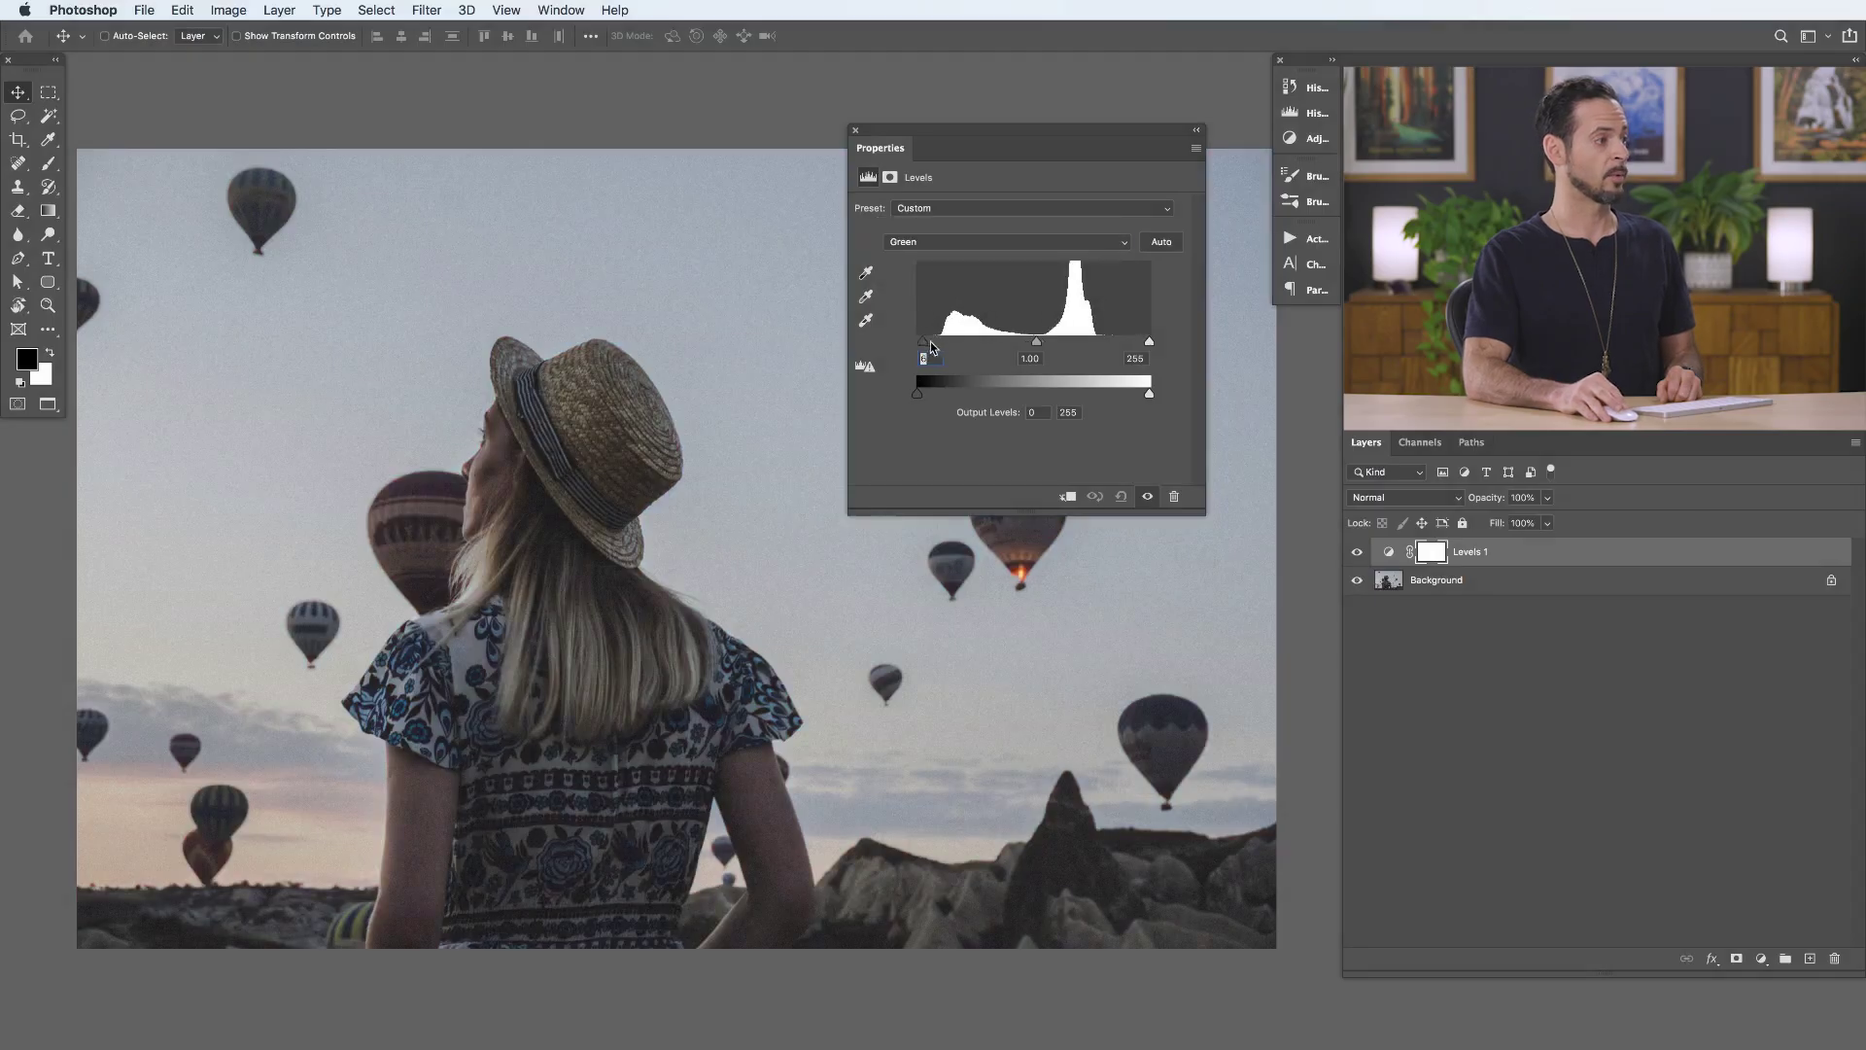
left_click_drag(932, 347, 840, 346)
left_click_drag(1150, 343, 1214, 395)
left_click_drag(928, 396, 863, 390)
Step: On the Blue channel, try blue and yellow casts, then restore input and output to 0–255
left_click(926, 249)
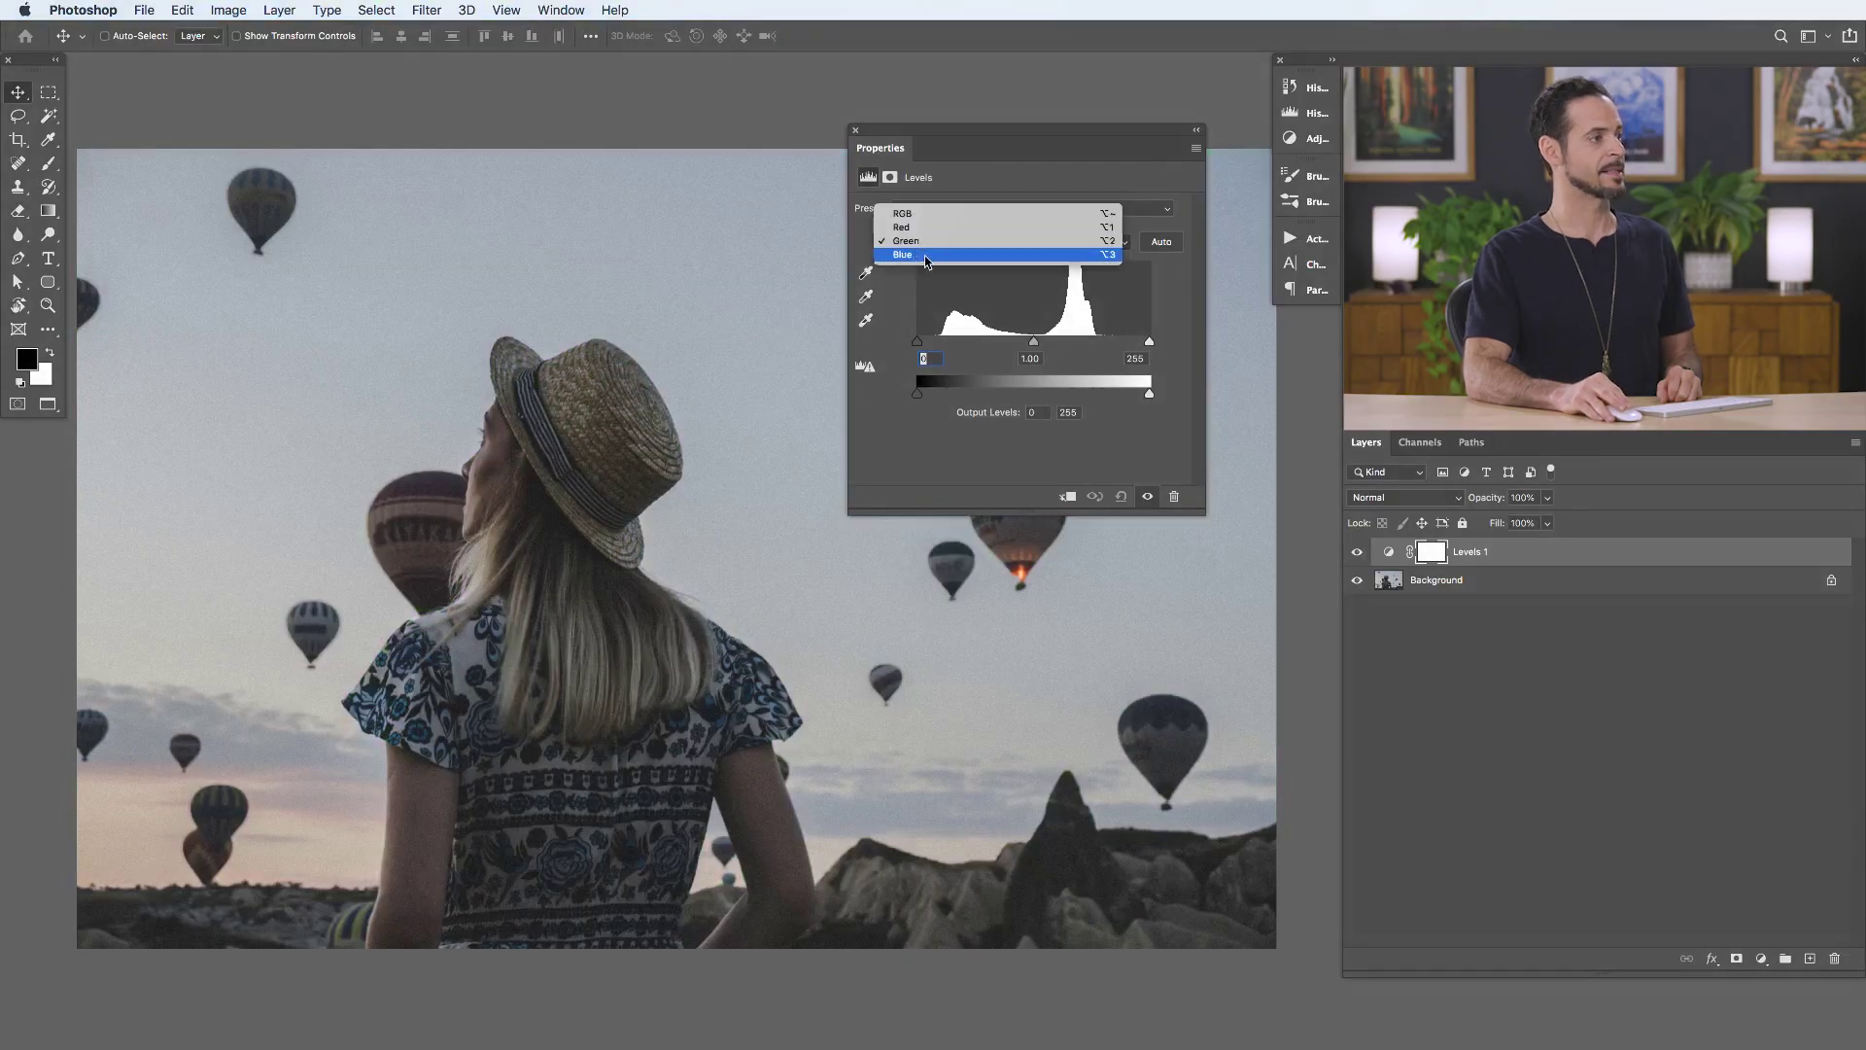
left_click(935, 259)
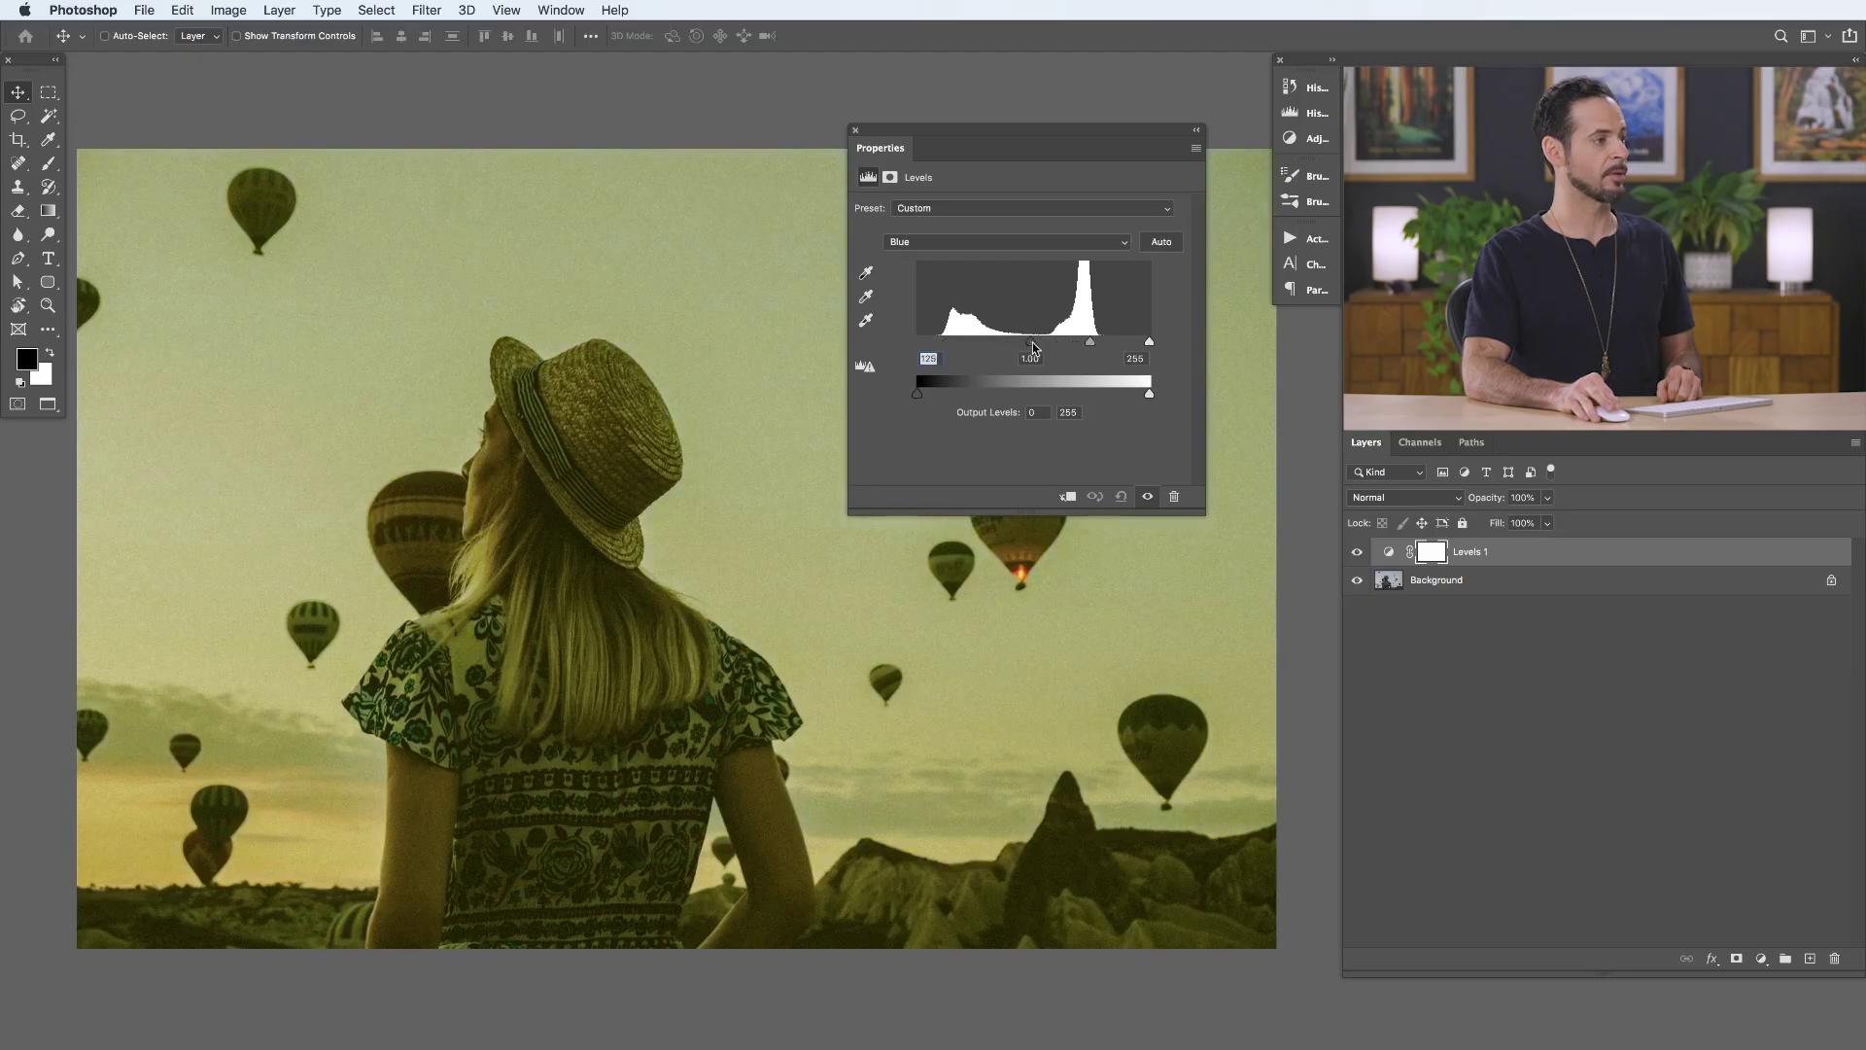
left_click_drag(1105, 348, 863, 348)
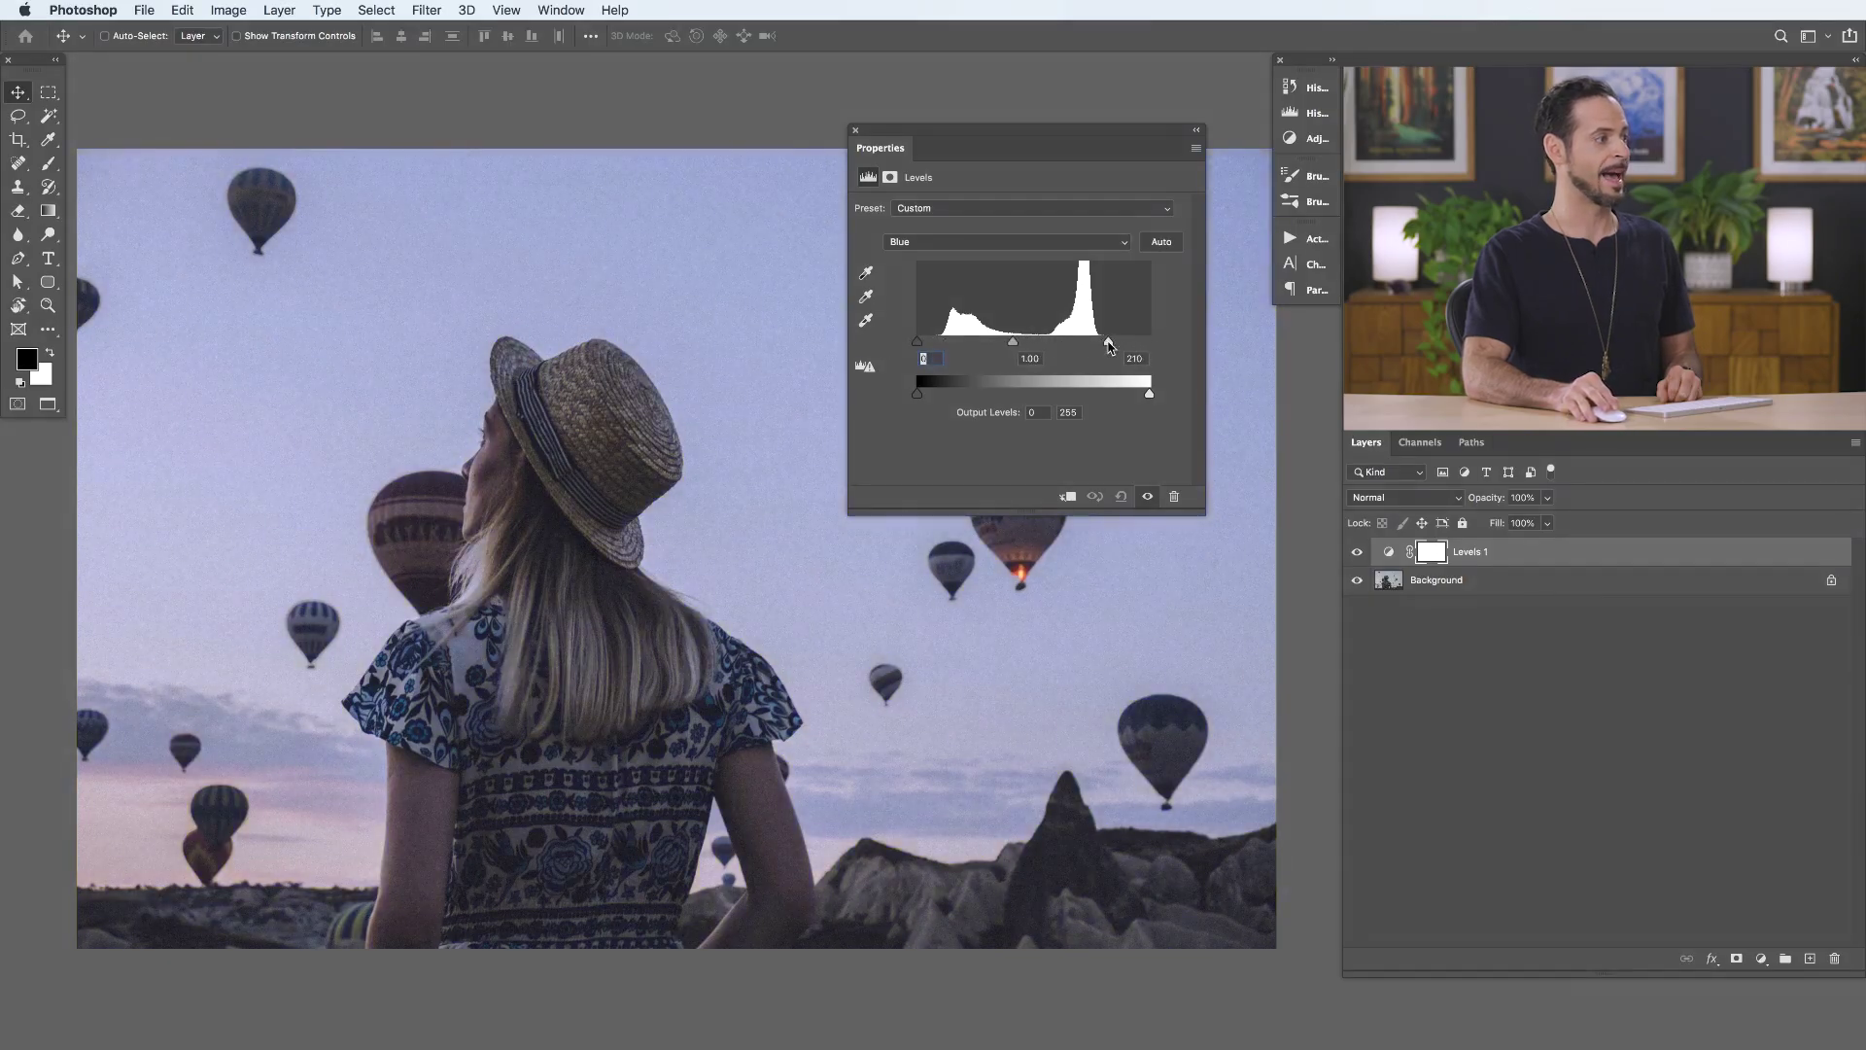
left_click_drag(1008, 345, 1182, 344)
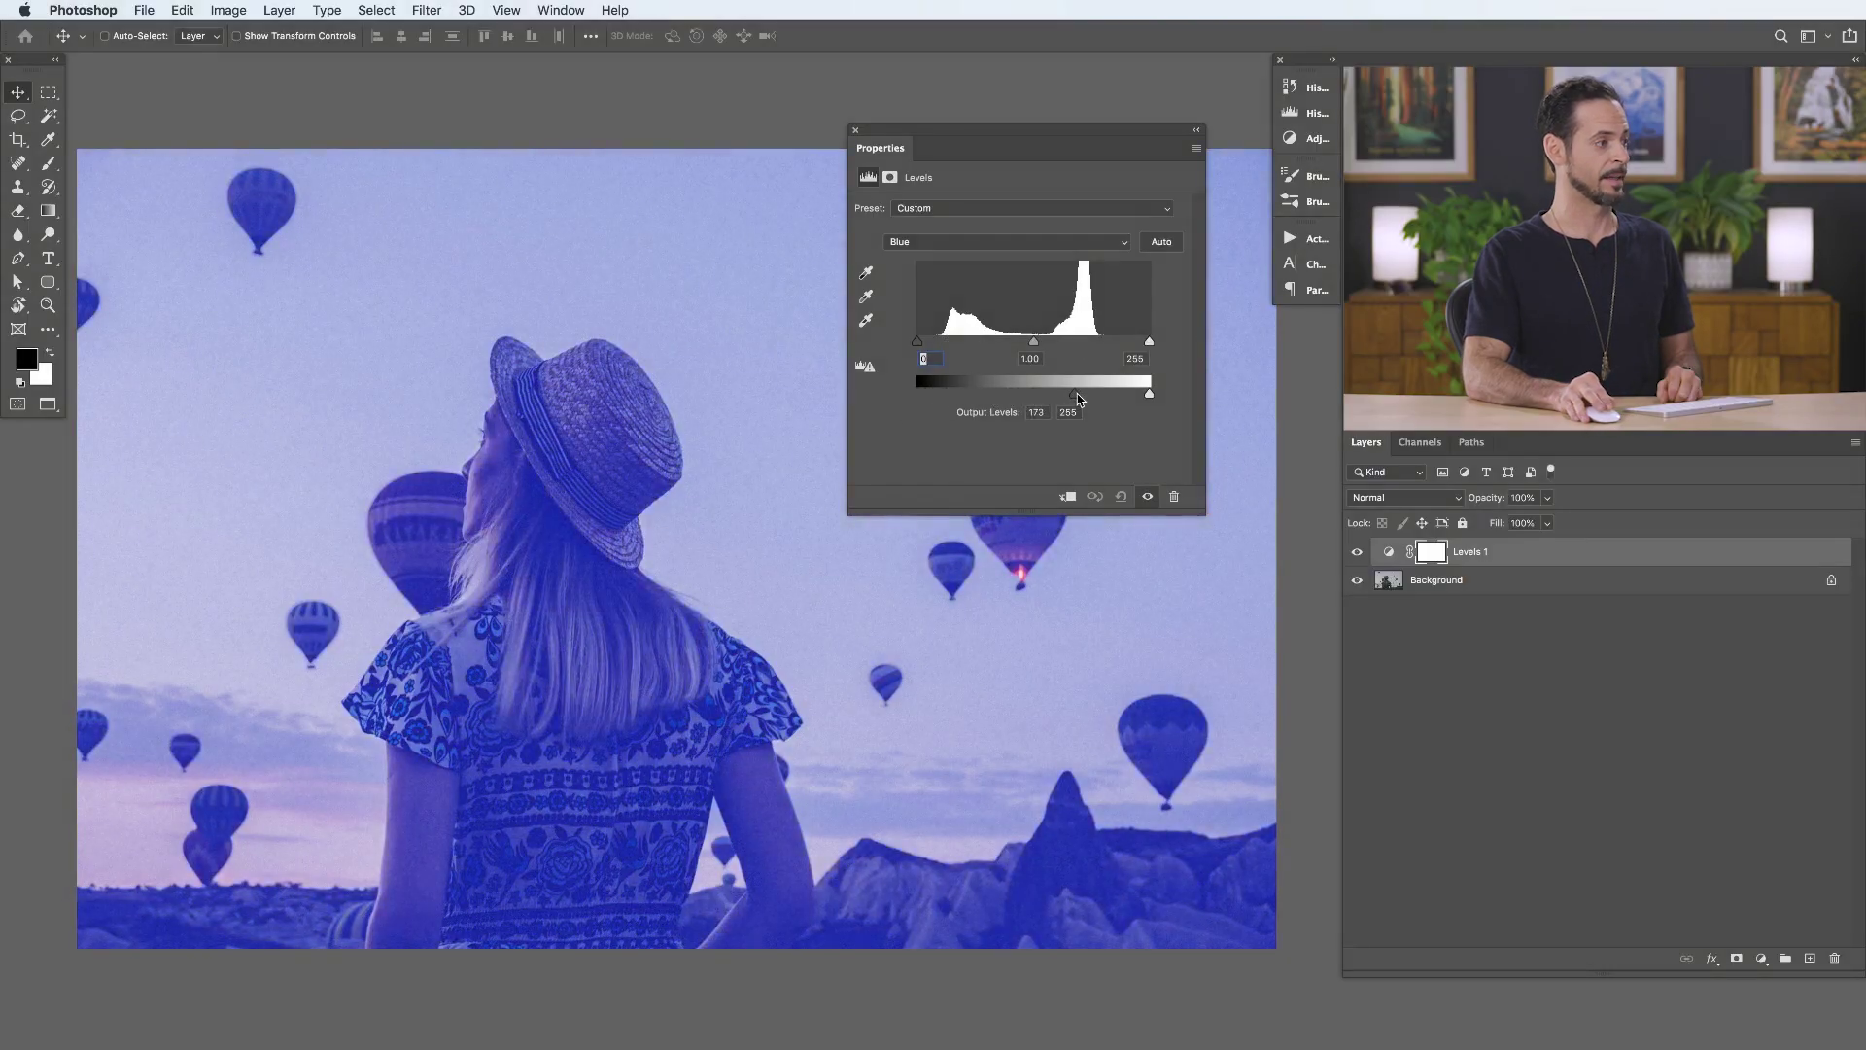
left_click_drag(1077, 394, 835, 395)
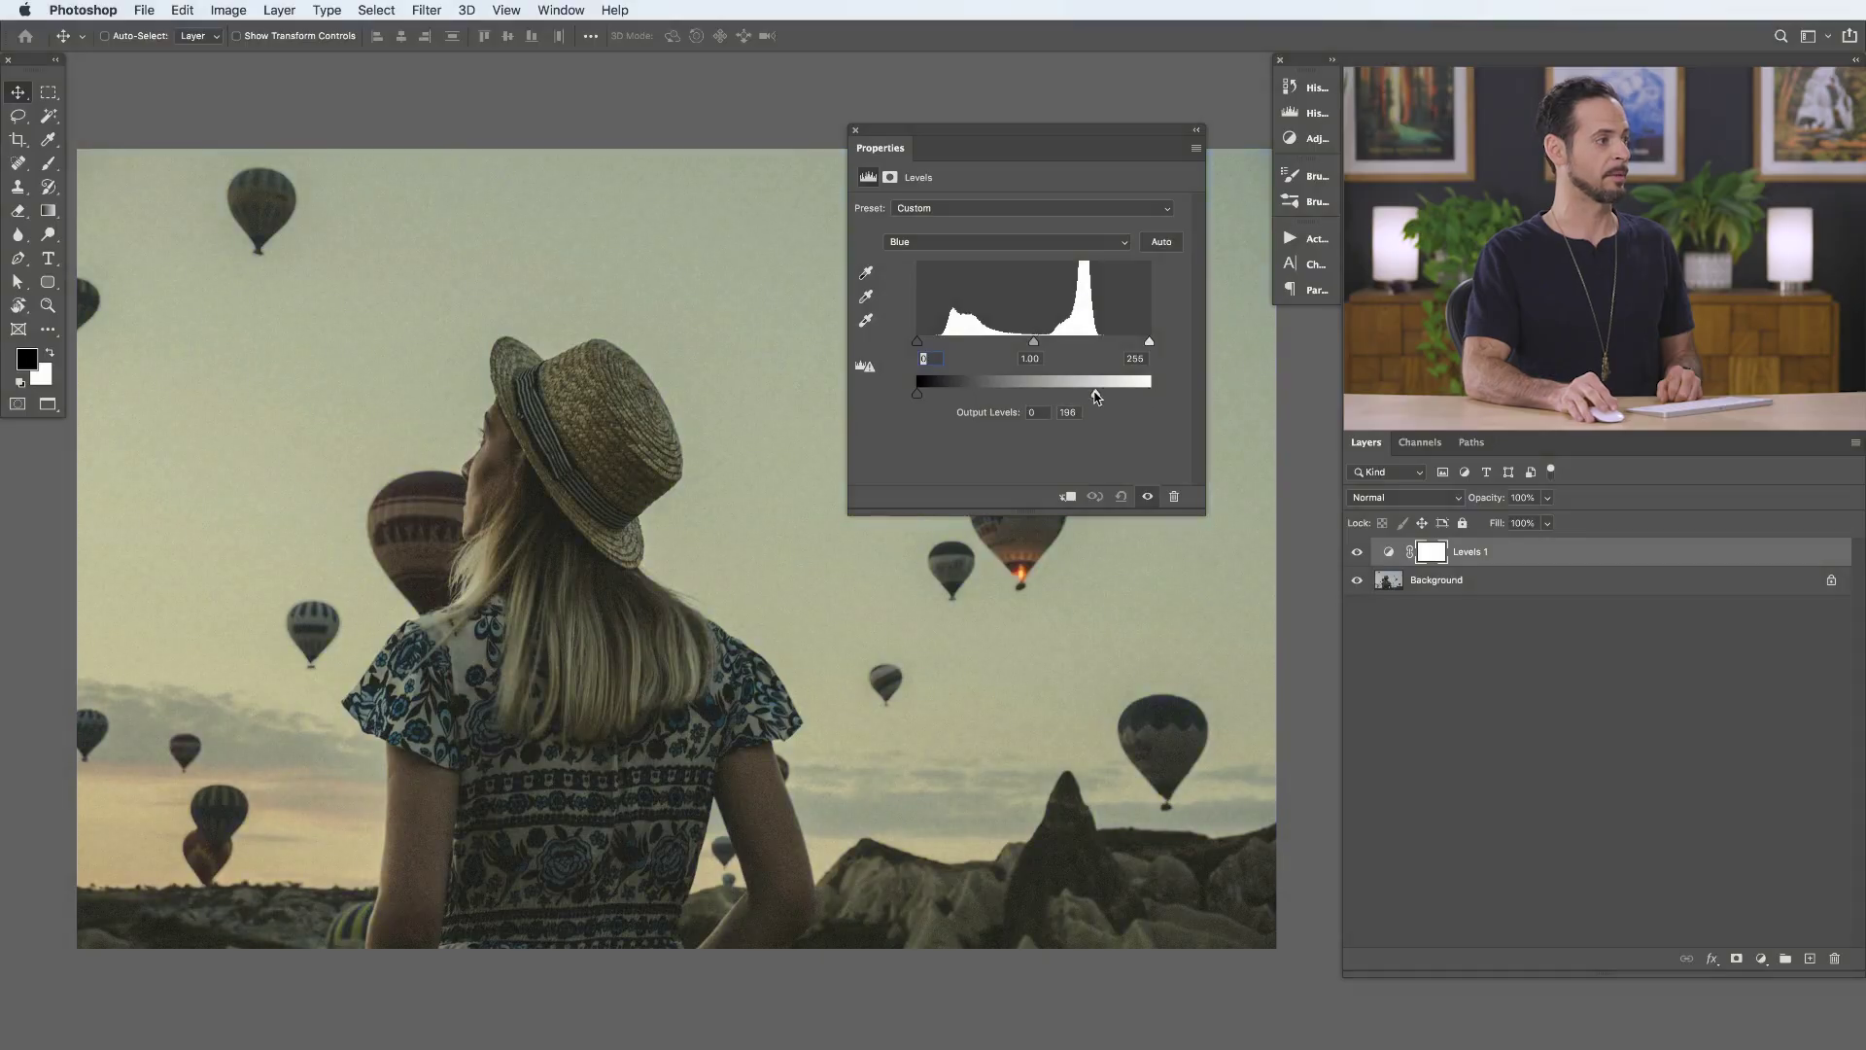
left_click_drag(1124, 400, 1280, 394)
Step: Preview Green midtone shifts between magenta and green, then reset Levels 1 to defaults
left_click(1001, 242)
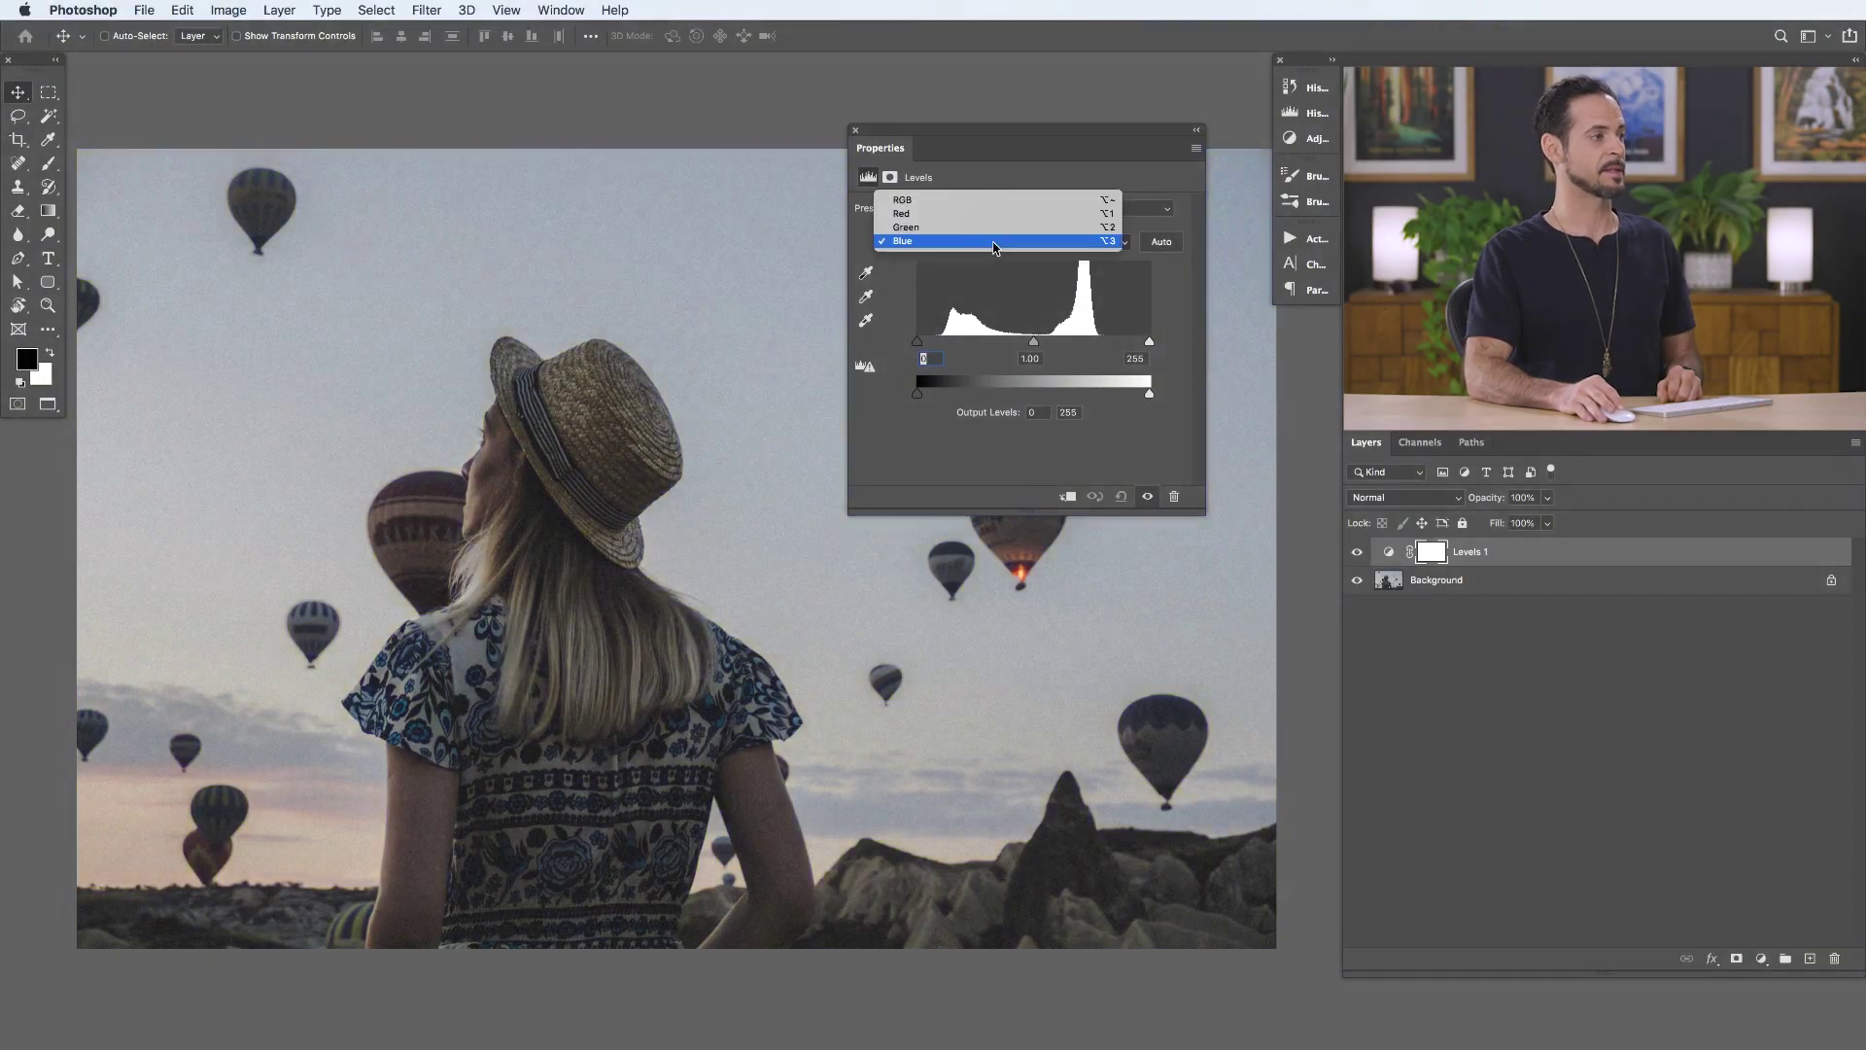
left_click(989, 226)
mouse_move(1037, 346)
left_mouse_down()
mouse_move(1070, 346)
mouse_move(986, 345)
mouse_move(1075, 345)
mouse_move(970, 345)
mouse_move(1019, 347)
left_mouse_up()
left_click(1119, 496)
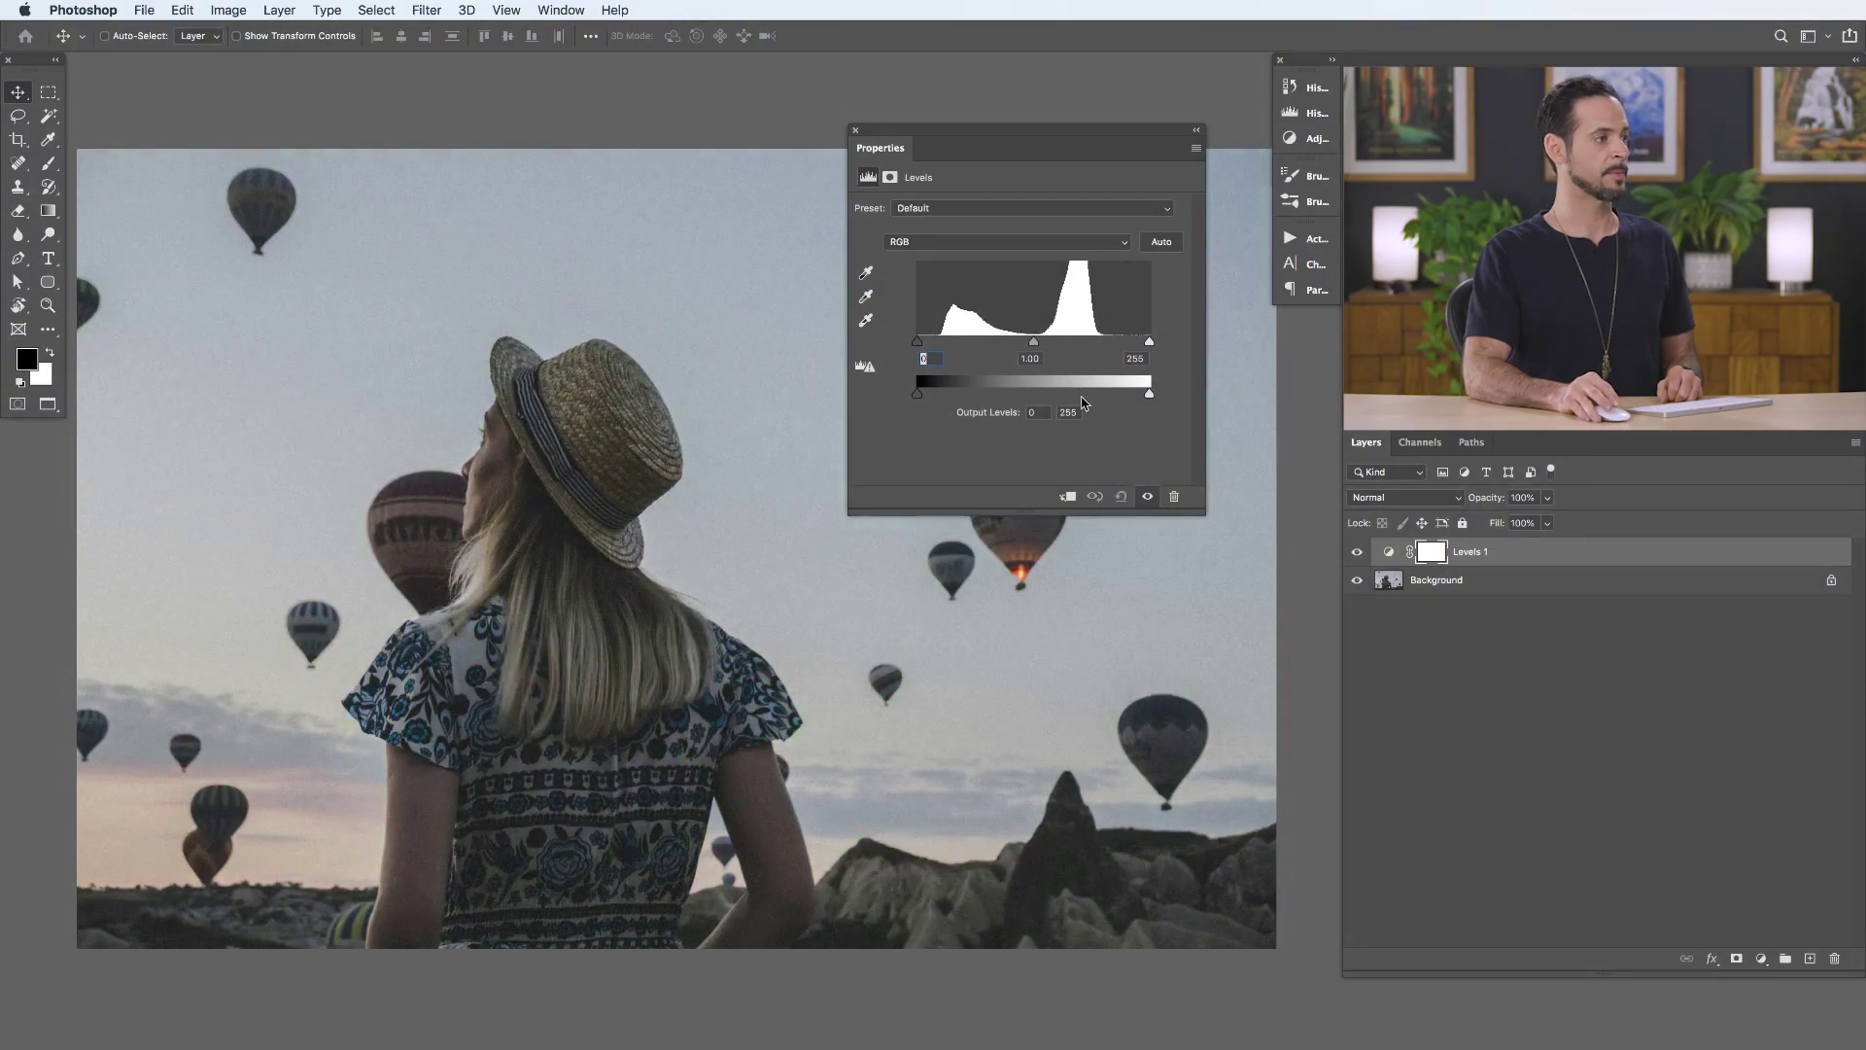
Step: Preview Red midtone shifts between cyan and red, then reset Levels 1 to defaults
left_click(952, 242)
left_click(968, 257)
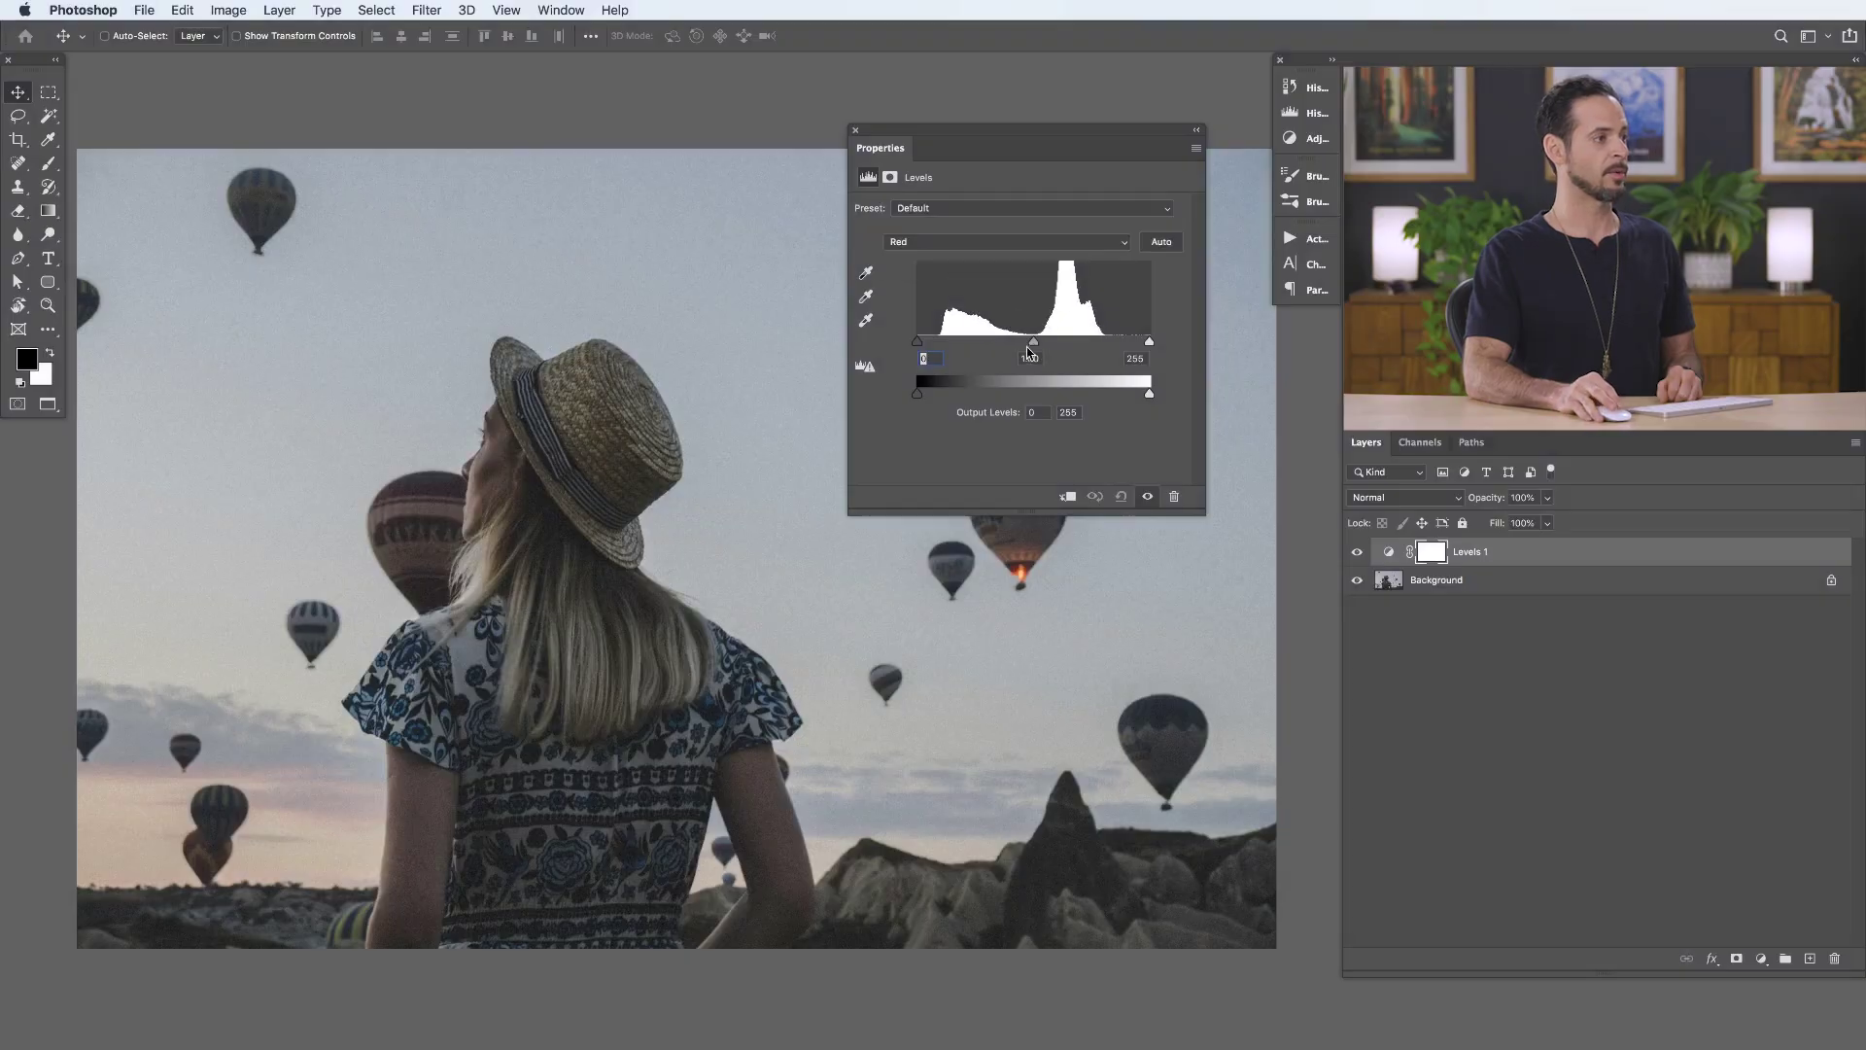
mouse_move(1034, 340)
left_mouse_down()
mouse_move(1083, 342)
mouse_move(982, 342)
mouse_move(1031, 341)
left_mouse_up()
left_click(1122, 497)
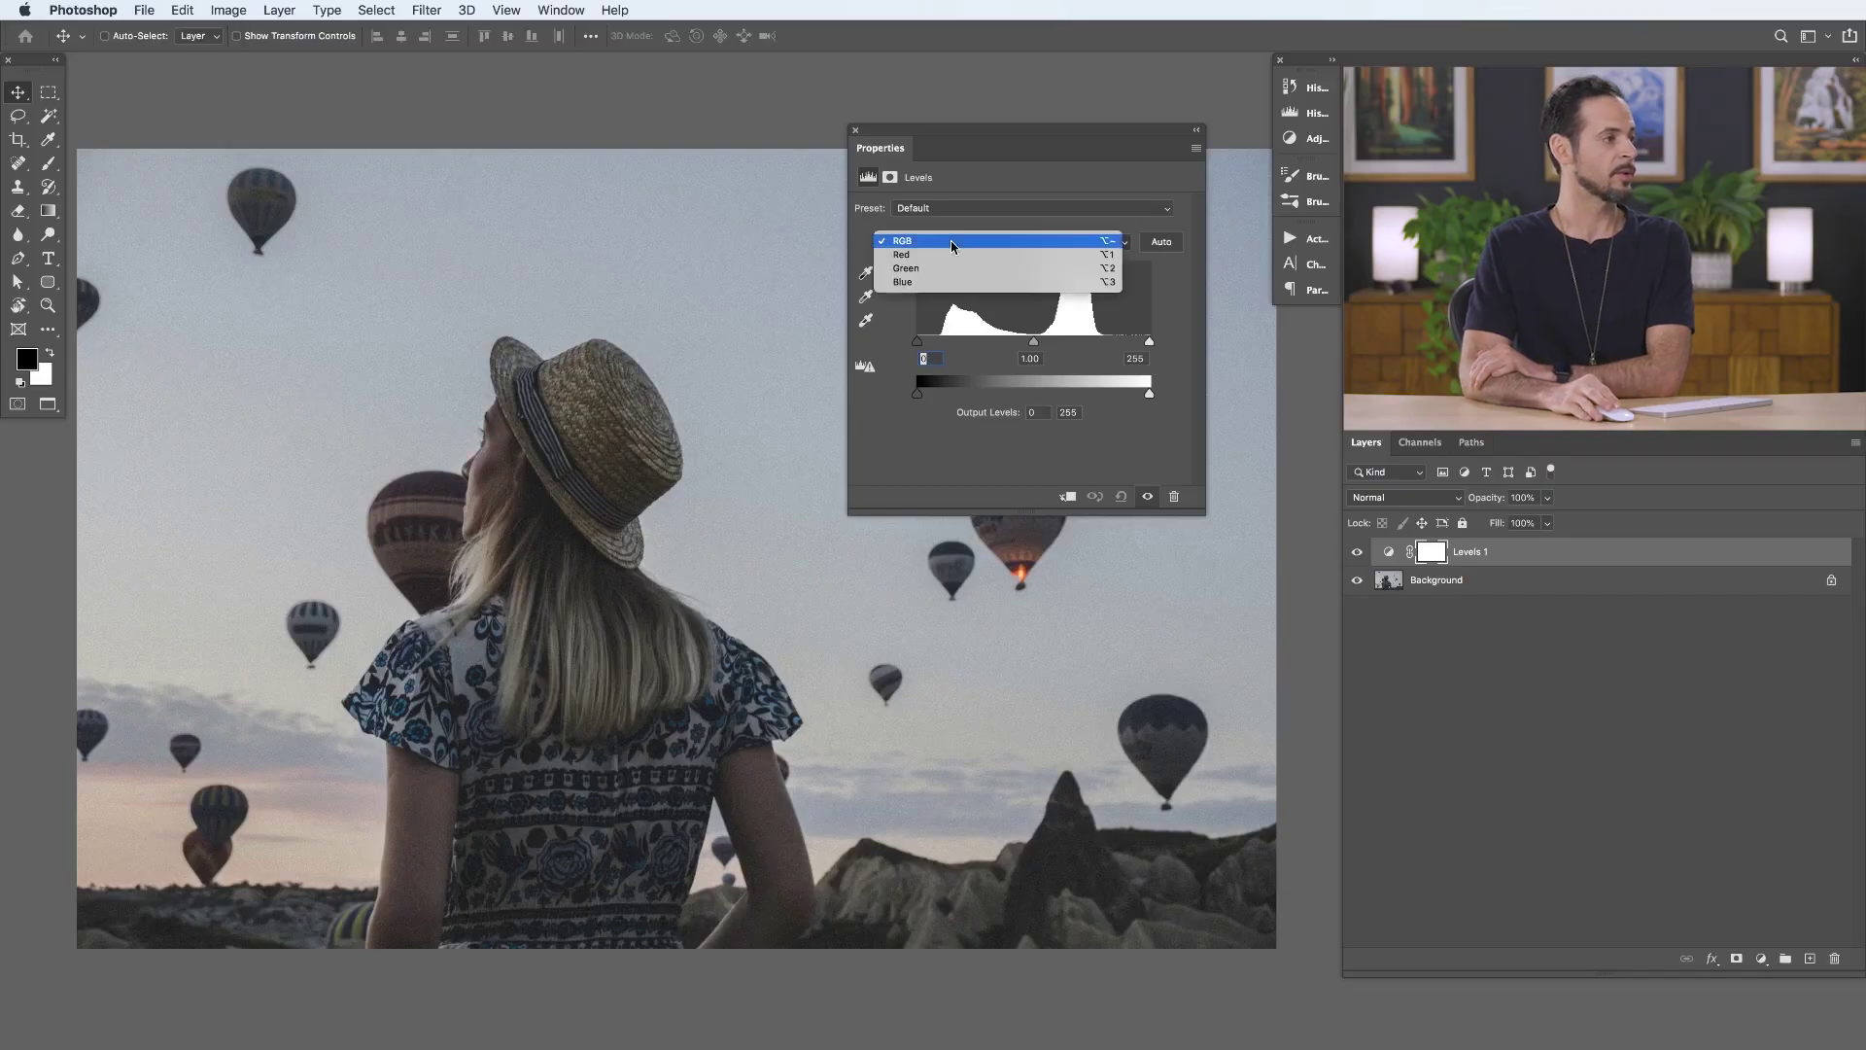
Step: Set the Blue channel to input 0/255 and output levels 33 and 210
left_click(945, 282)
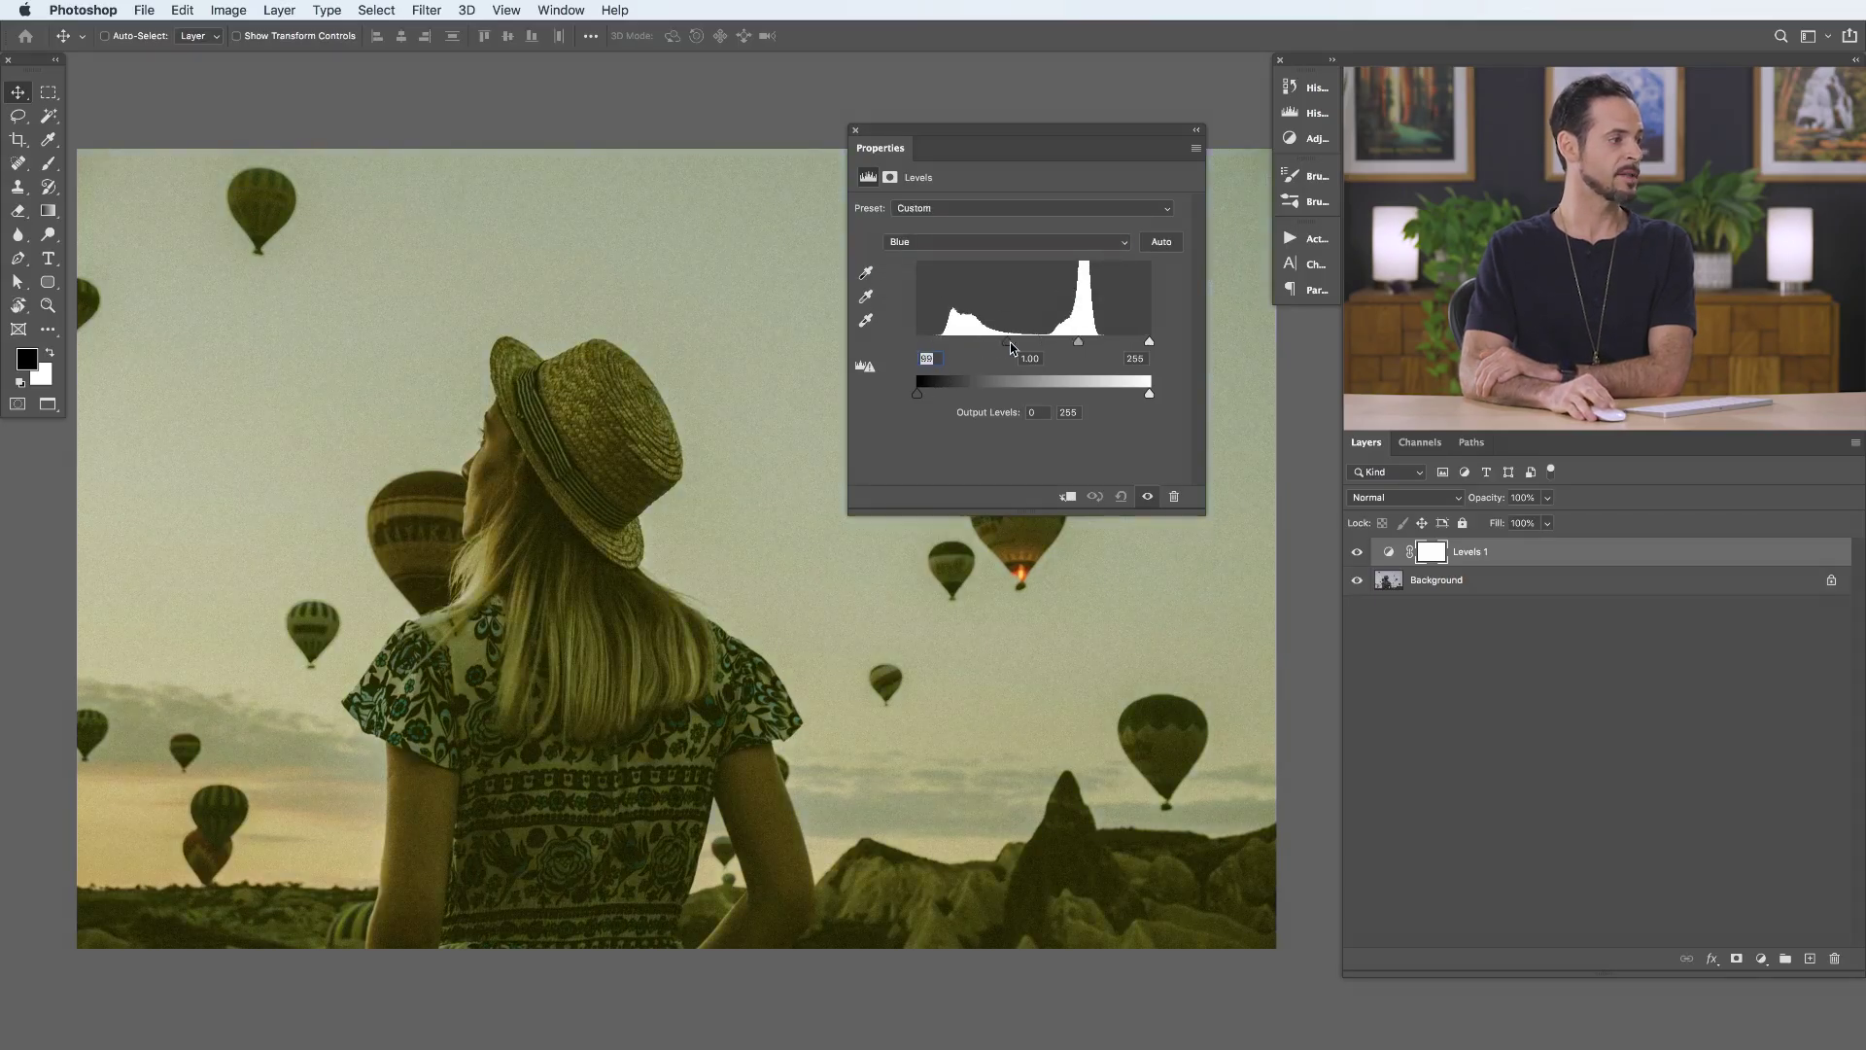
left_click_drag(1008, 342, 900, 347)
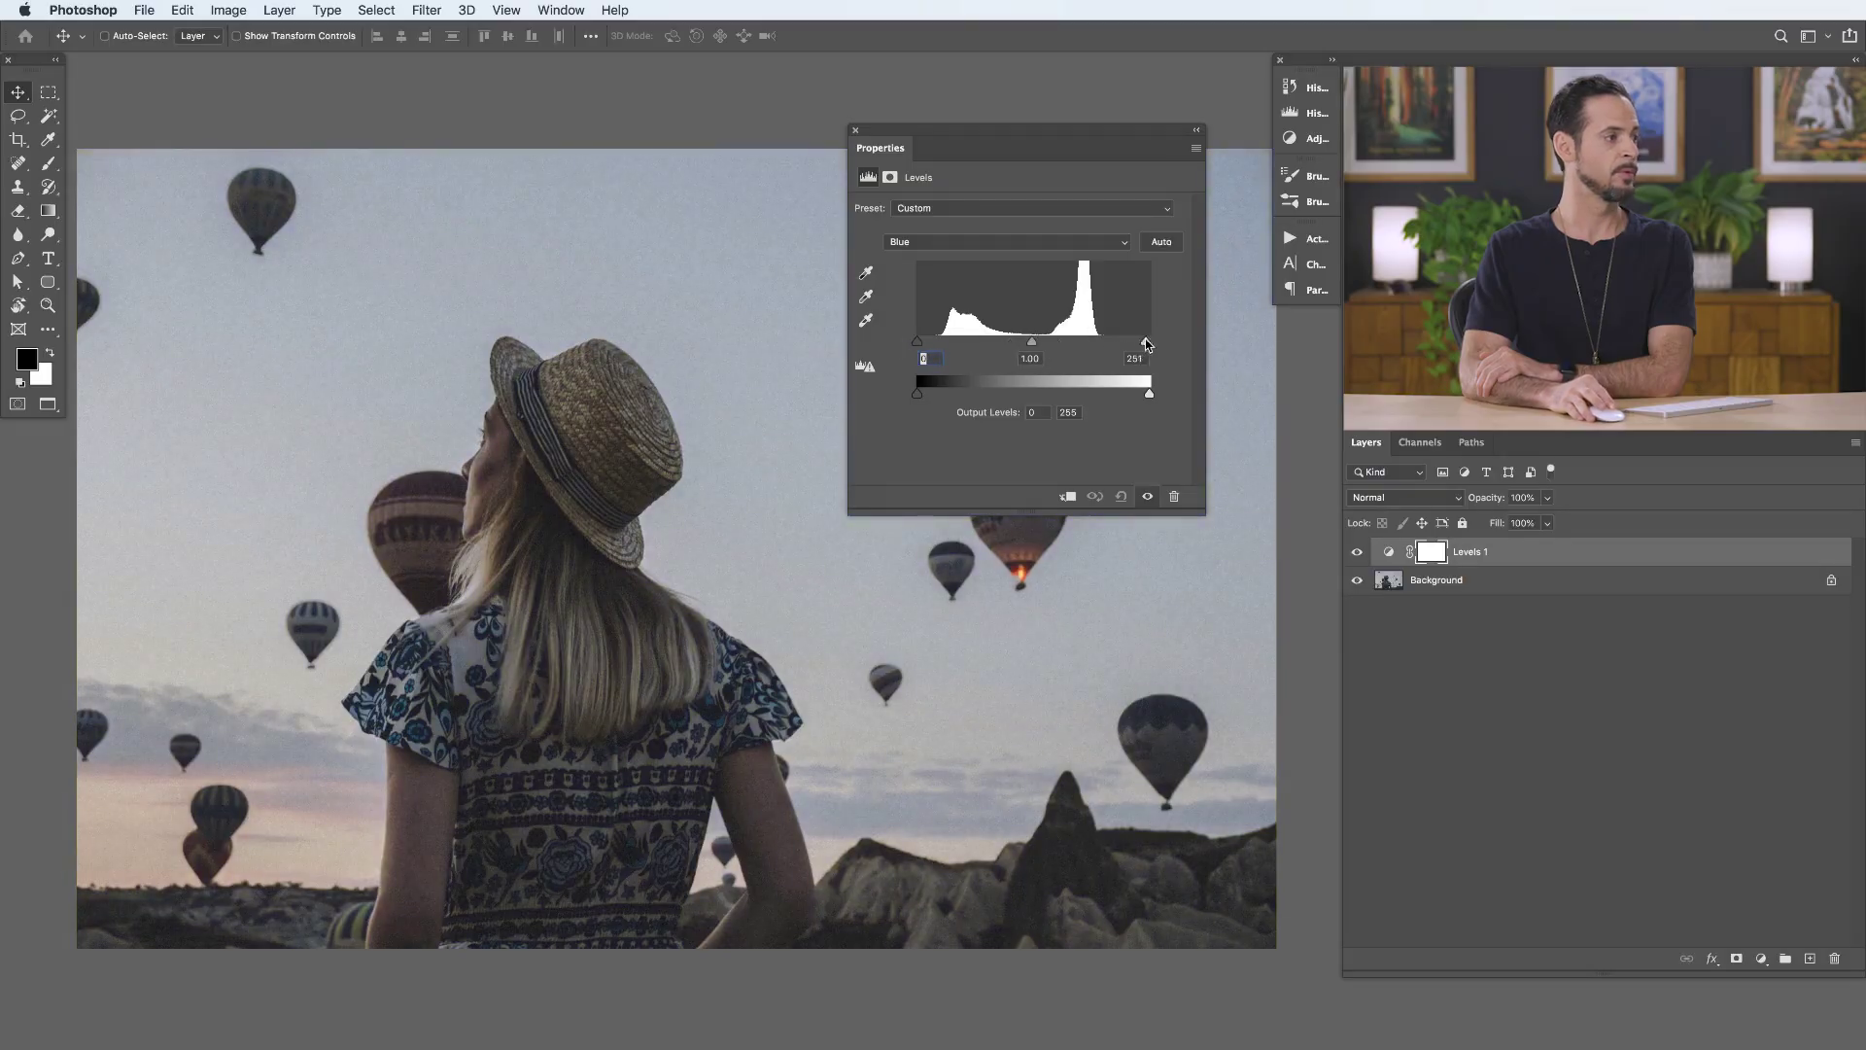
mouse_move(1145, 342)
left_mouse_down()
mouse_move(1074, 342)
mouse_move(1170, 348)
left_mouse_up()
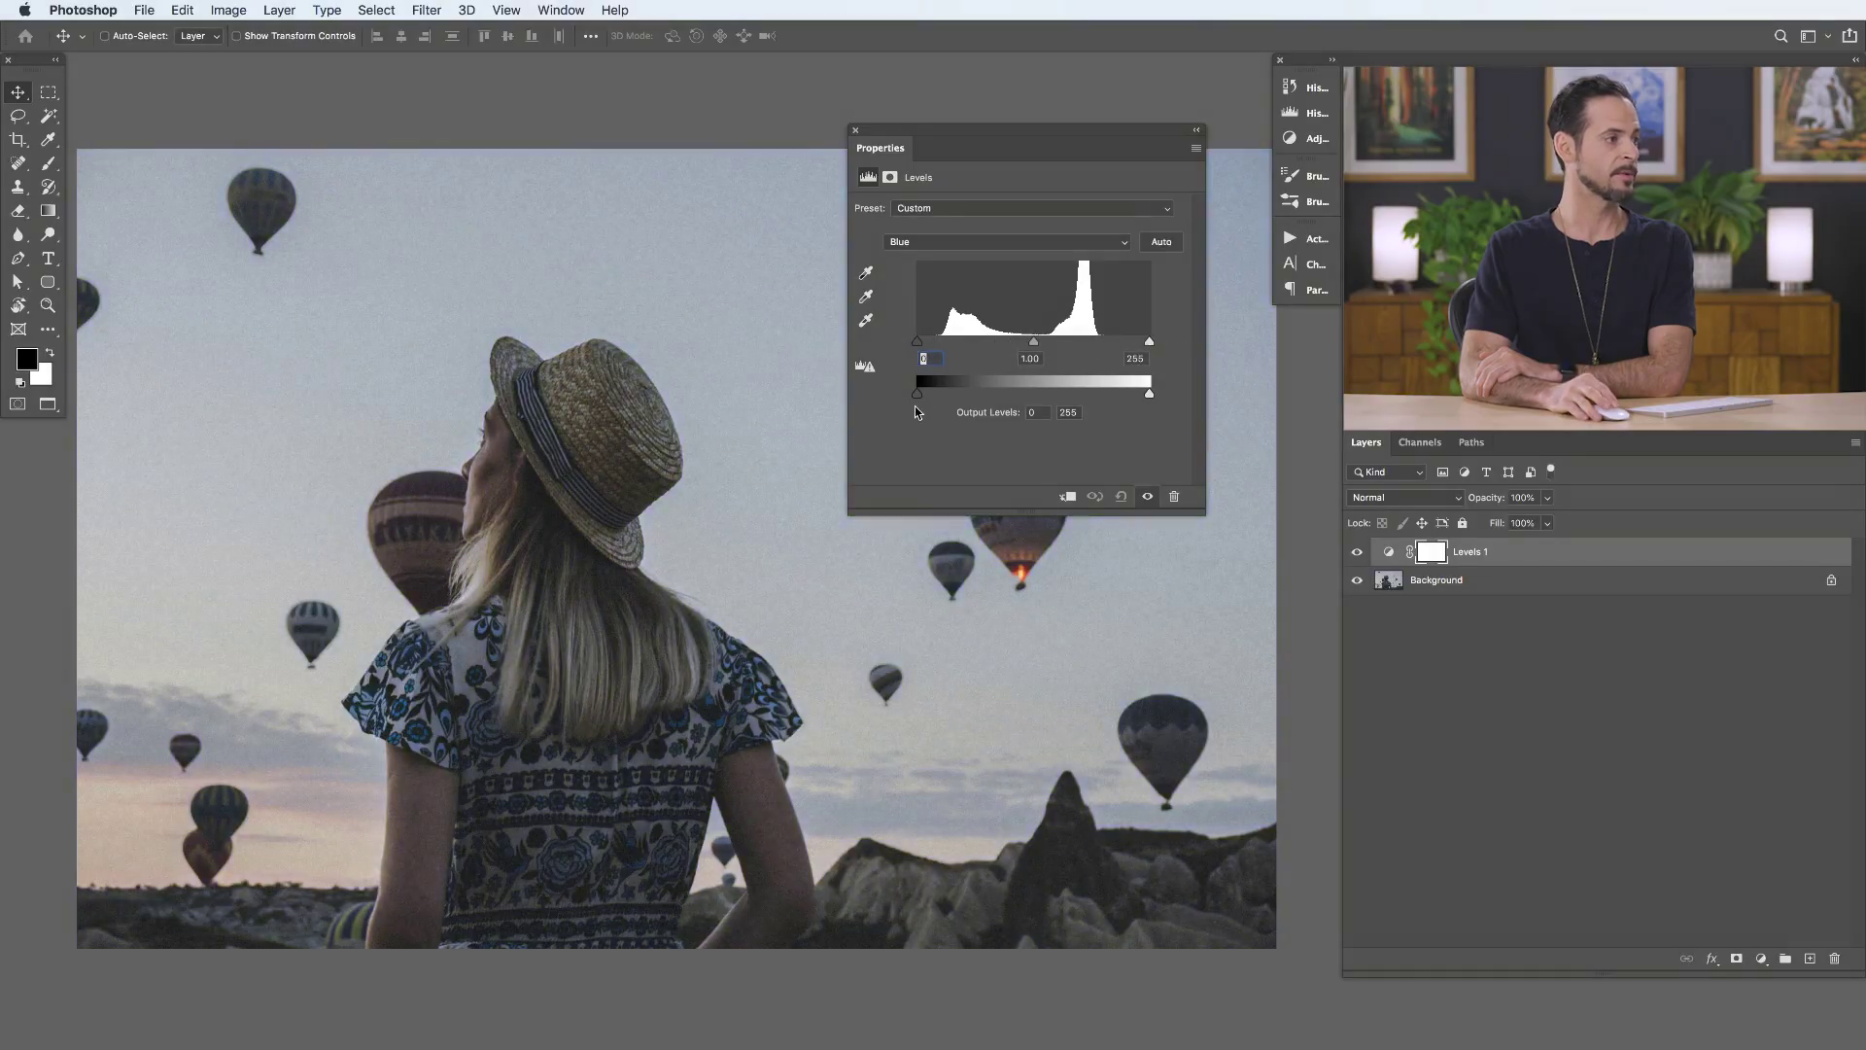
left_click_drag(1150, 394, 1198, 400)
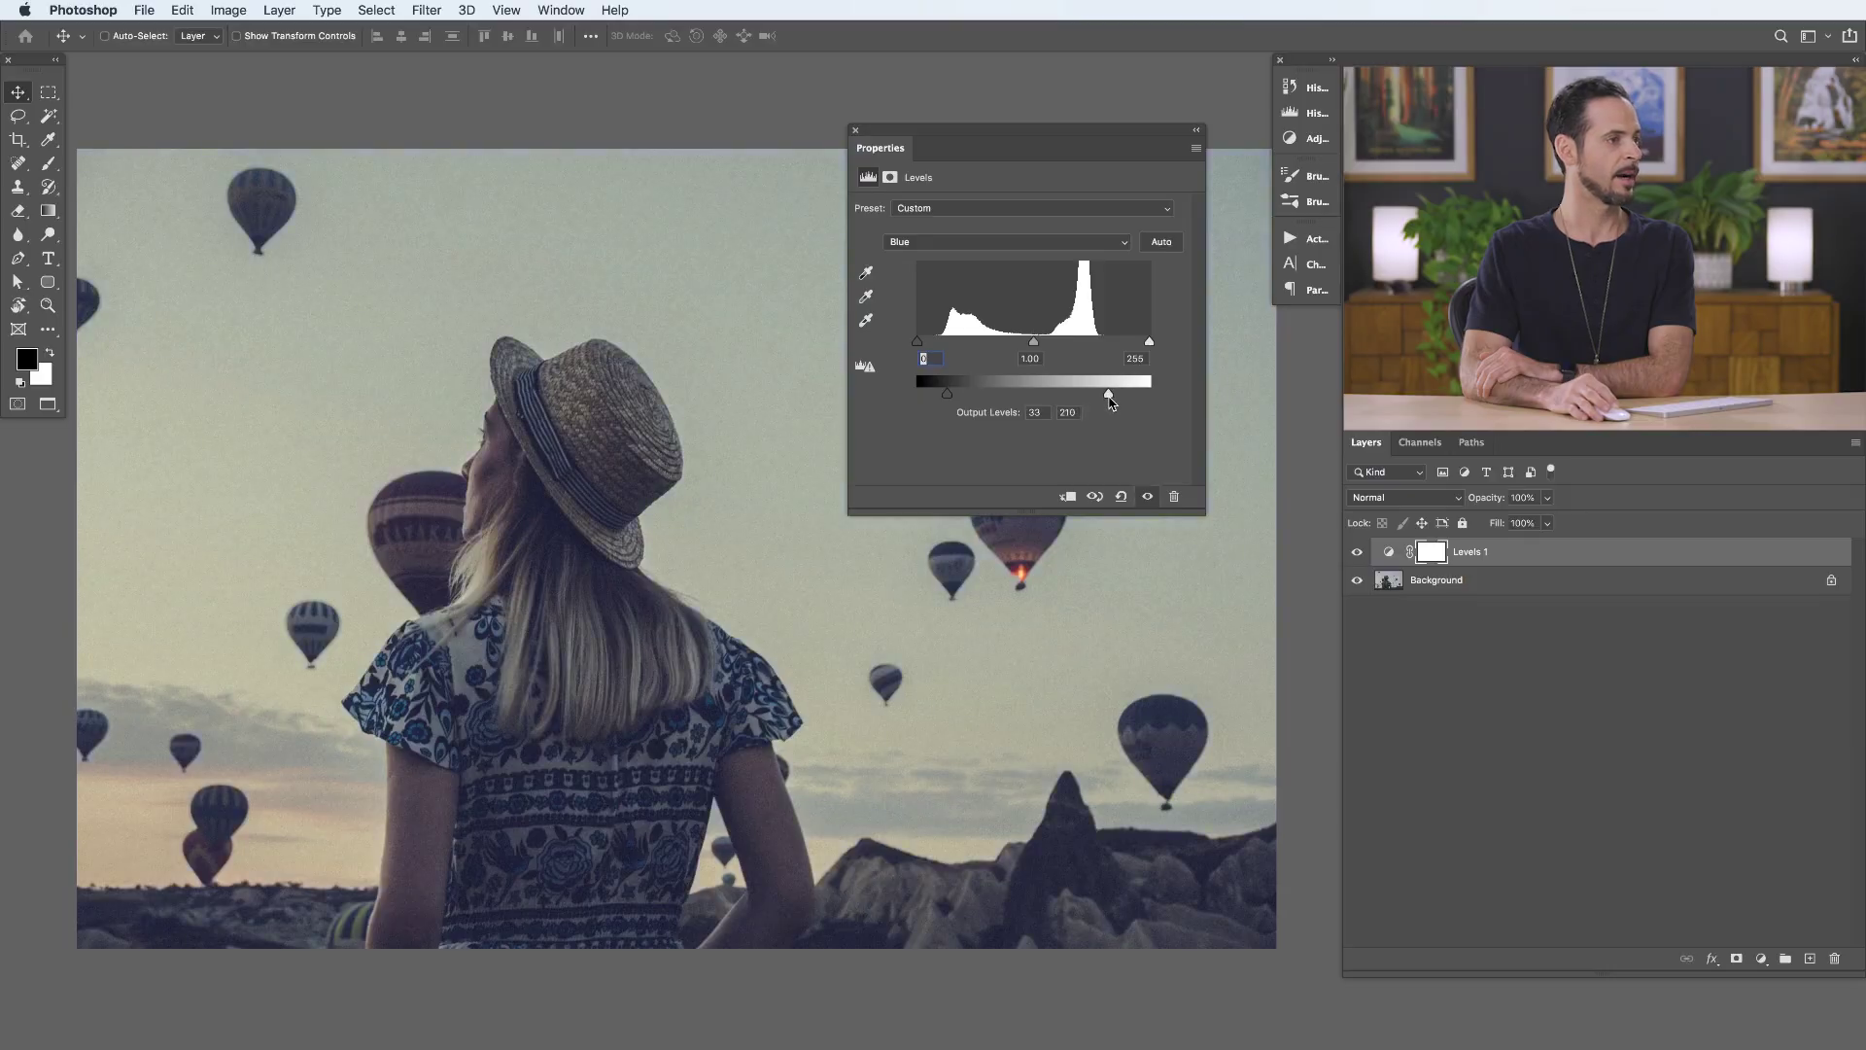
Step: Toggle Levels 1 visibility repeatedly to compare the photo with and without the grade
left_click(1358, 553)
left_click(1358, 553)
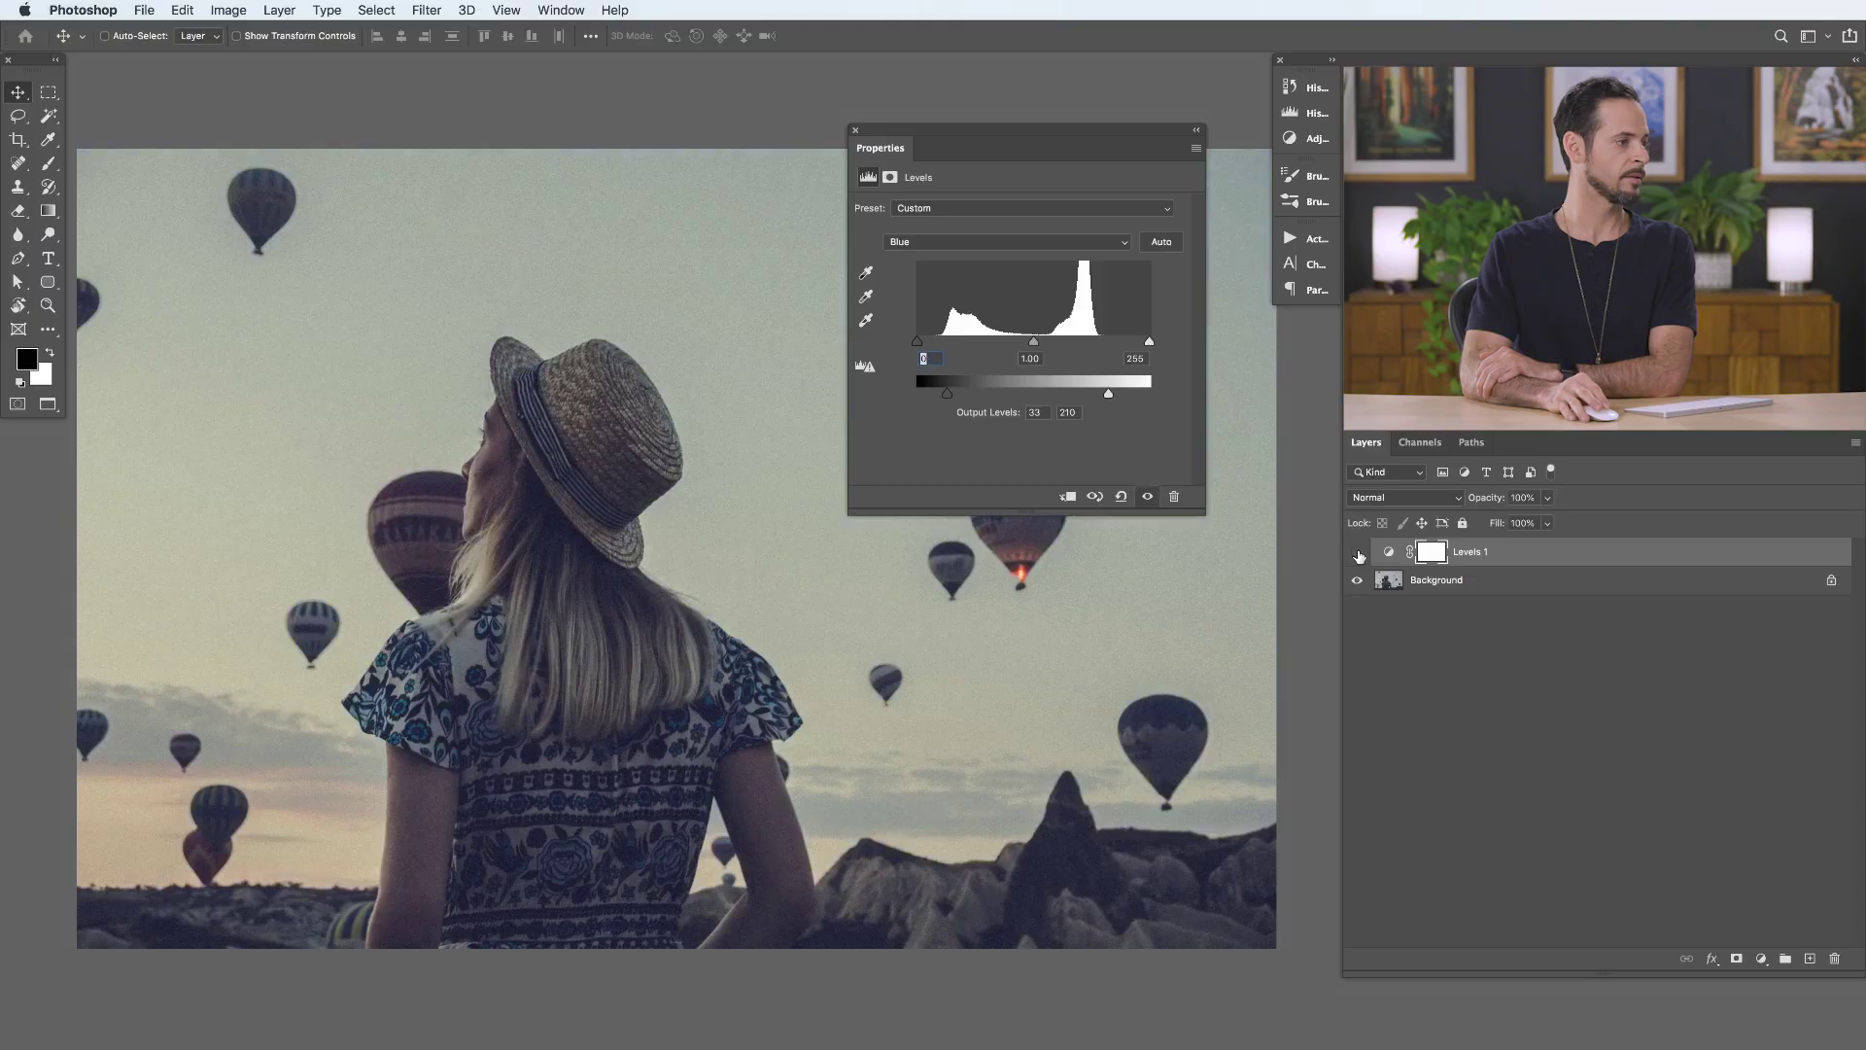
left_click(1358, 553)
left_click(1358, 554)
left_click(1358, 554)
left_click(1358, 553)
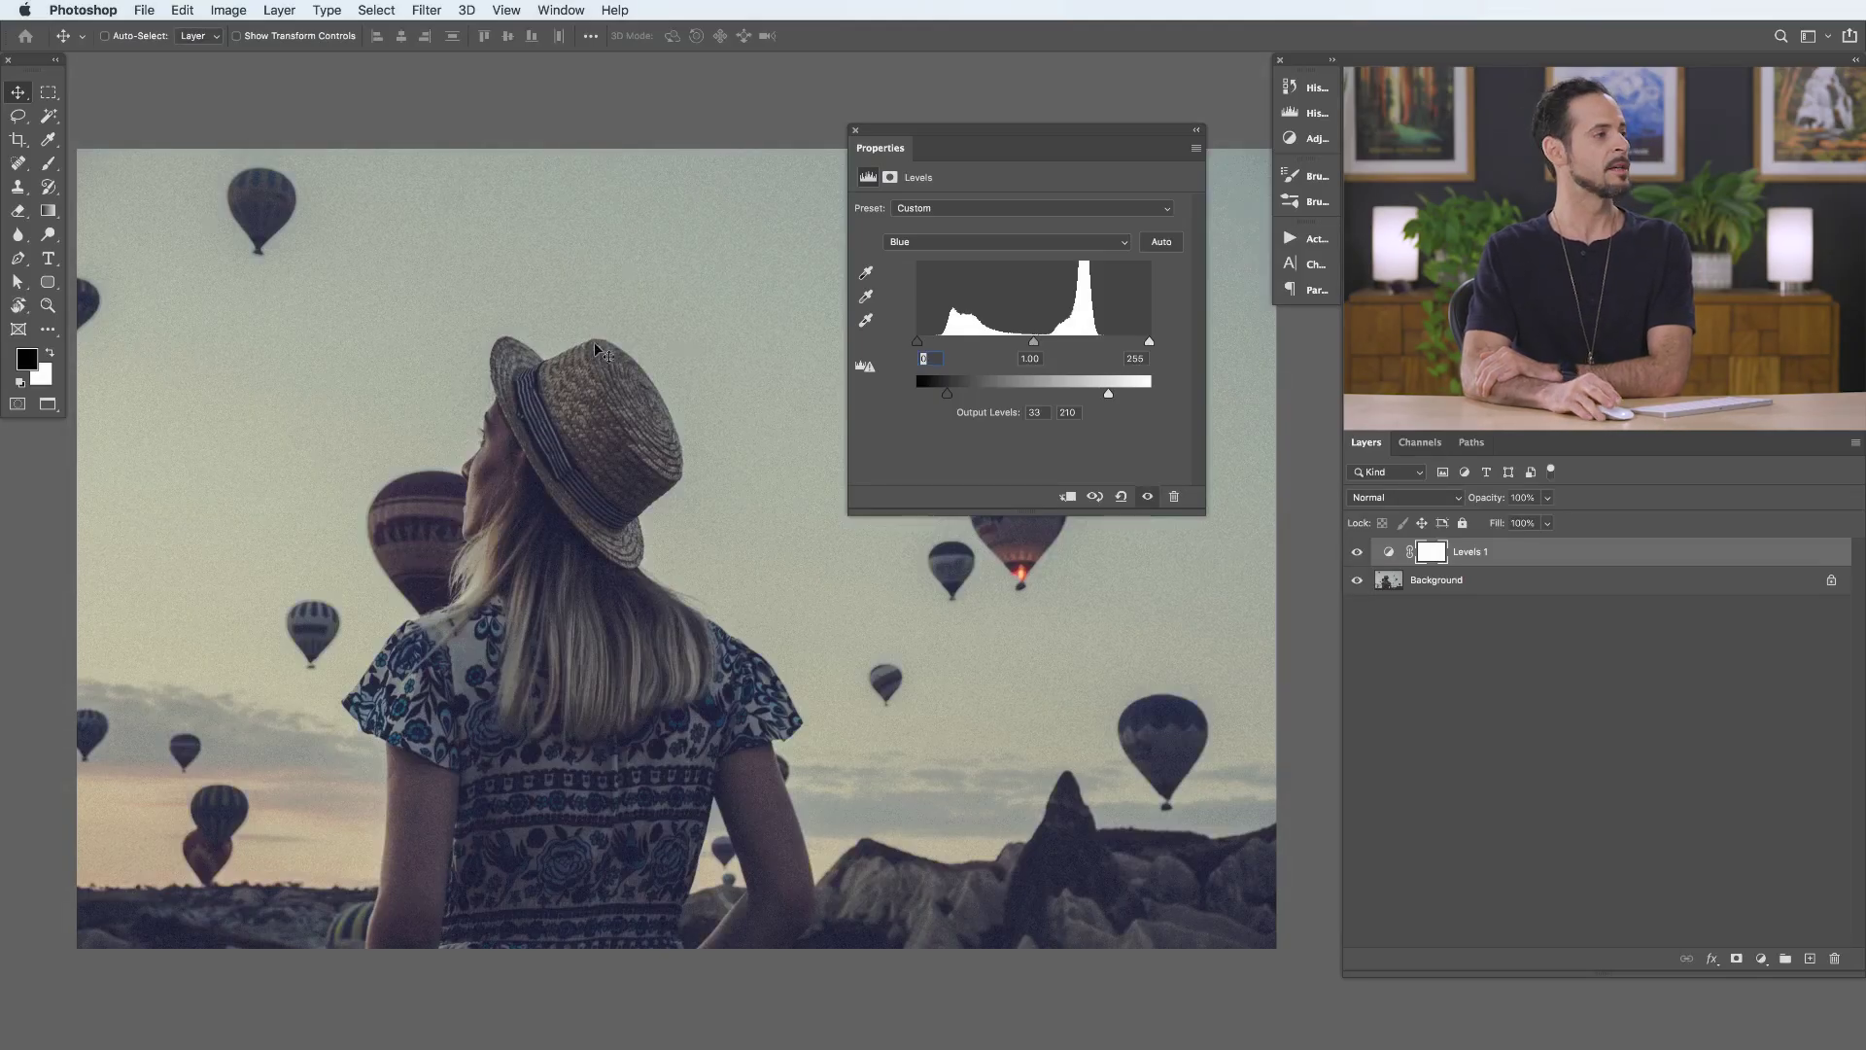
Step: Lower the Green channel output white level to 239 for a slight magenta highlight tint
left_click(959, 241)
left_click(959, 231)
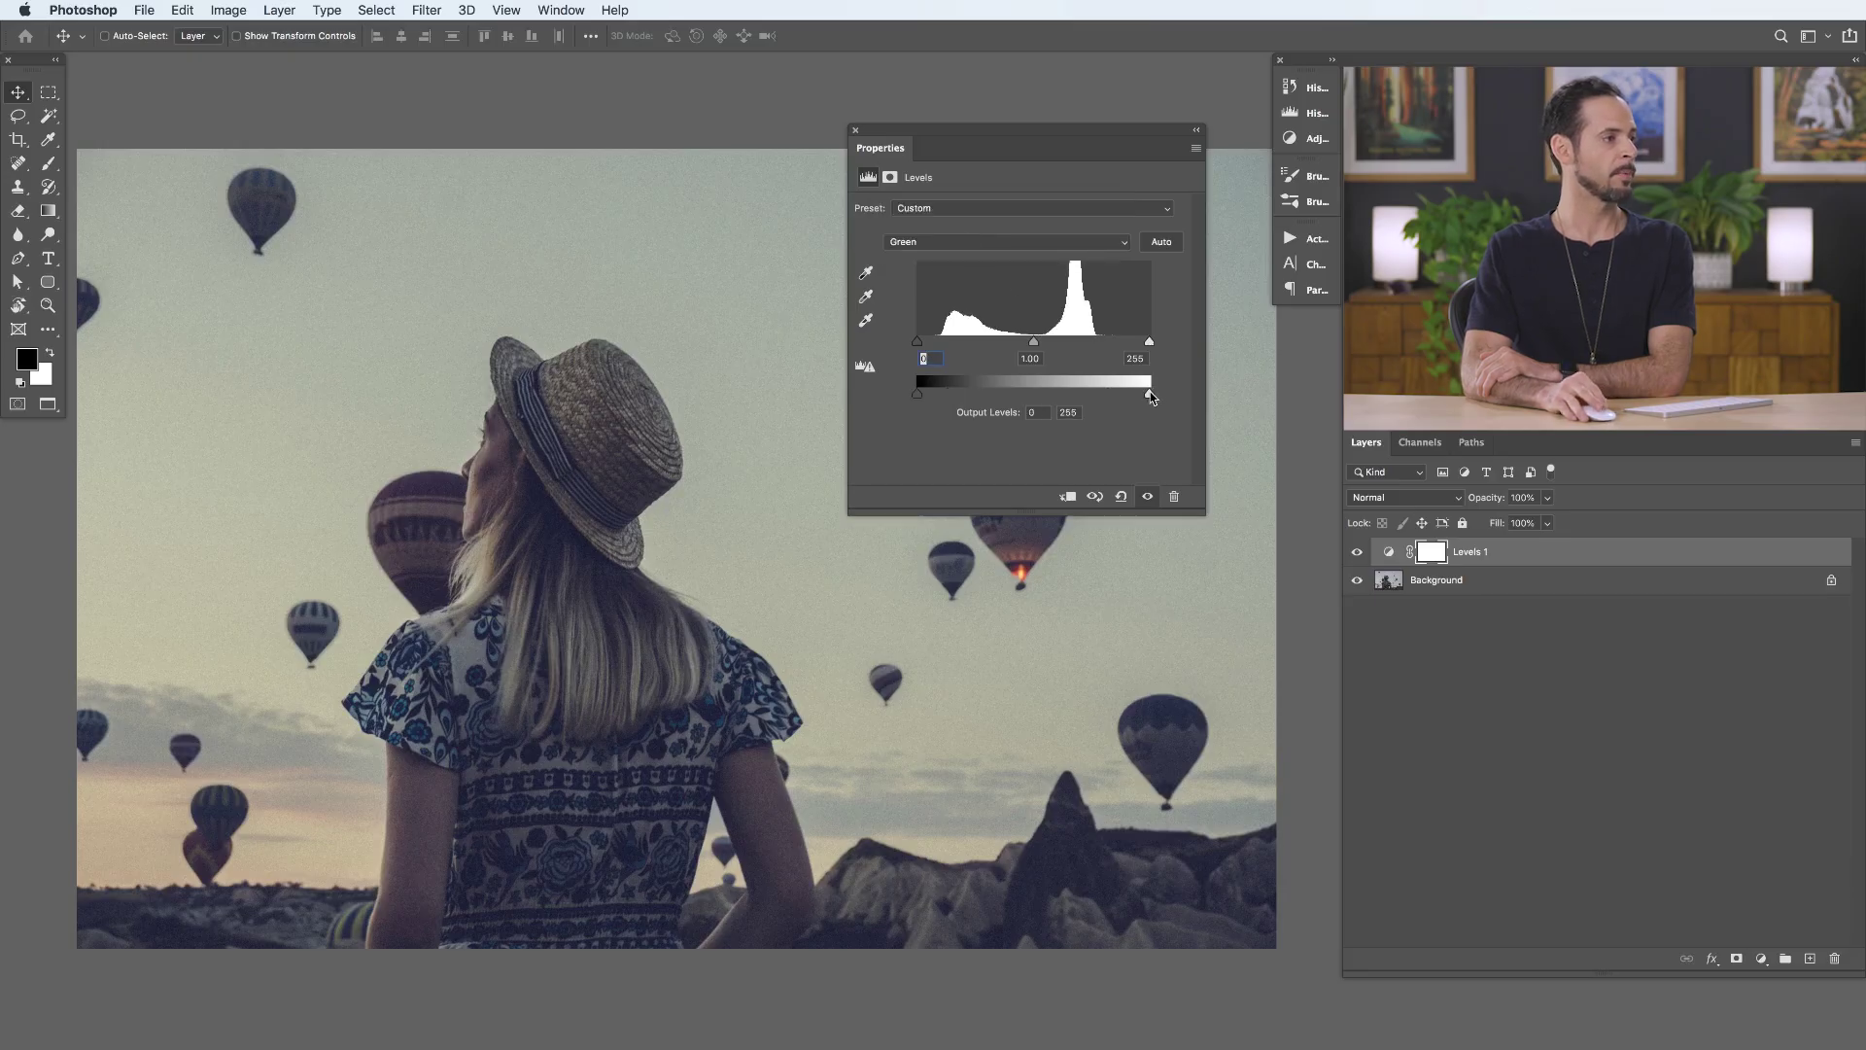
mouse_move(1151, 397)
left_mouse_down()
mouse_move(1131, 396)
mouse_move(1153, 394)
left_mouse_up()
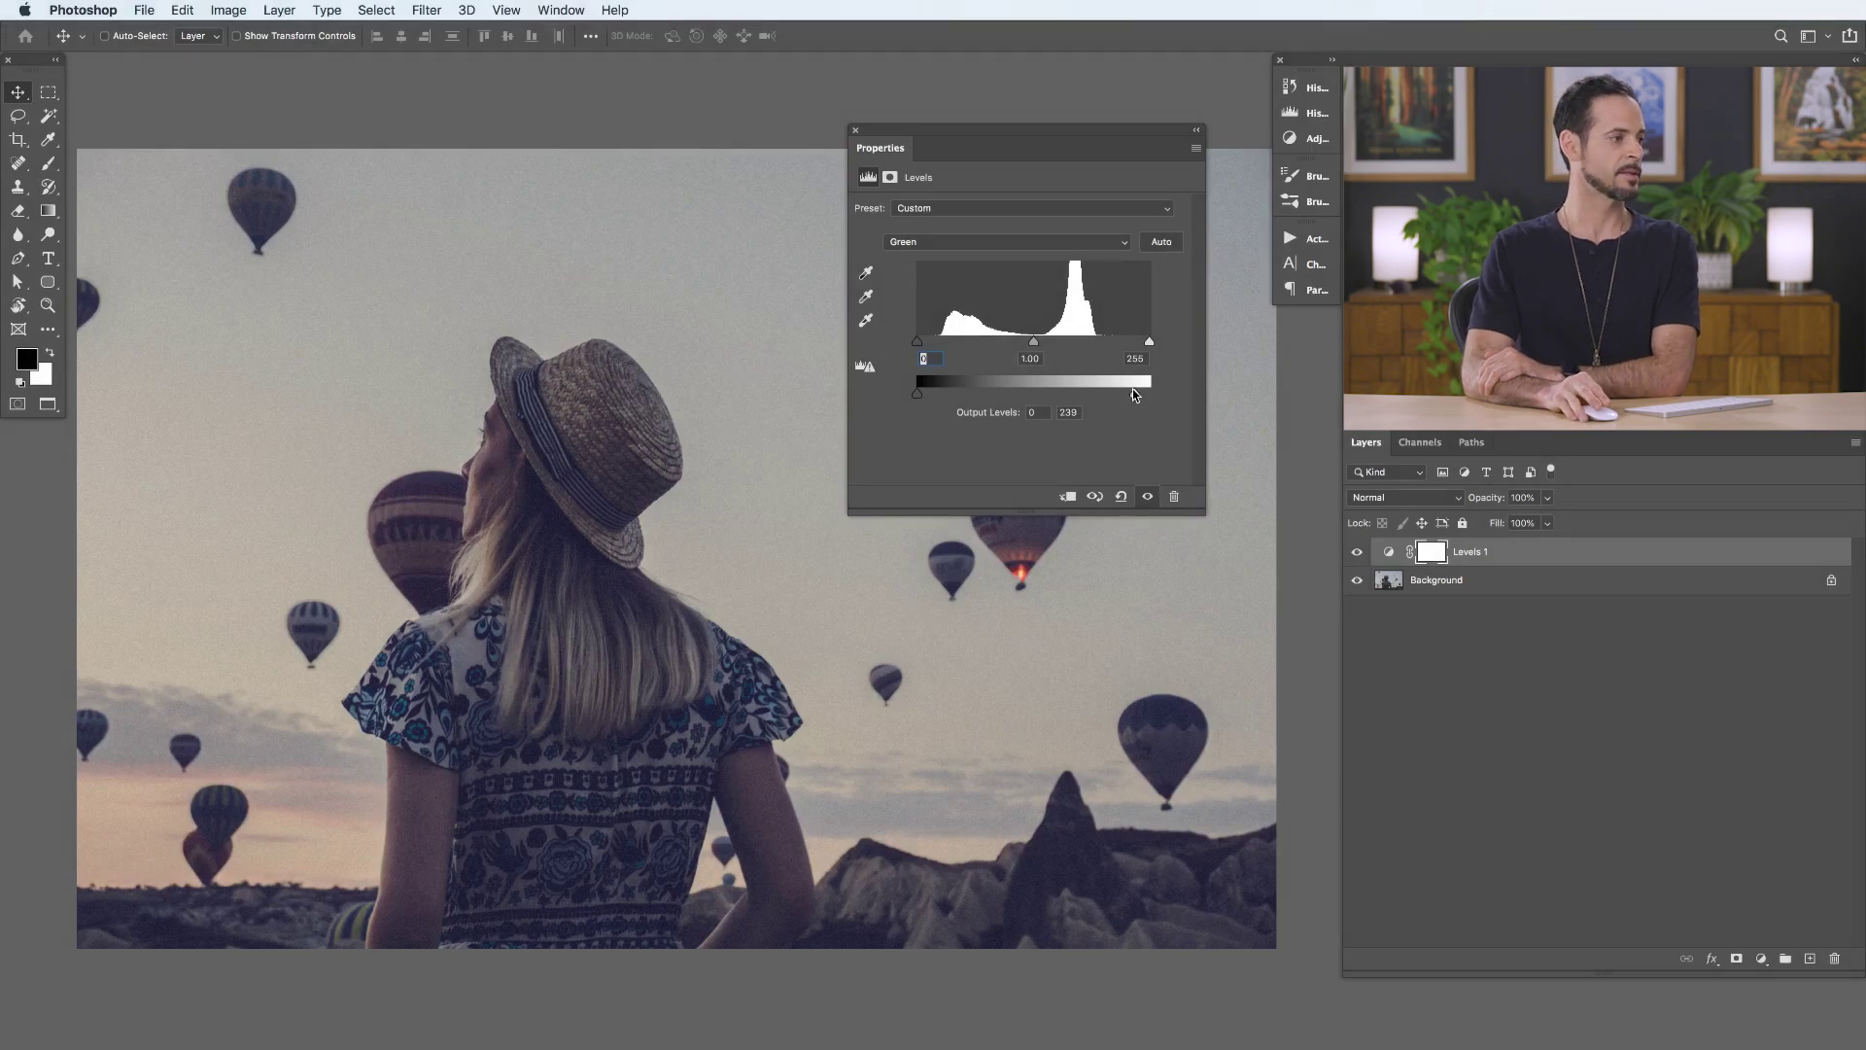
Step: Raise the Red channel midtone to 1.21 and dock the Properties panel on the right
left_click(970, 241)
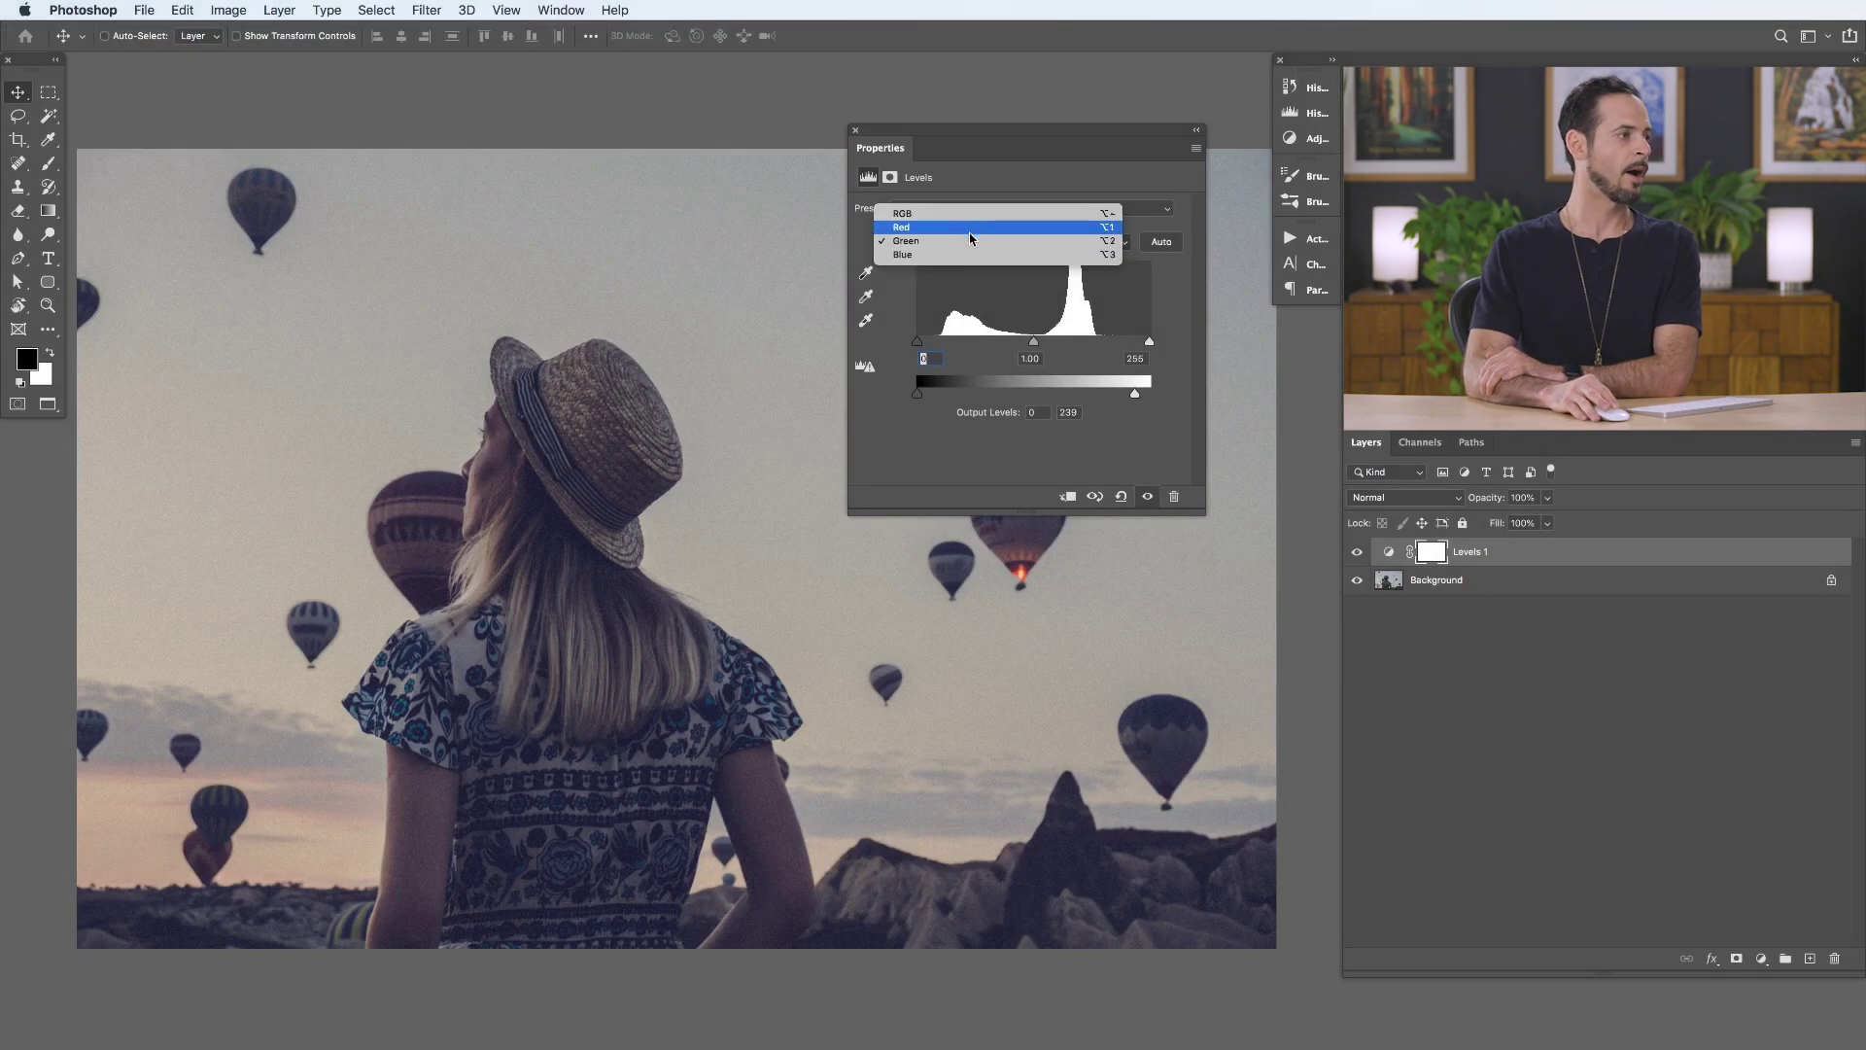
left_click(970, 230)
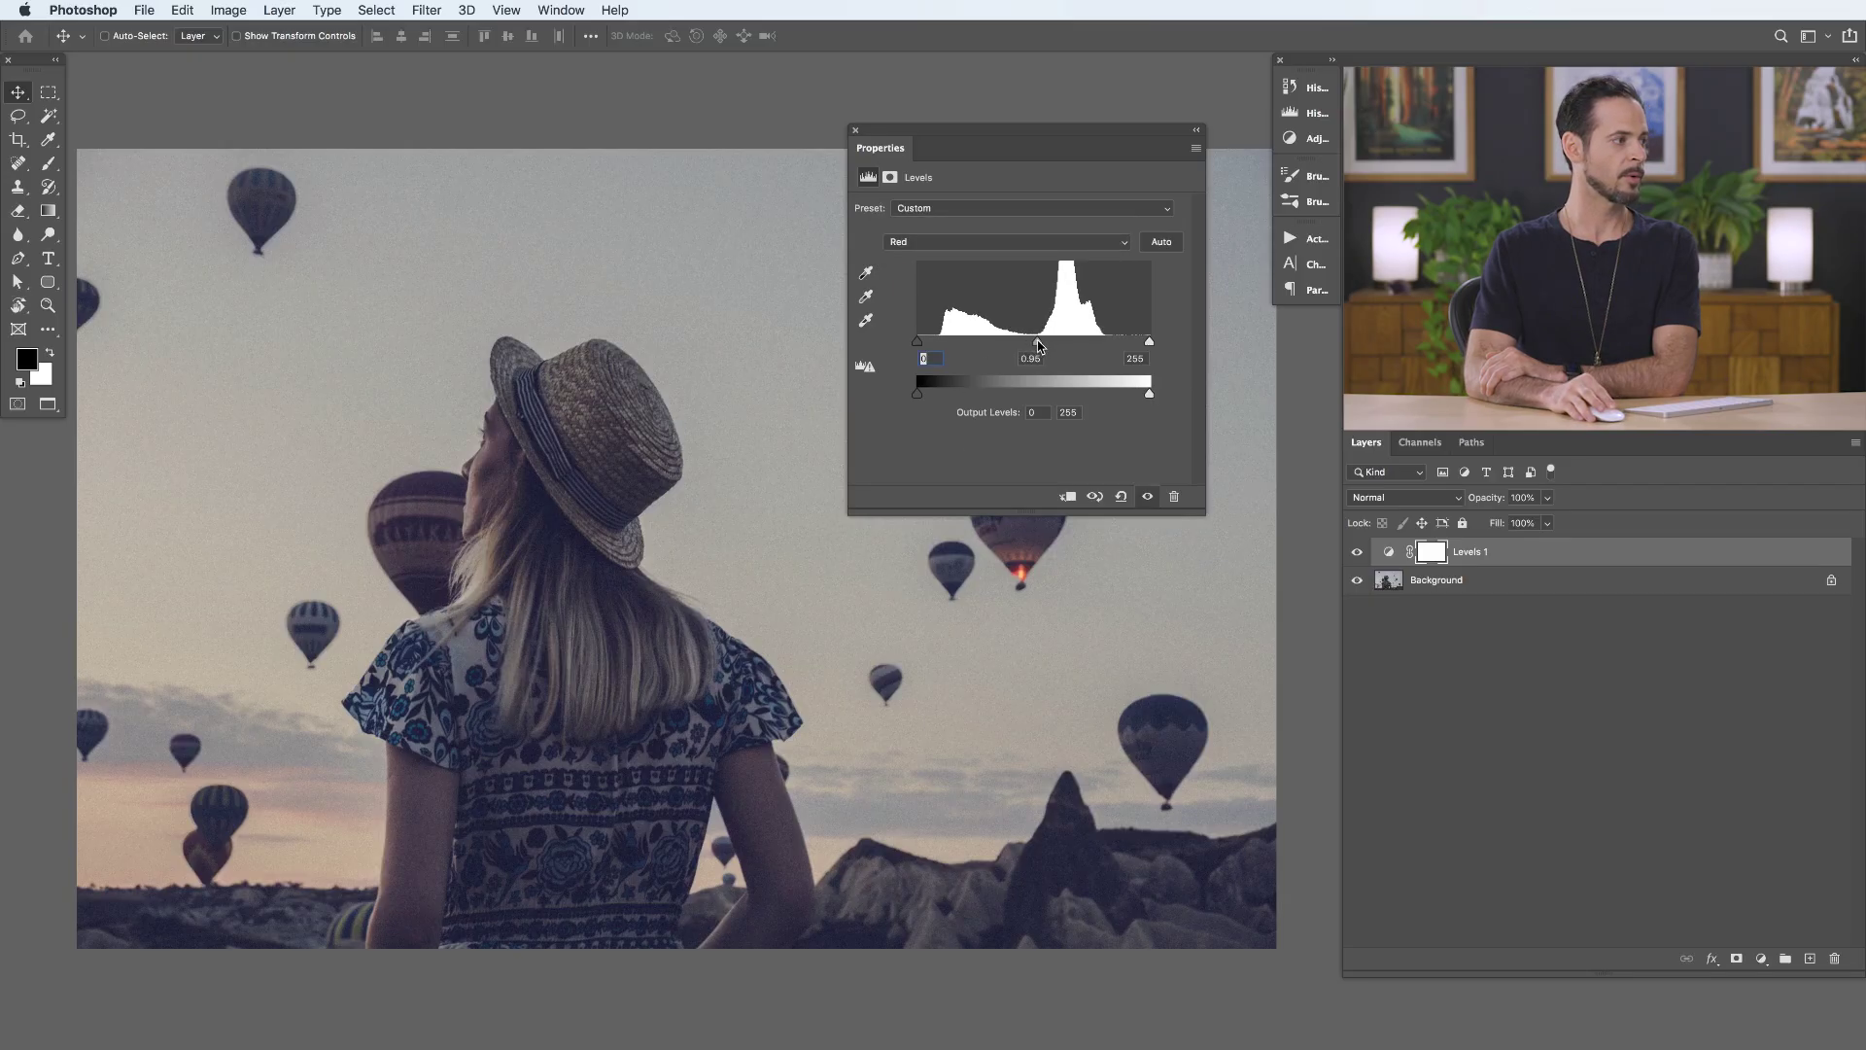
left_click_drag(1044, 342, 1033, 344)
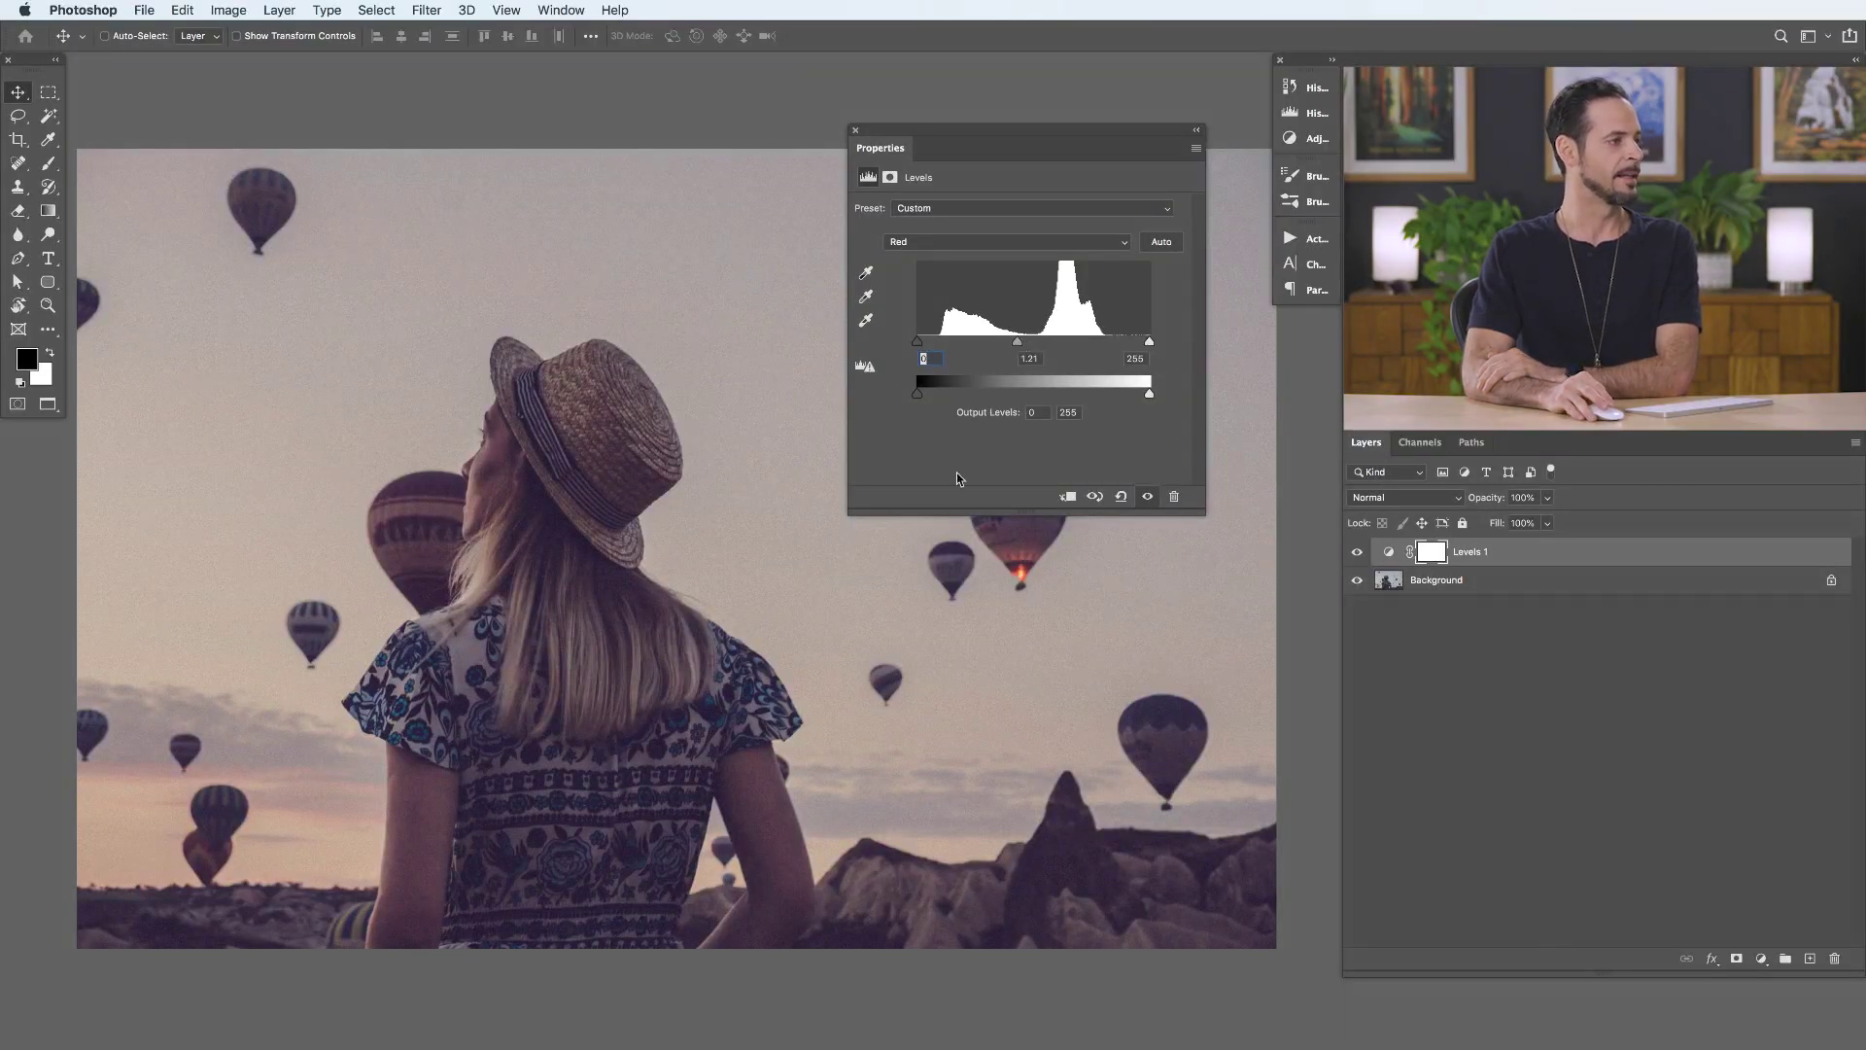
left_click_drag(880, 148, 1296, 126)
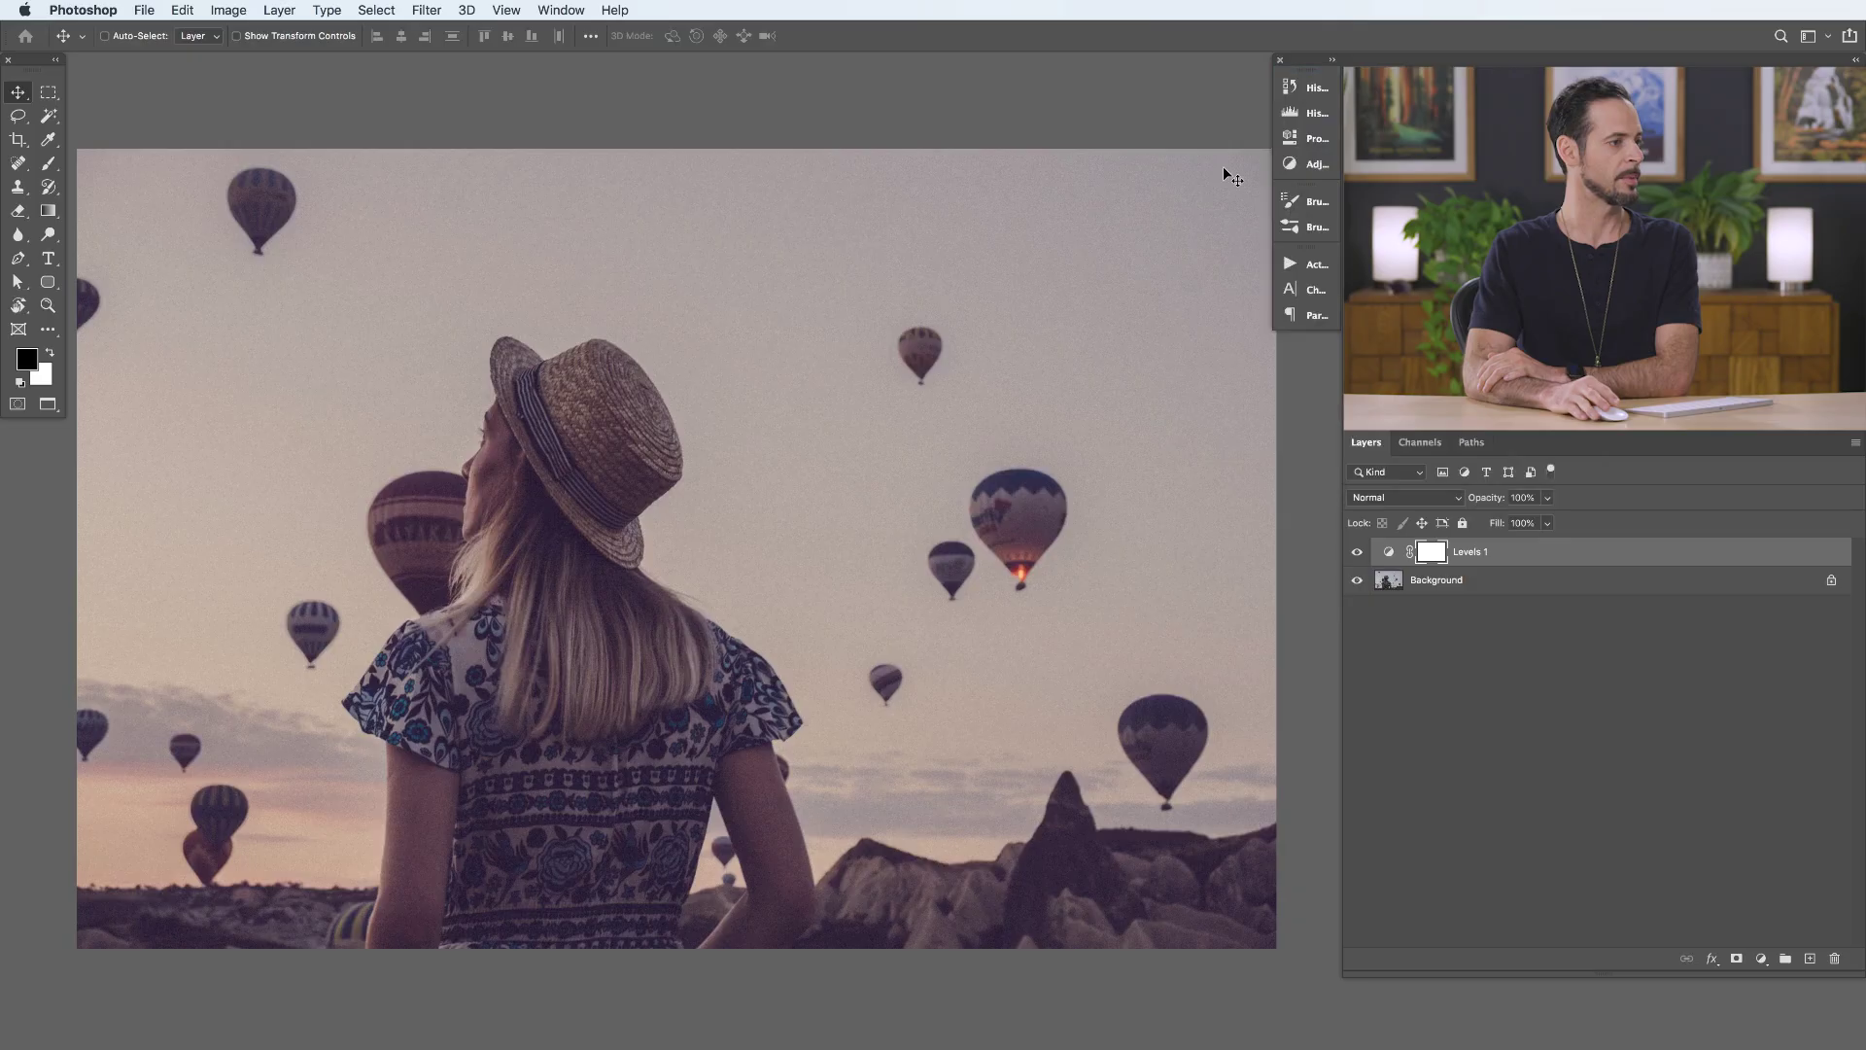
left_click(1358, 553)
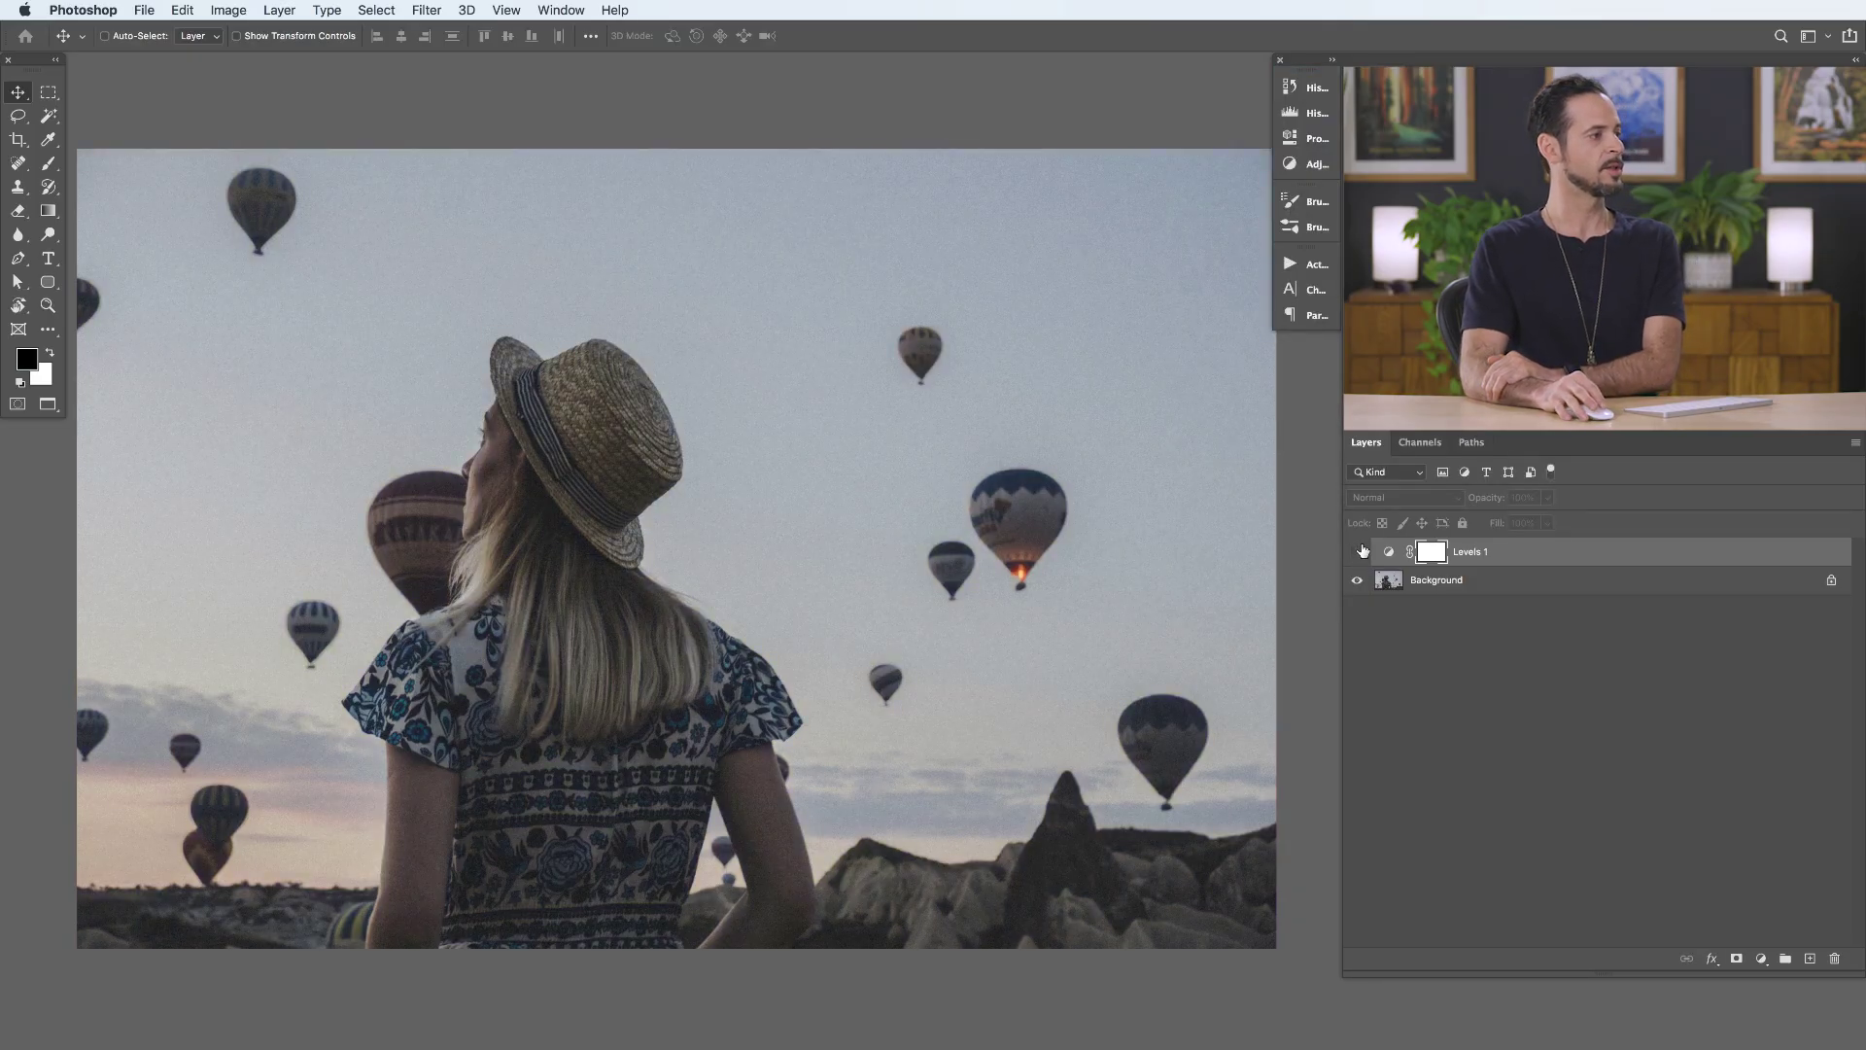
left_click(1360, 552)
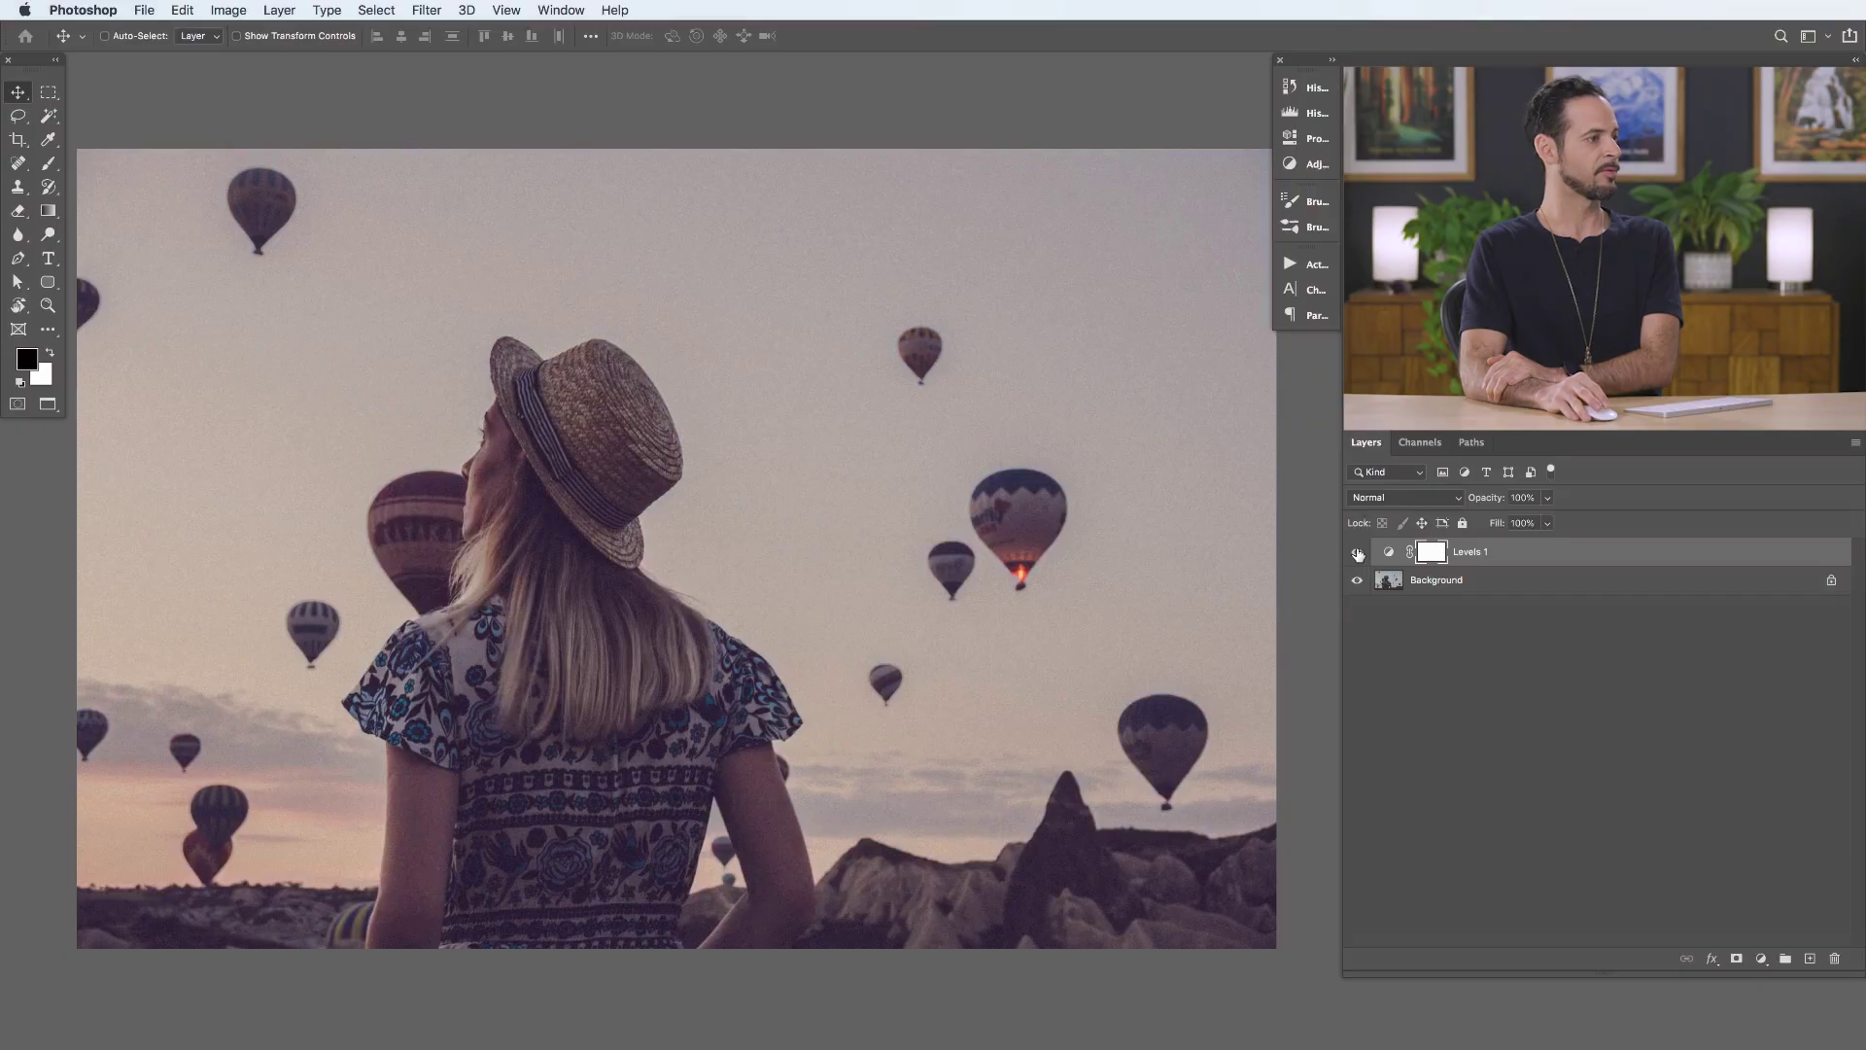
left_click(1358, 553)
left_click(1358, 553)
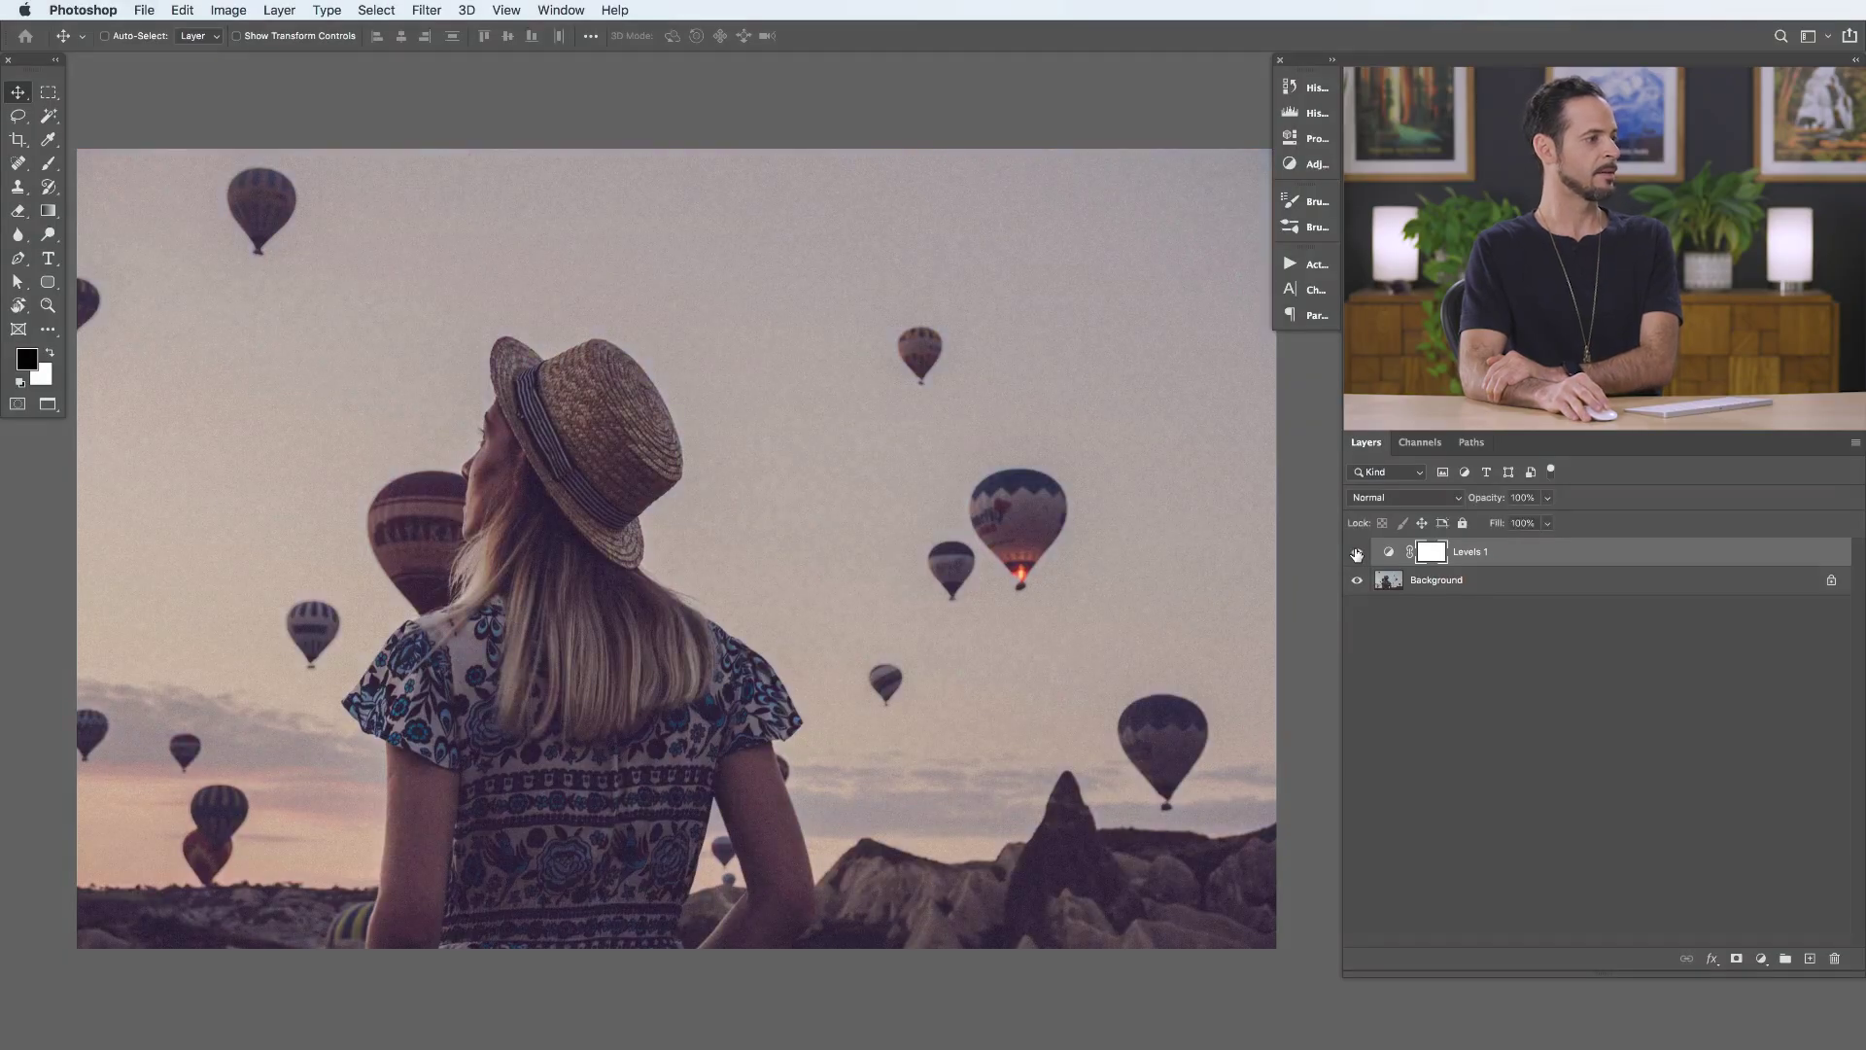
left_click(1358, 553)
left_click(1358, 554)
left_click(1358, 553)
left_click(1358, 553)
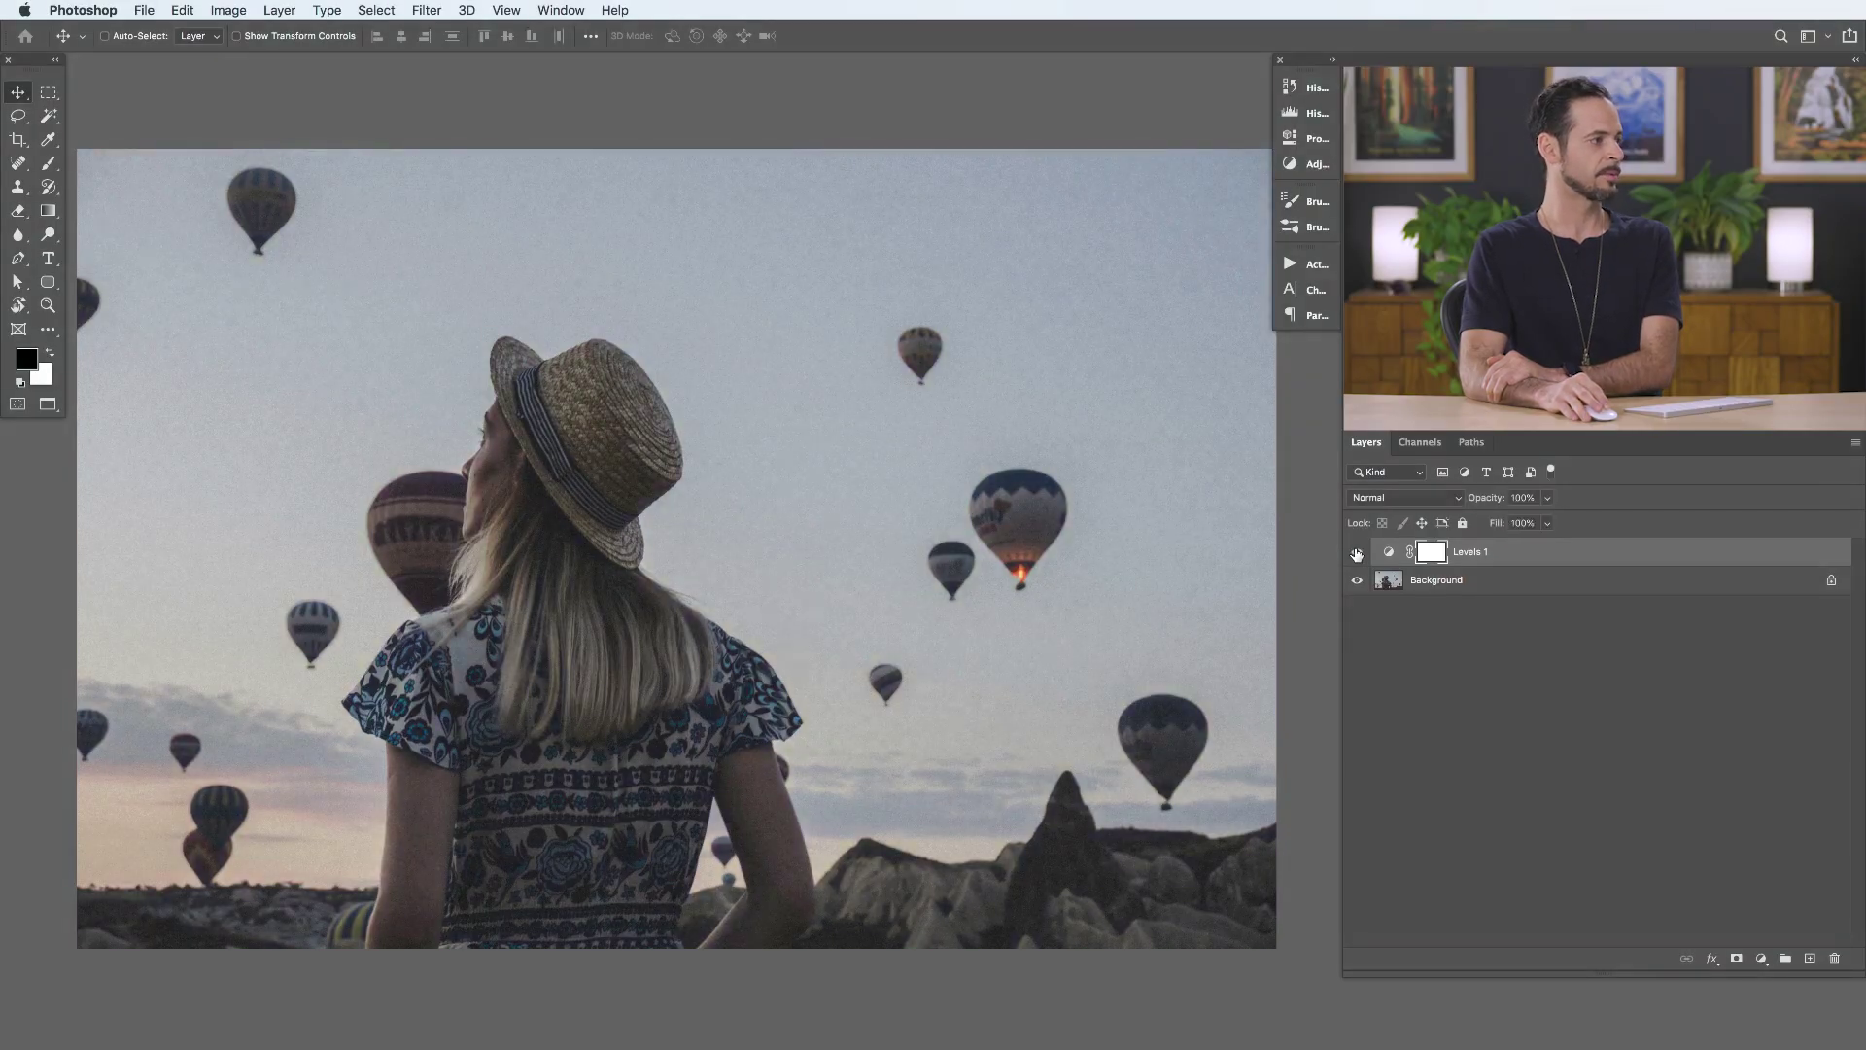
left_click(1358, 554)
left_click(1358, 553)
left_click(1358, 553)
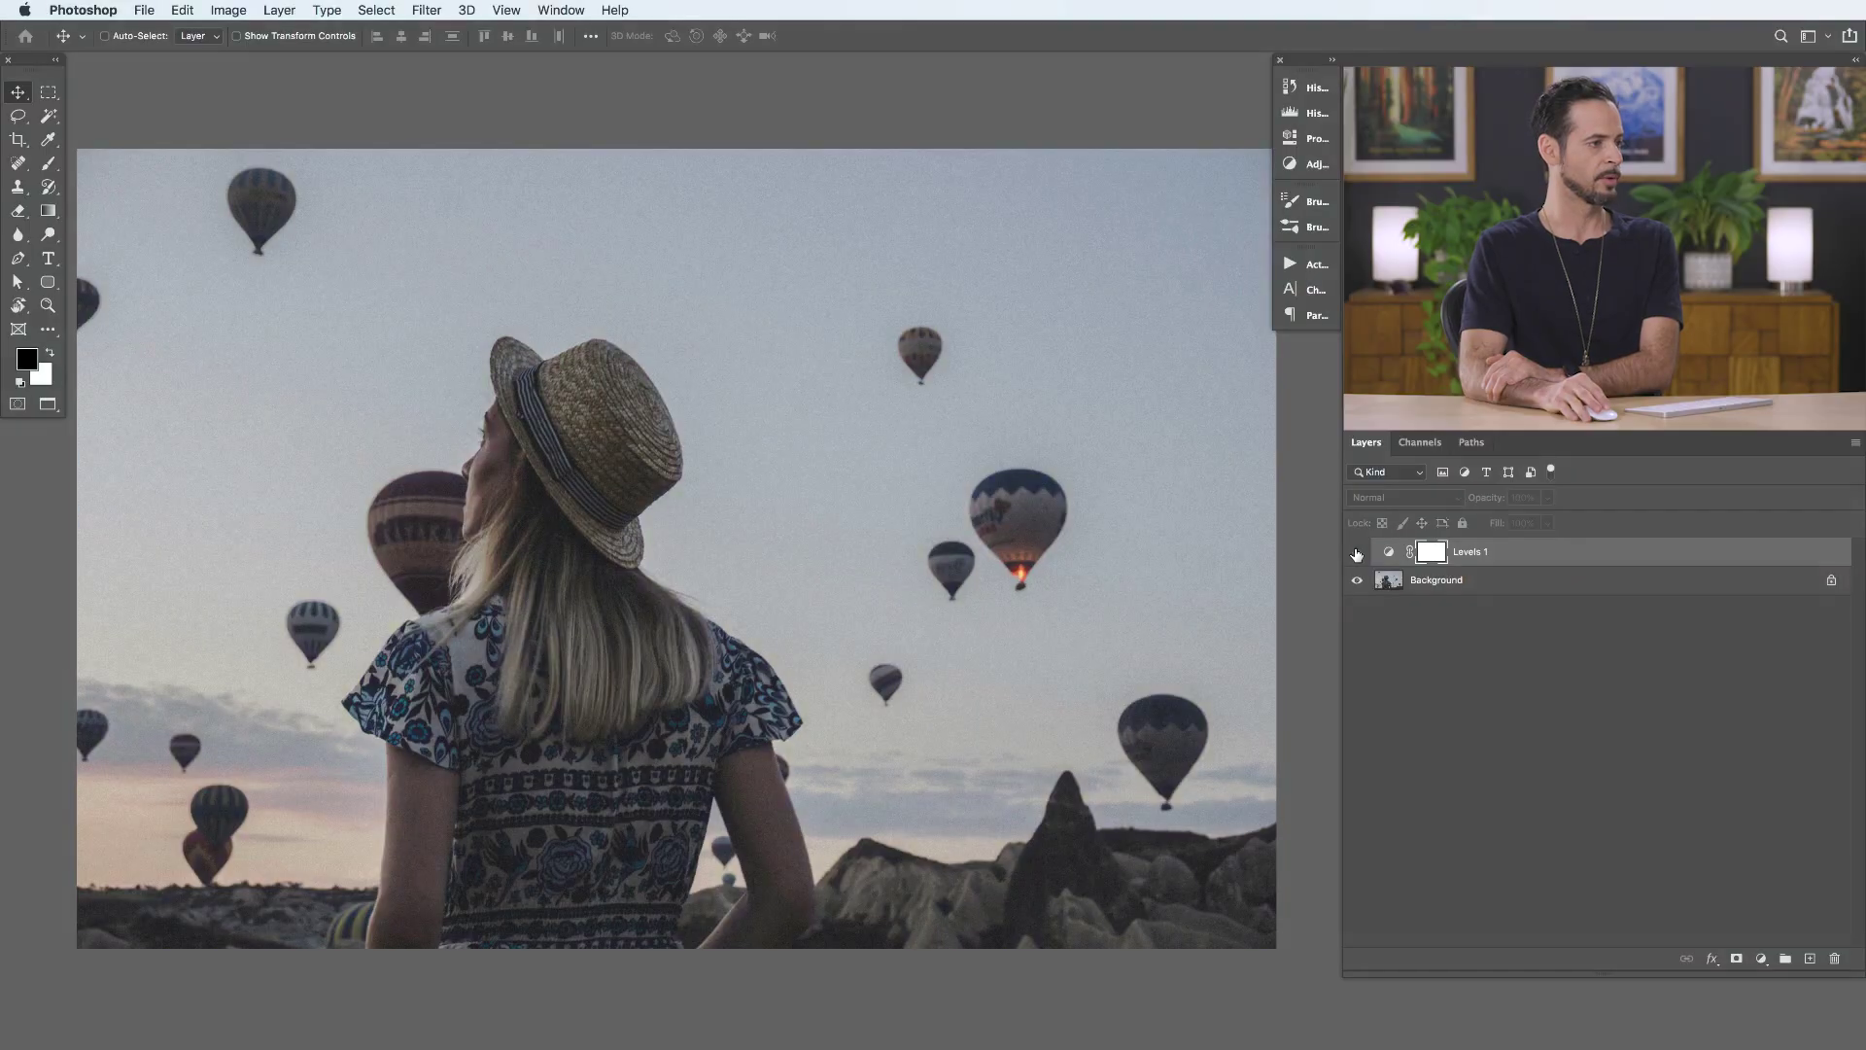
left_click(1358, 554)
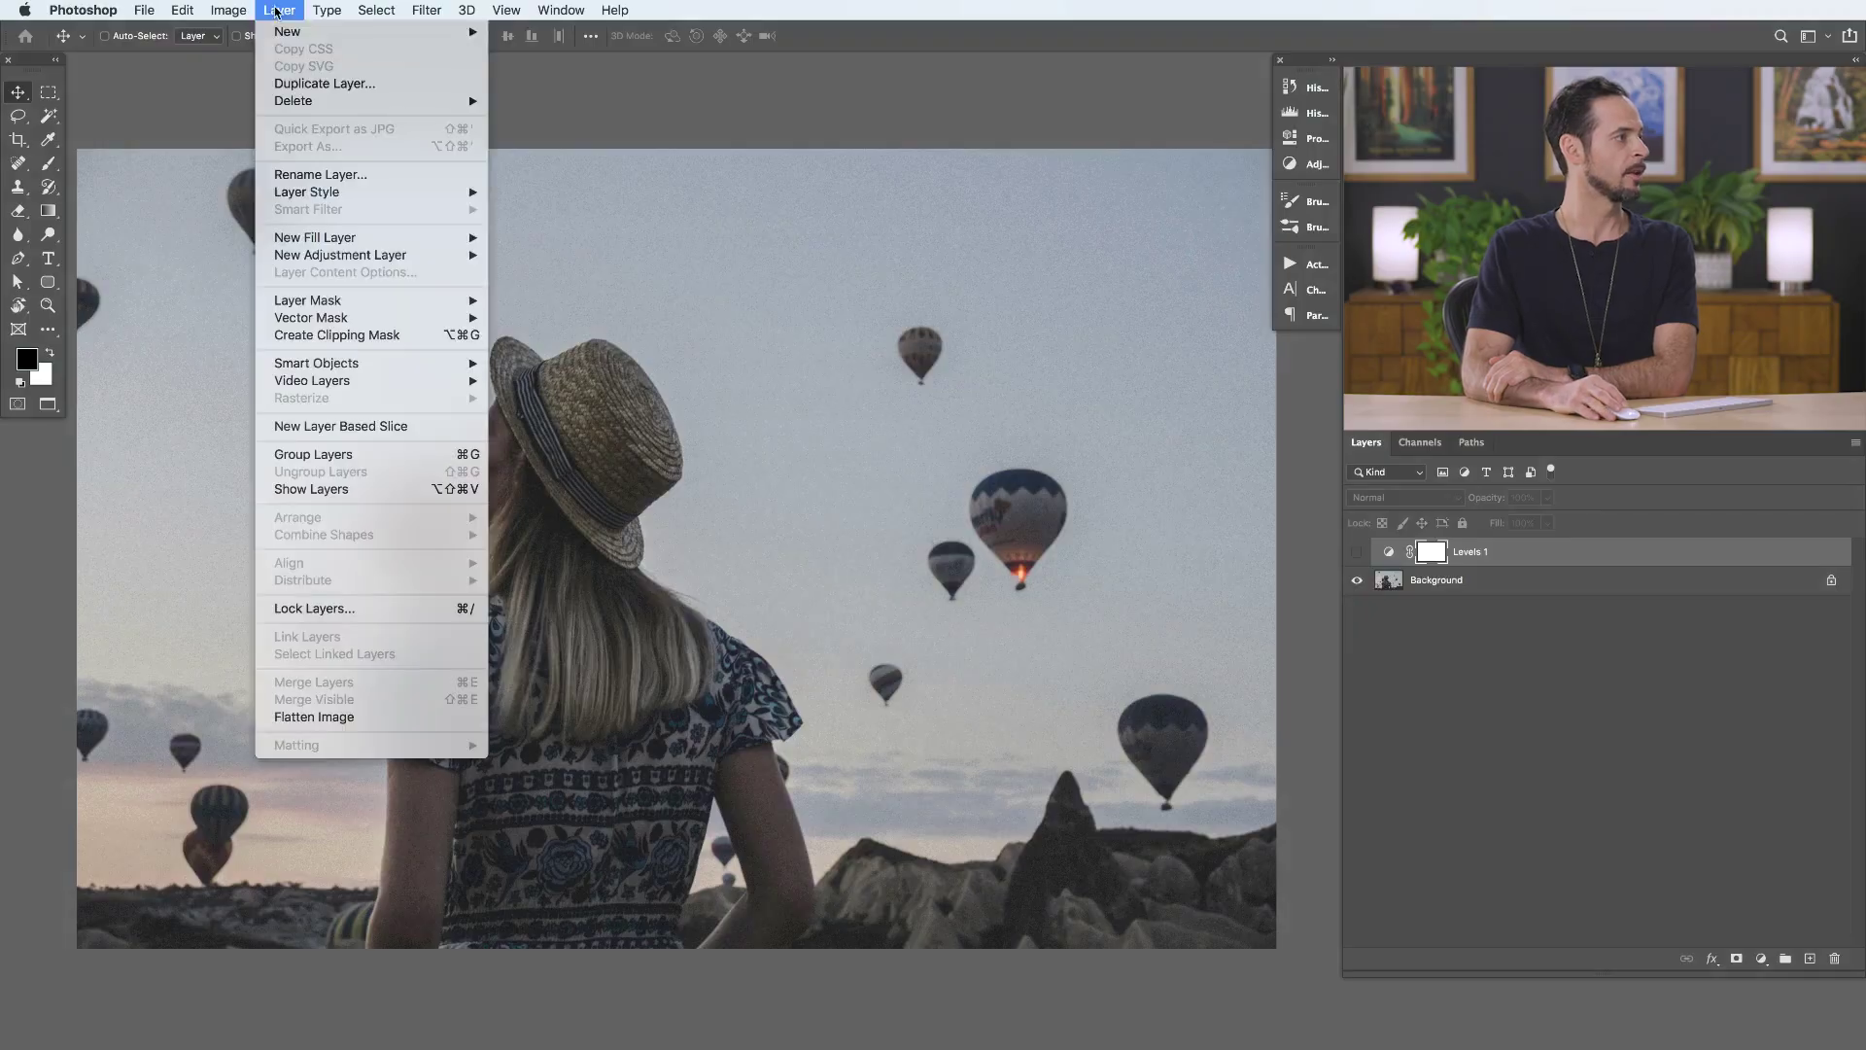
Step: Add a new default Levels 2 adjustment layer above the hidden Levels 1
mouse_move(334, 255)
left_click(522, 275)
left_click(1090, 477)
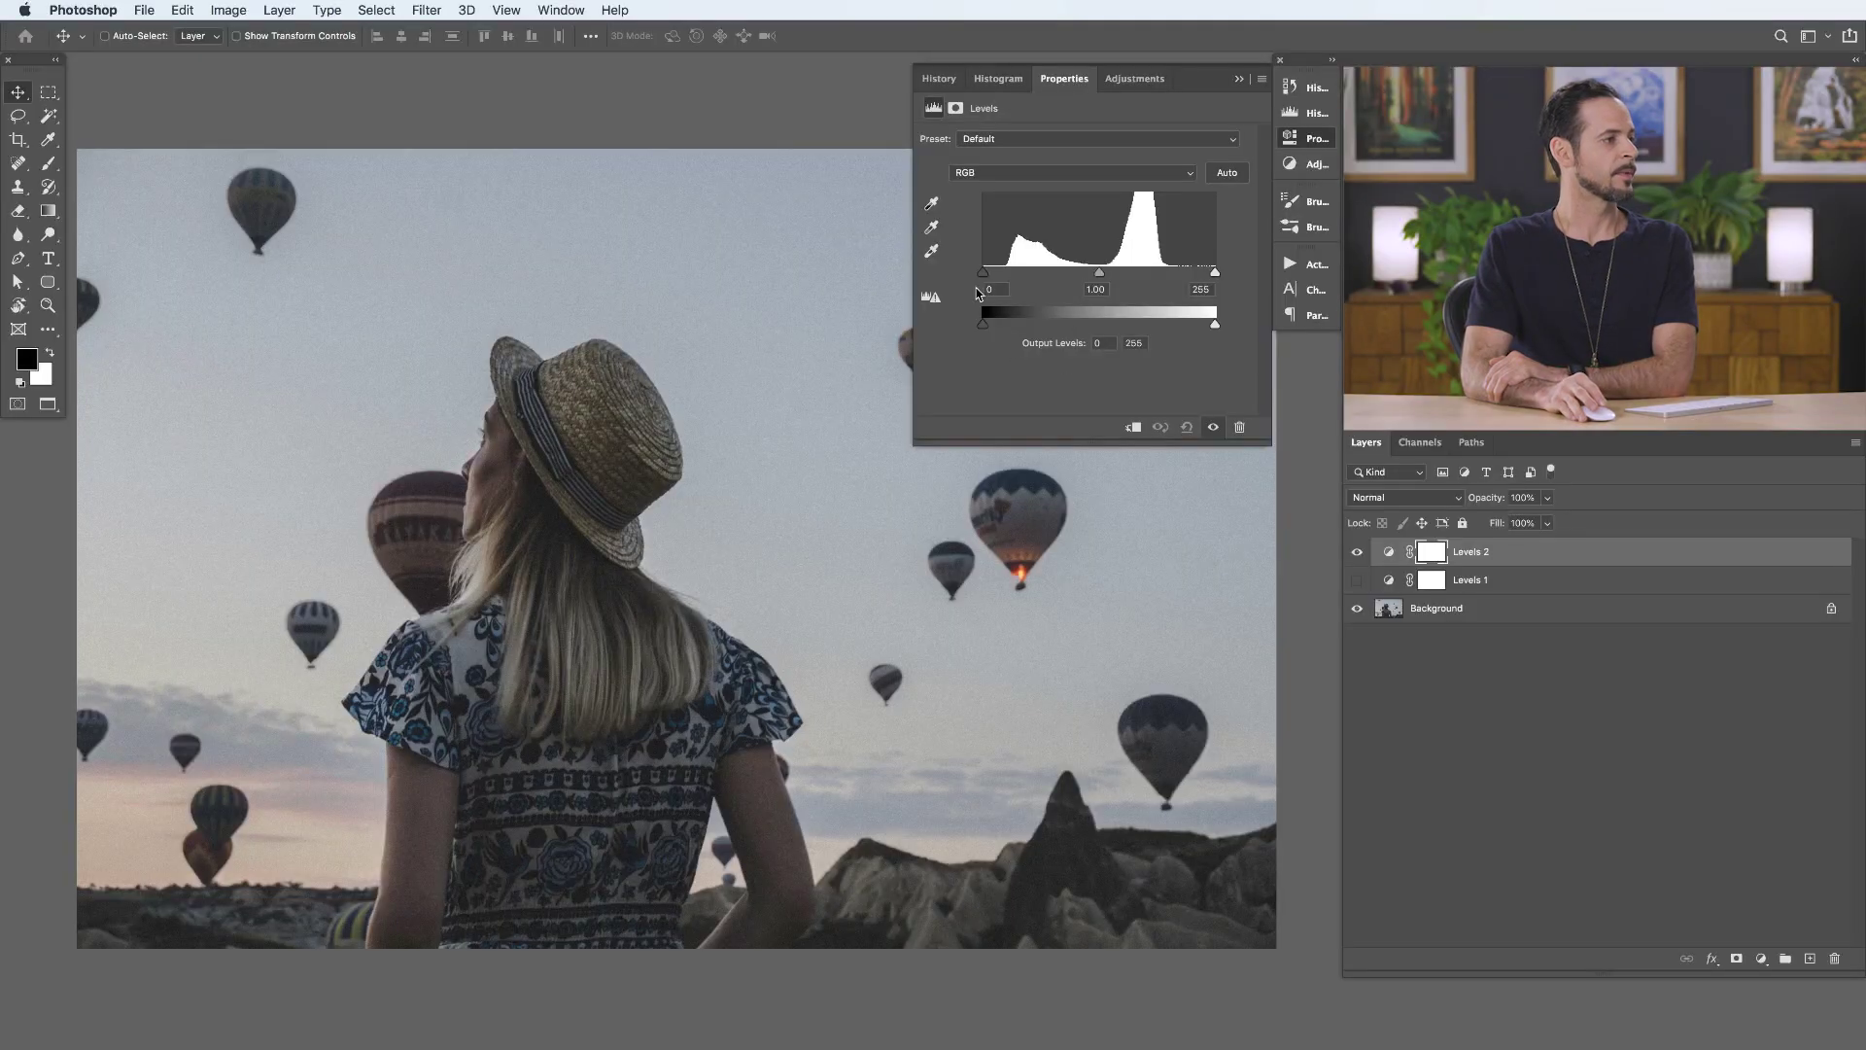
left_click(1001, 172)
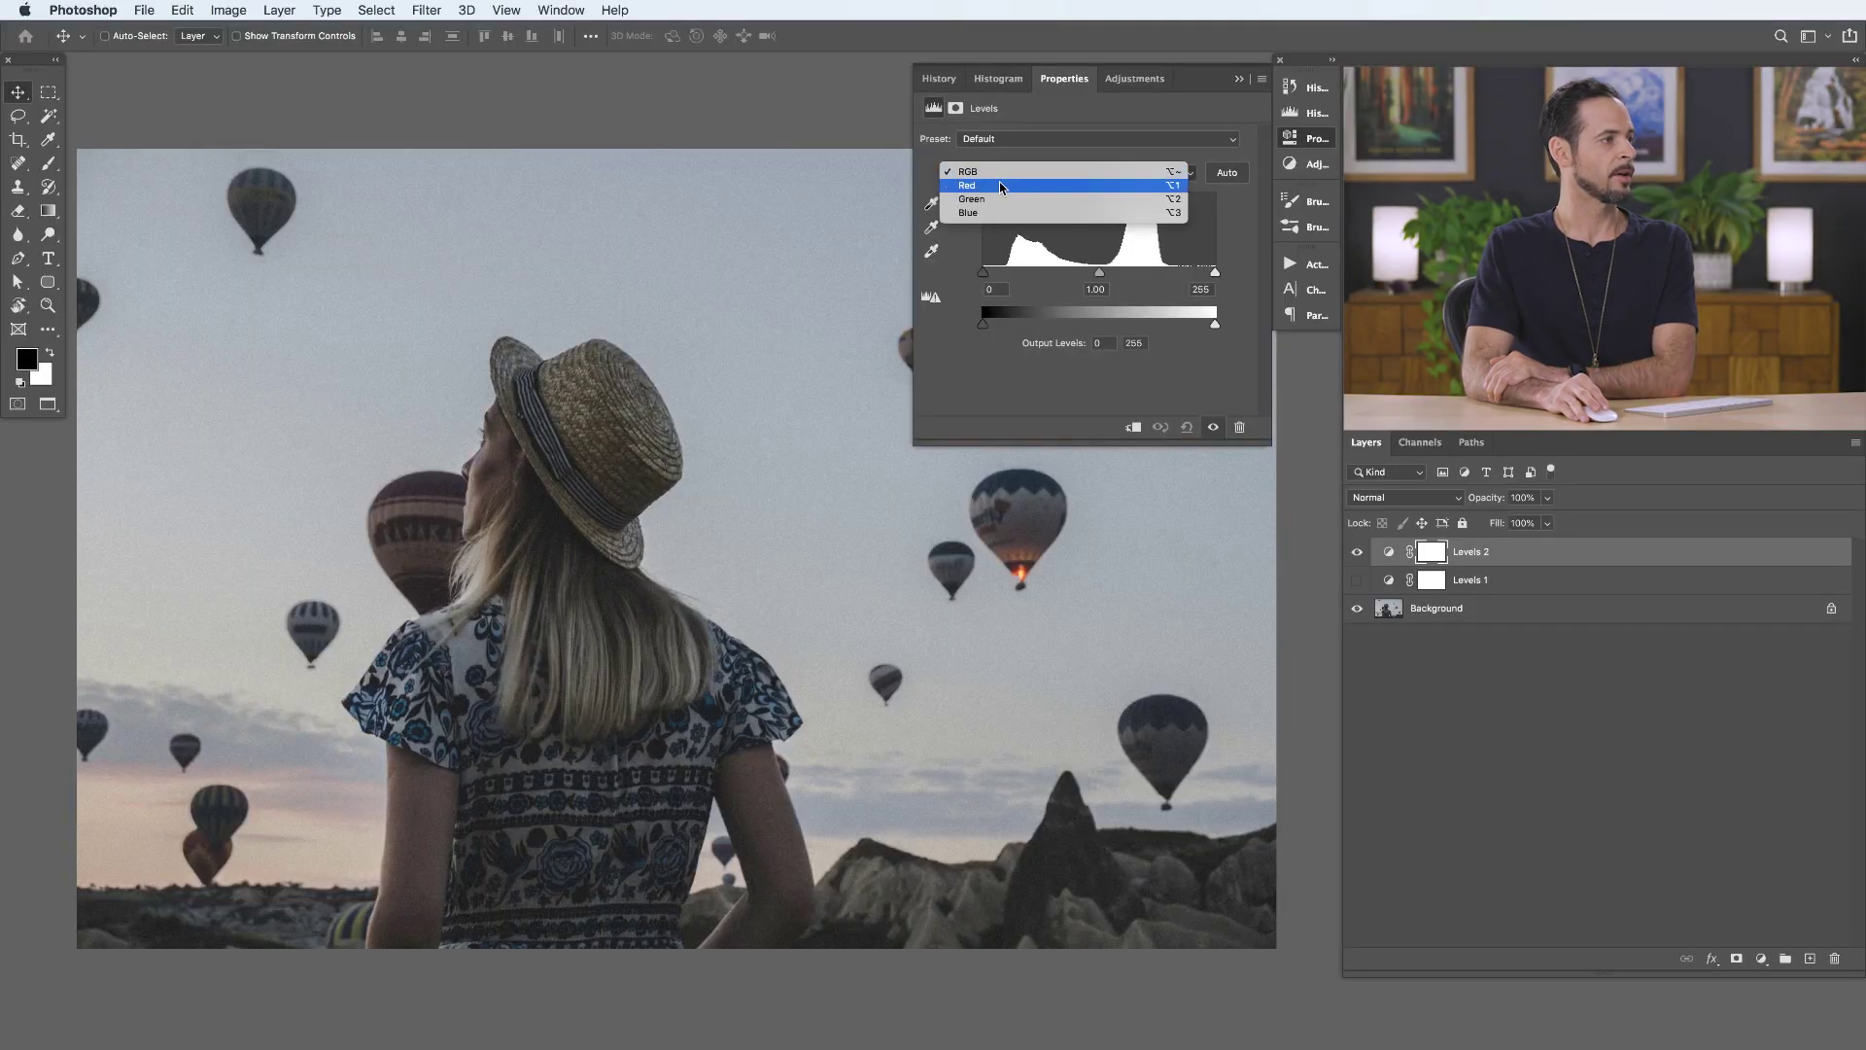
Step: Lift the Red shadows, lower the Red highlight output, and drop Blue's highlight output to 220
left_click(1001, 189)
left_click_drag(984, 325, 1019, 325)
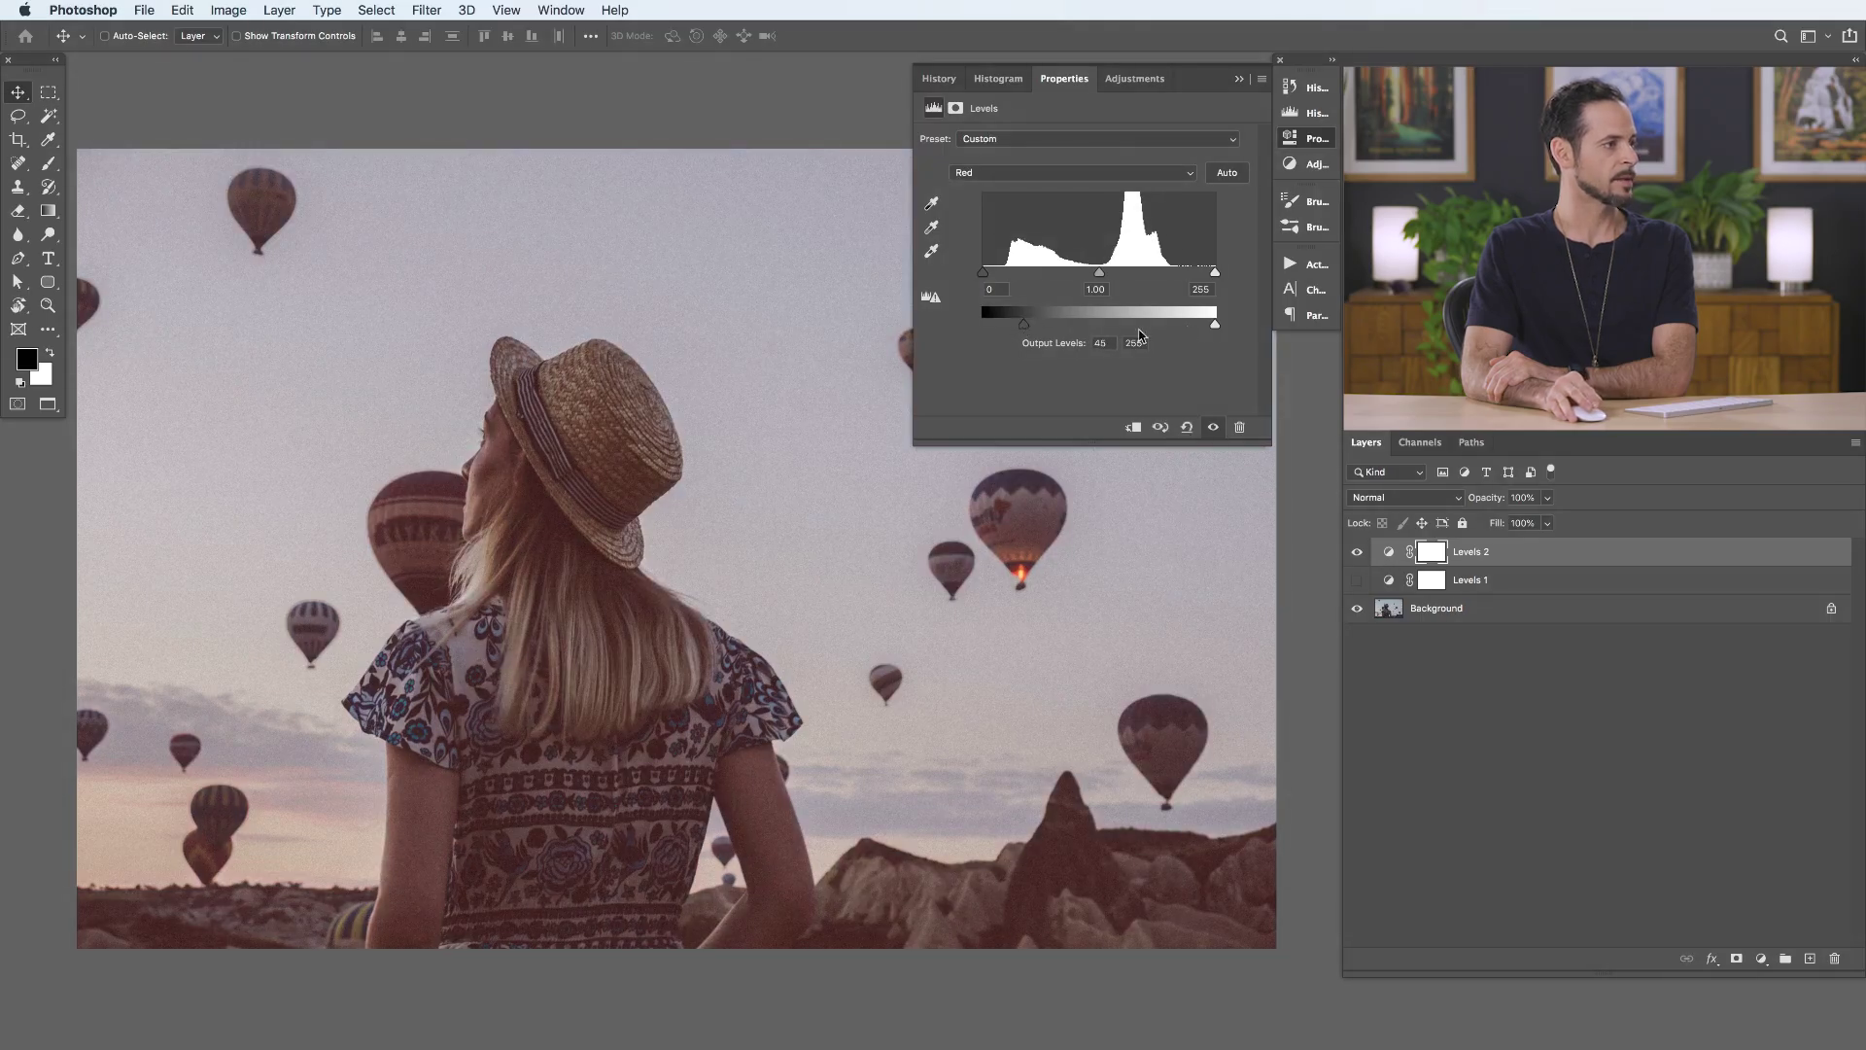
left_click_drag(1215, 325, 1203, 331)
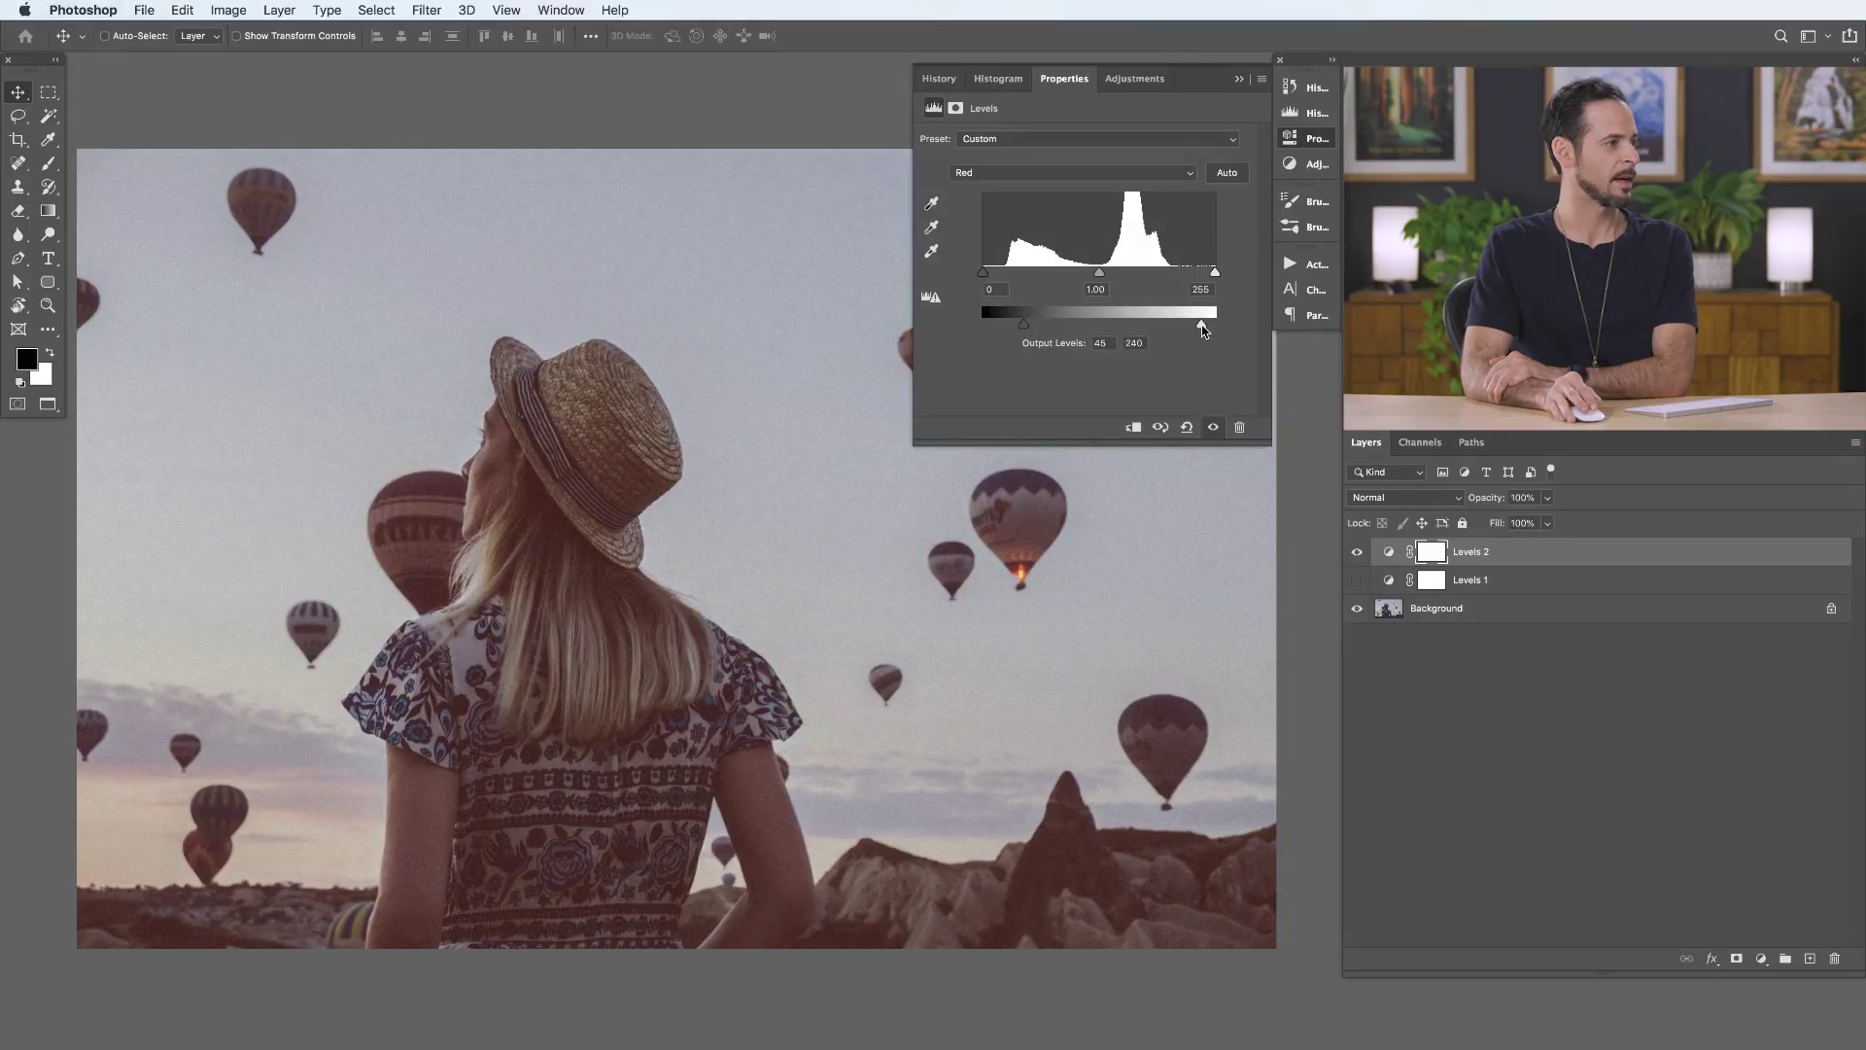
left_click(1049, 178)
left_click(1056, 215)
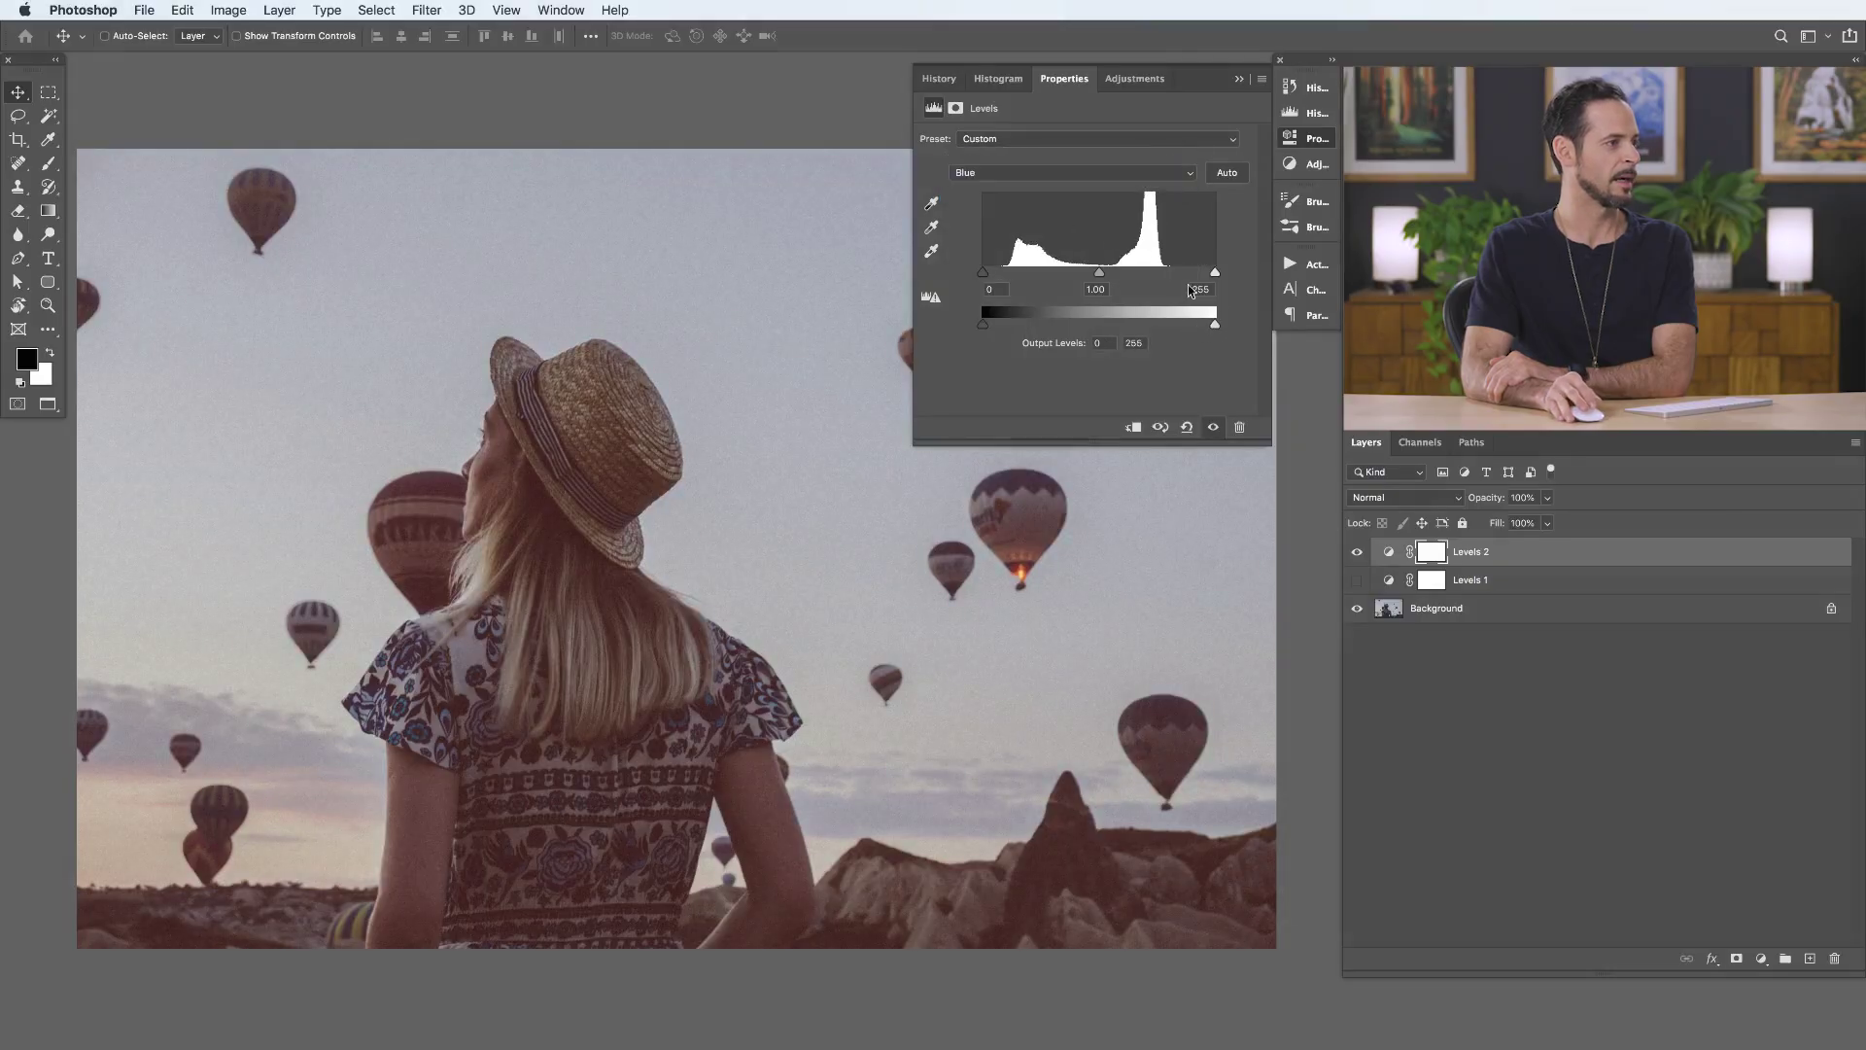
left_click_drag(1215, 324, 1203, 325)
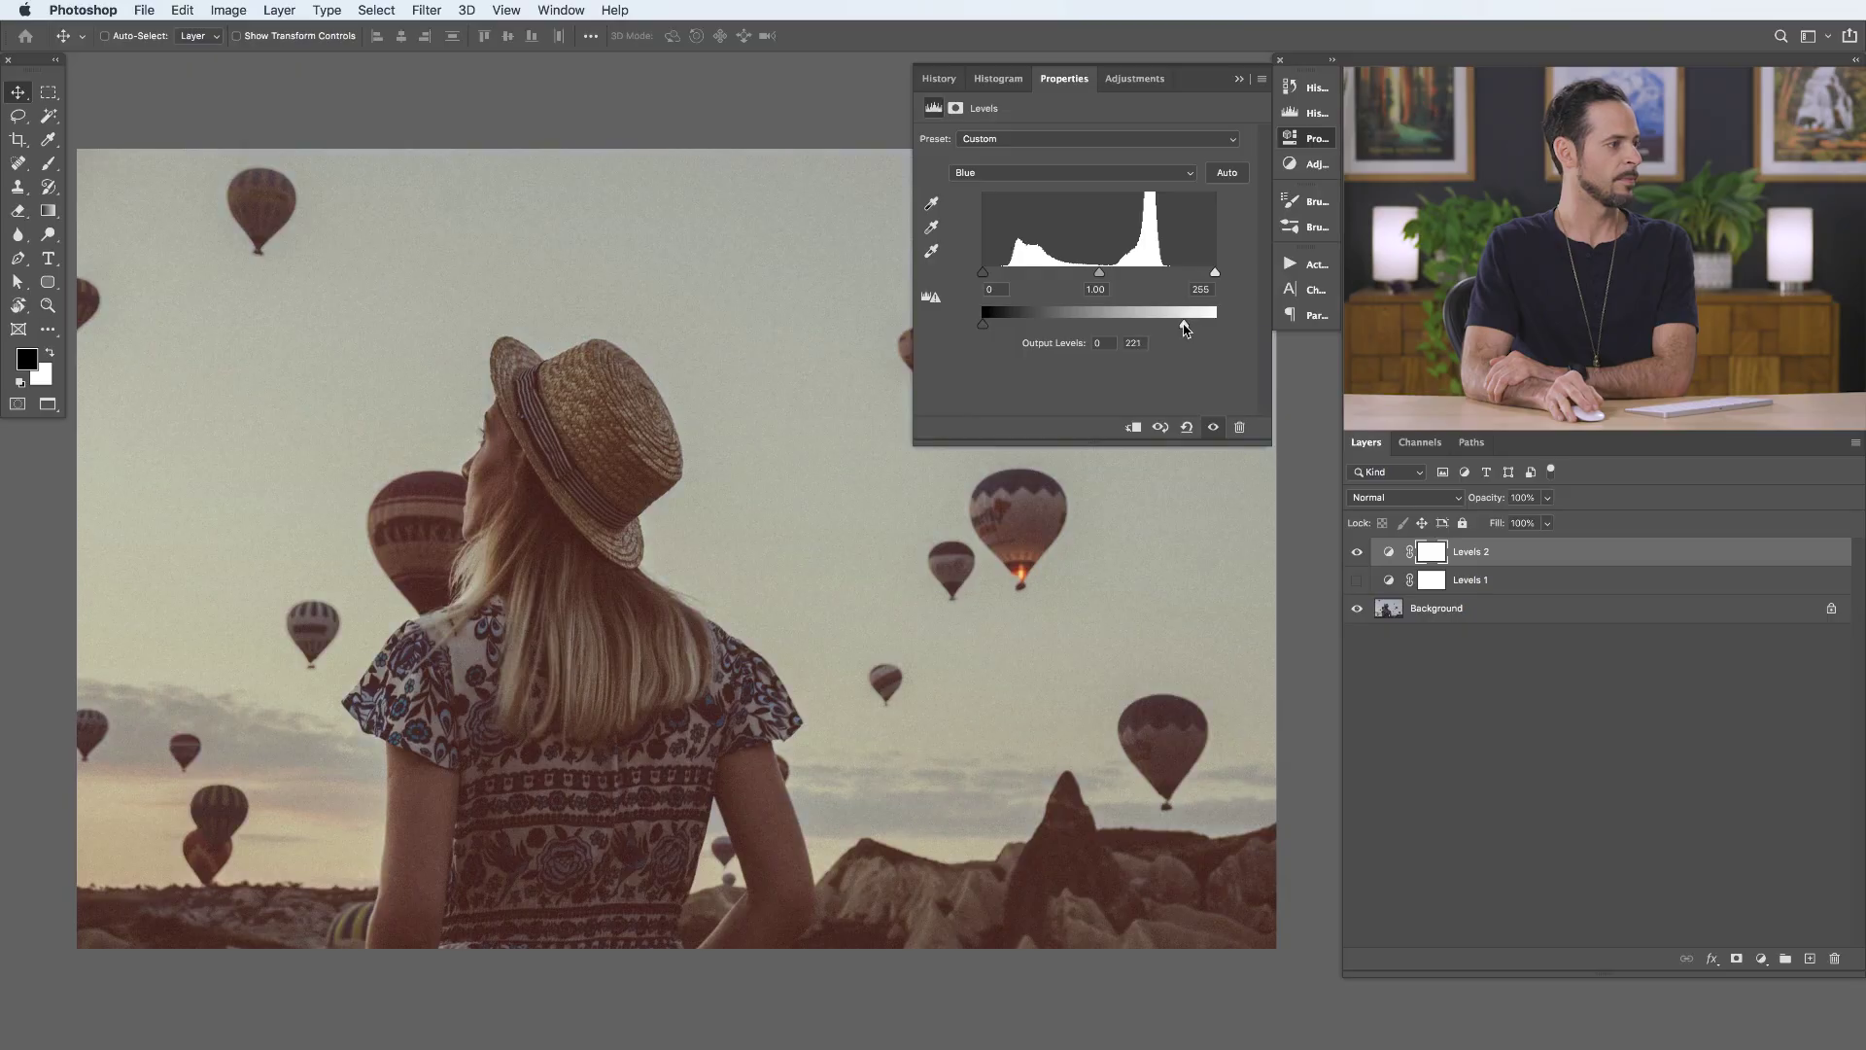
Step: Lower the Green highlight output to 232 and darken the Blue midtones to 0.88
left_click(1023, 185)
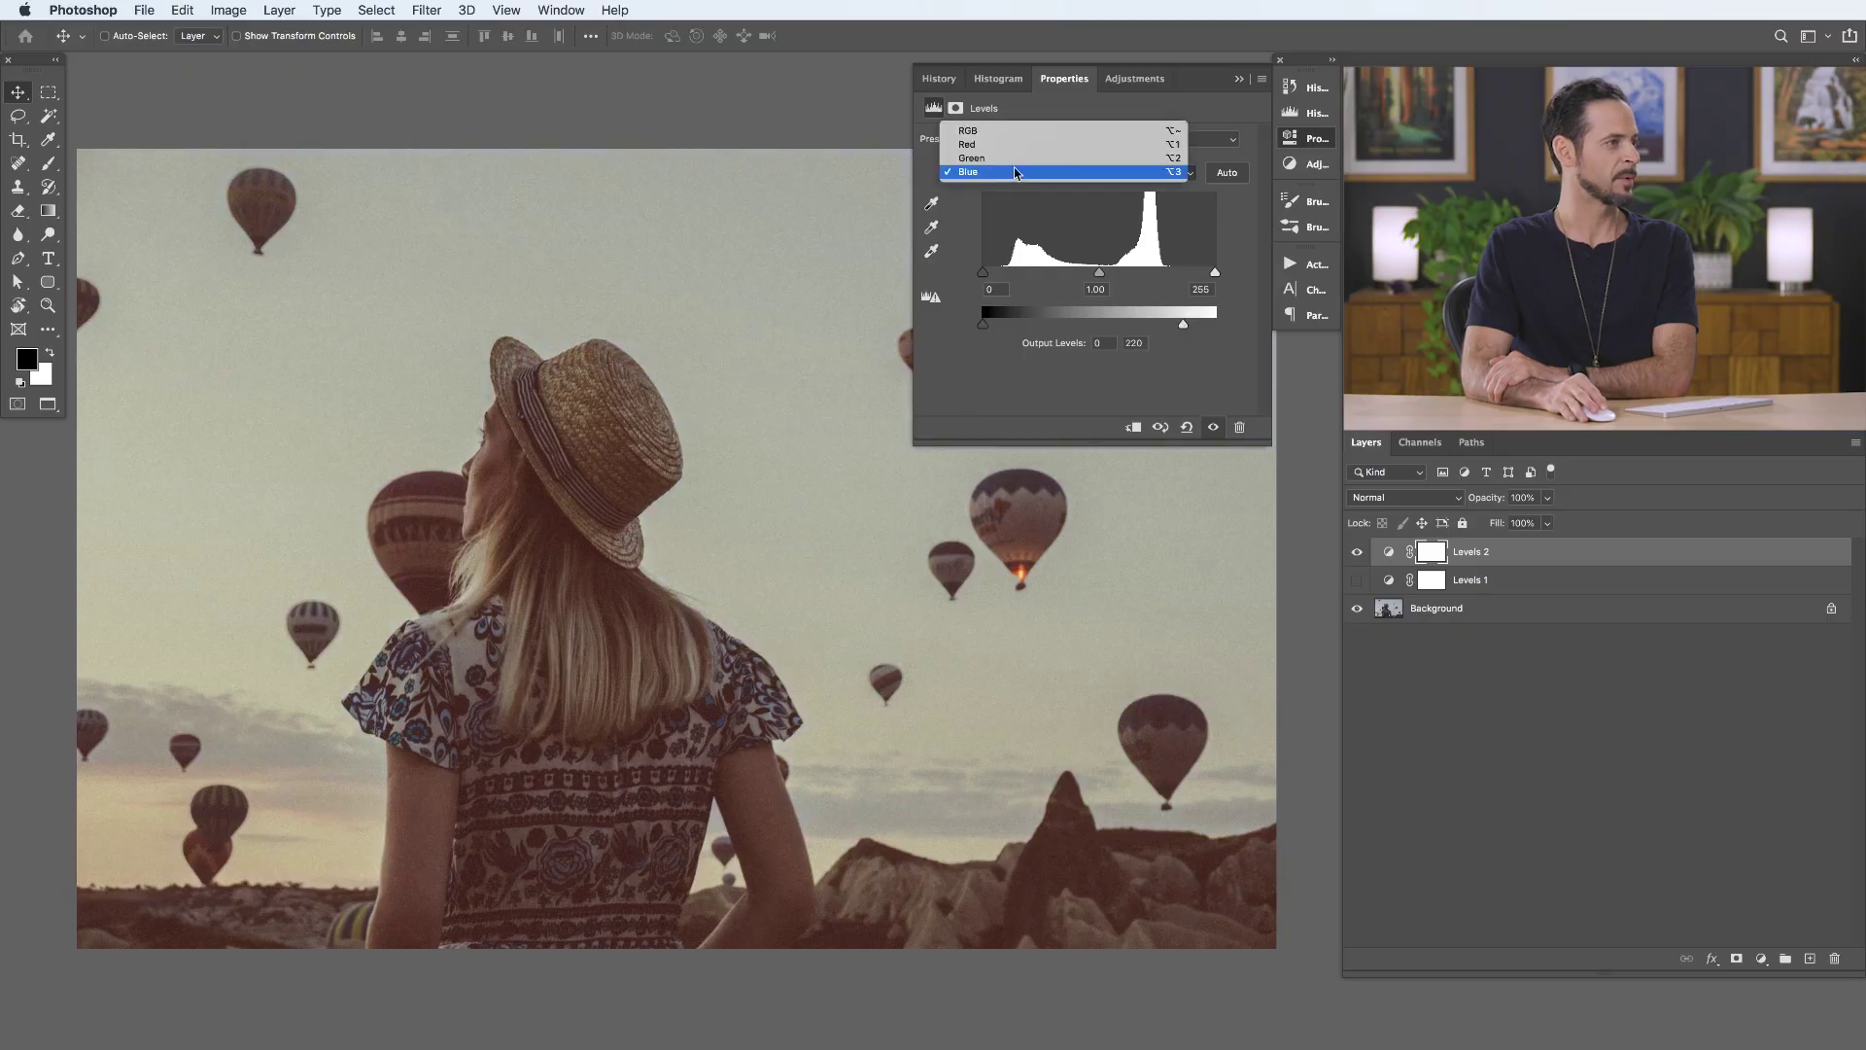
left_click(1012, 156)
left_click_drag(1216, 330, 1194, 330)
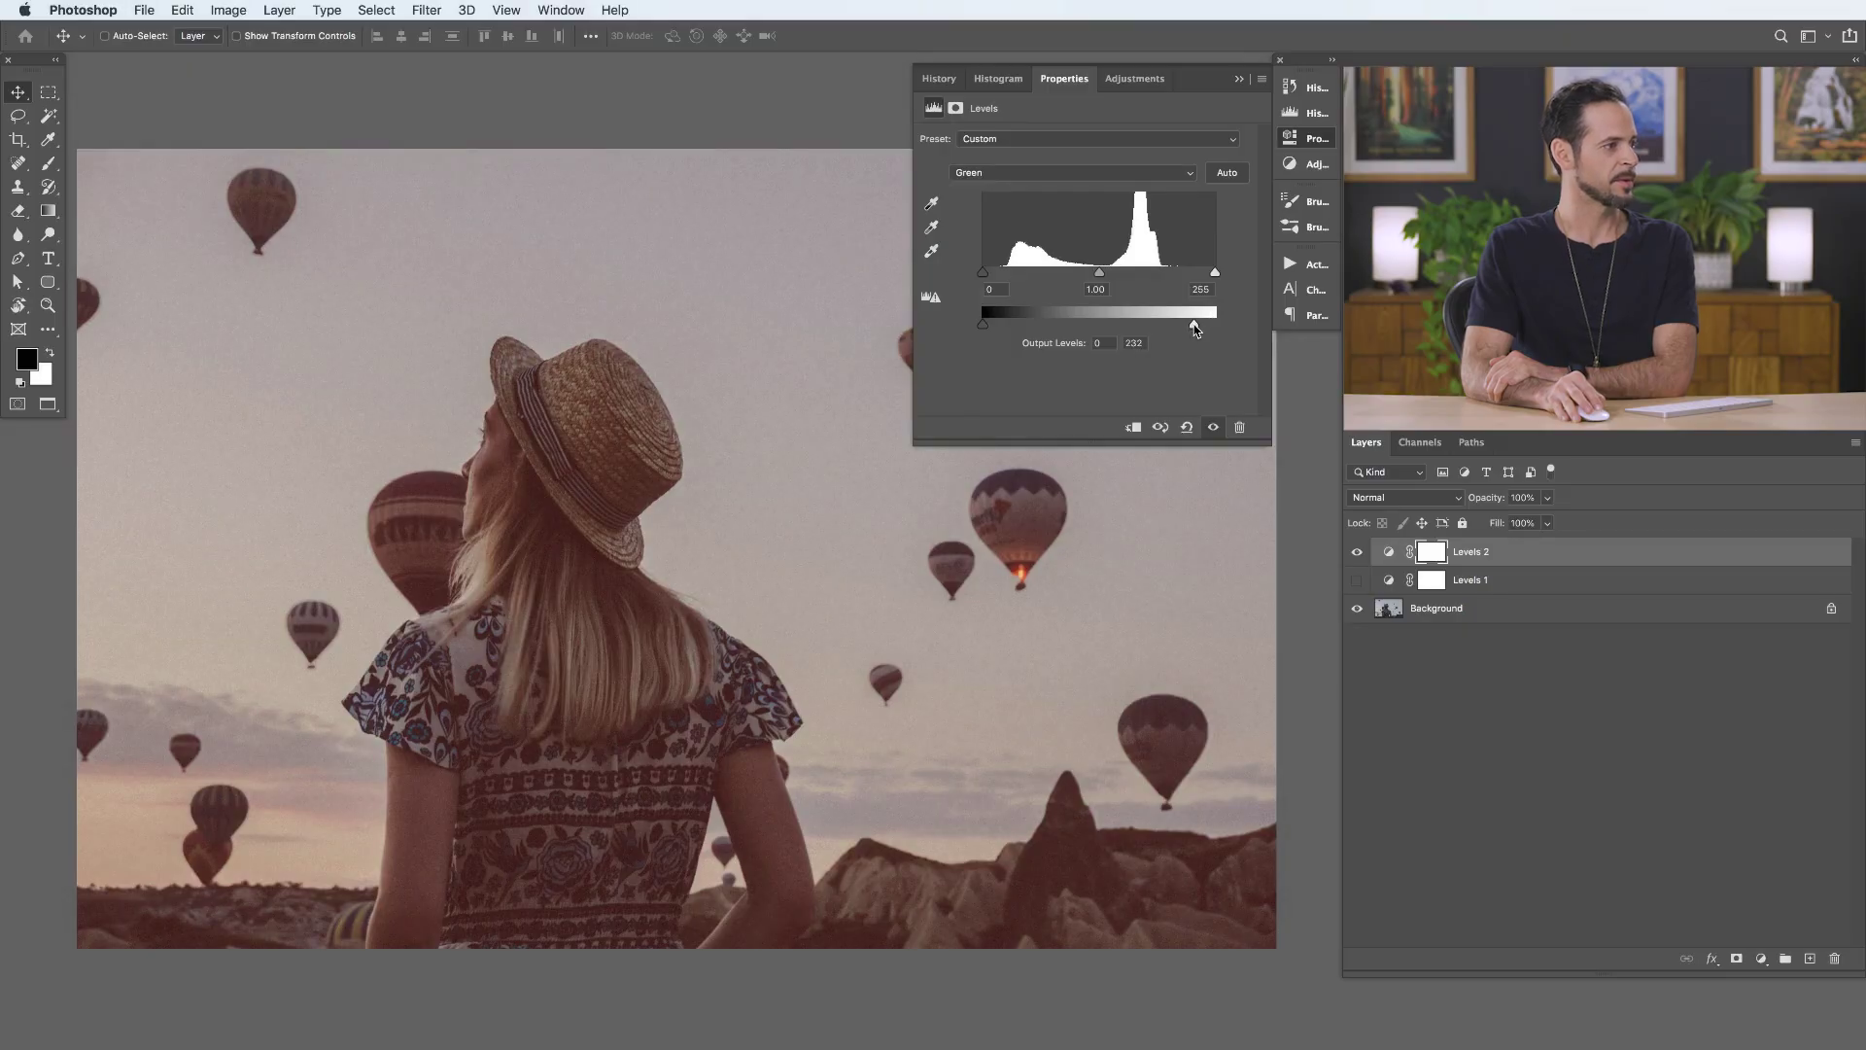
left_click(1027, 175)
left_click(1030, 190)
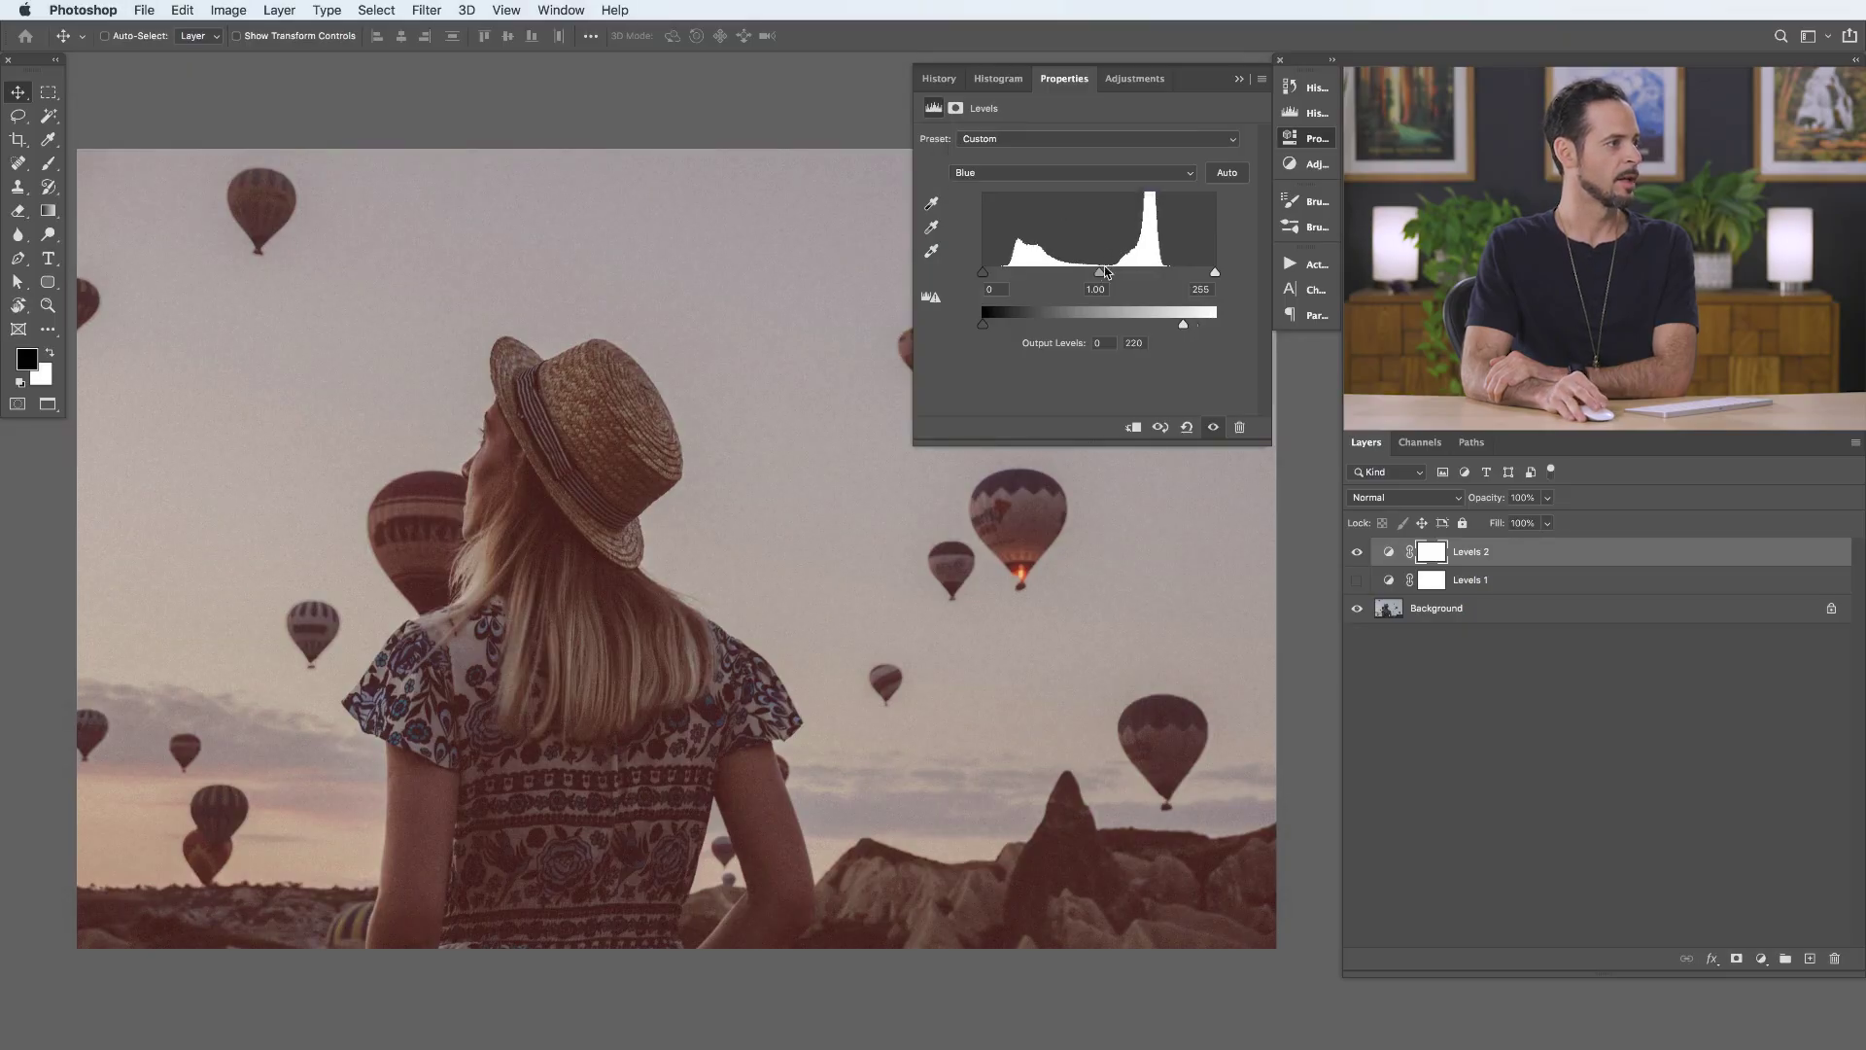
left_click_drag(1099, 272, 1112, 277)
left_click(1042, 174)
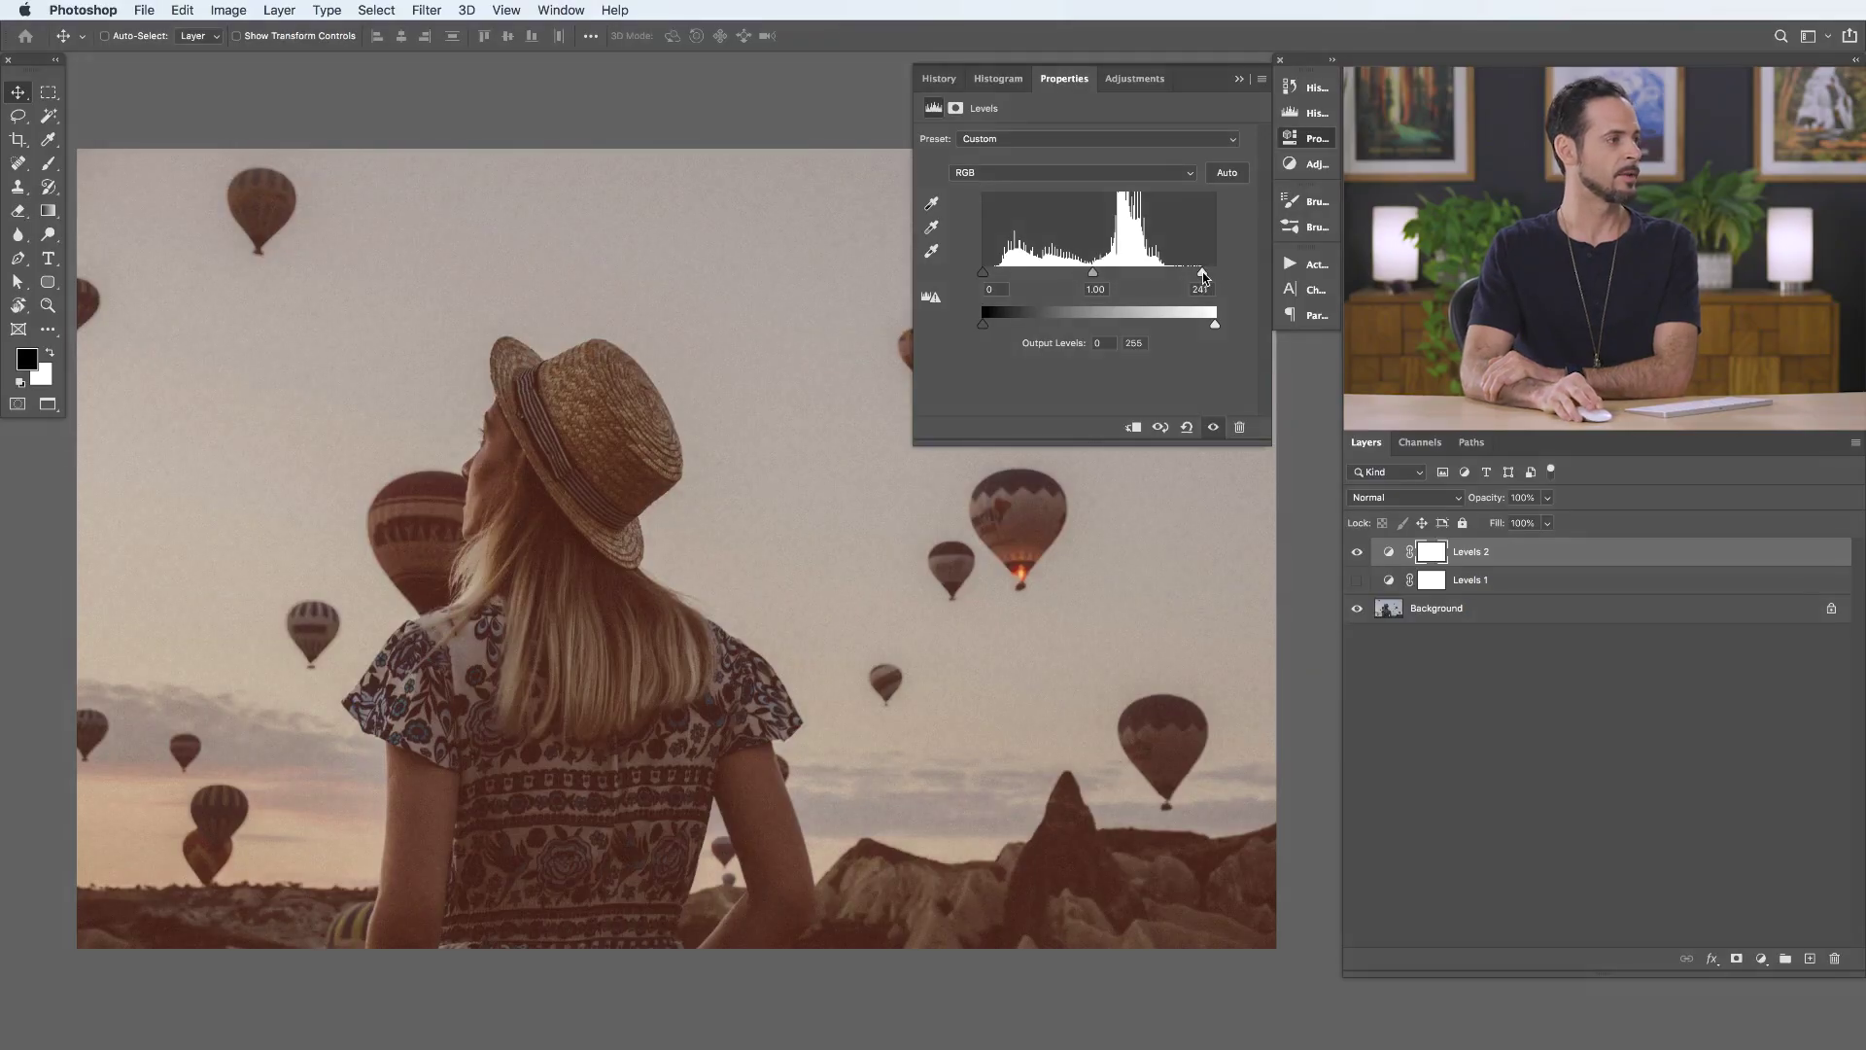
Step: Set the RGB input levels to 13 and 233, check the Green channel, then close Levels properties
left_click_drag(1203, 277, 1087, 277)
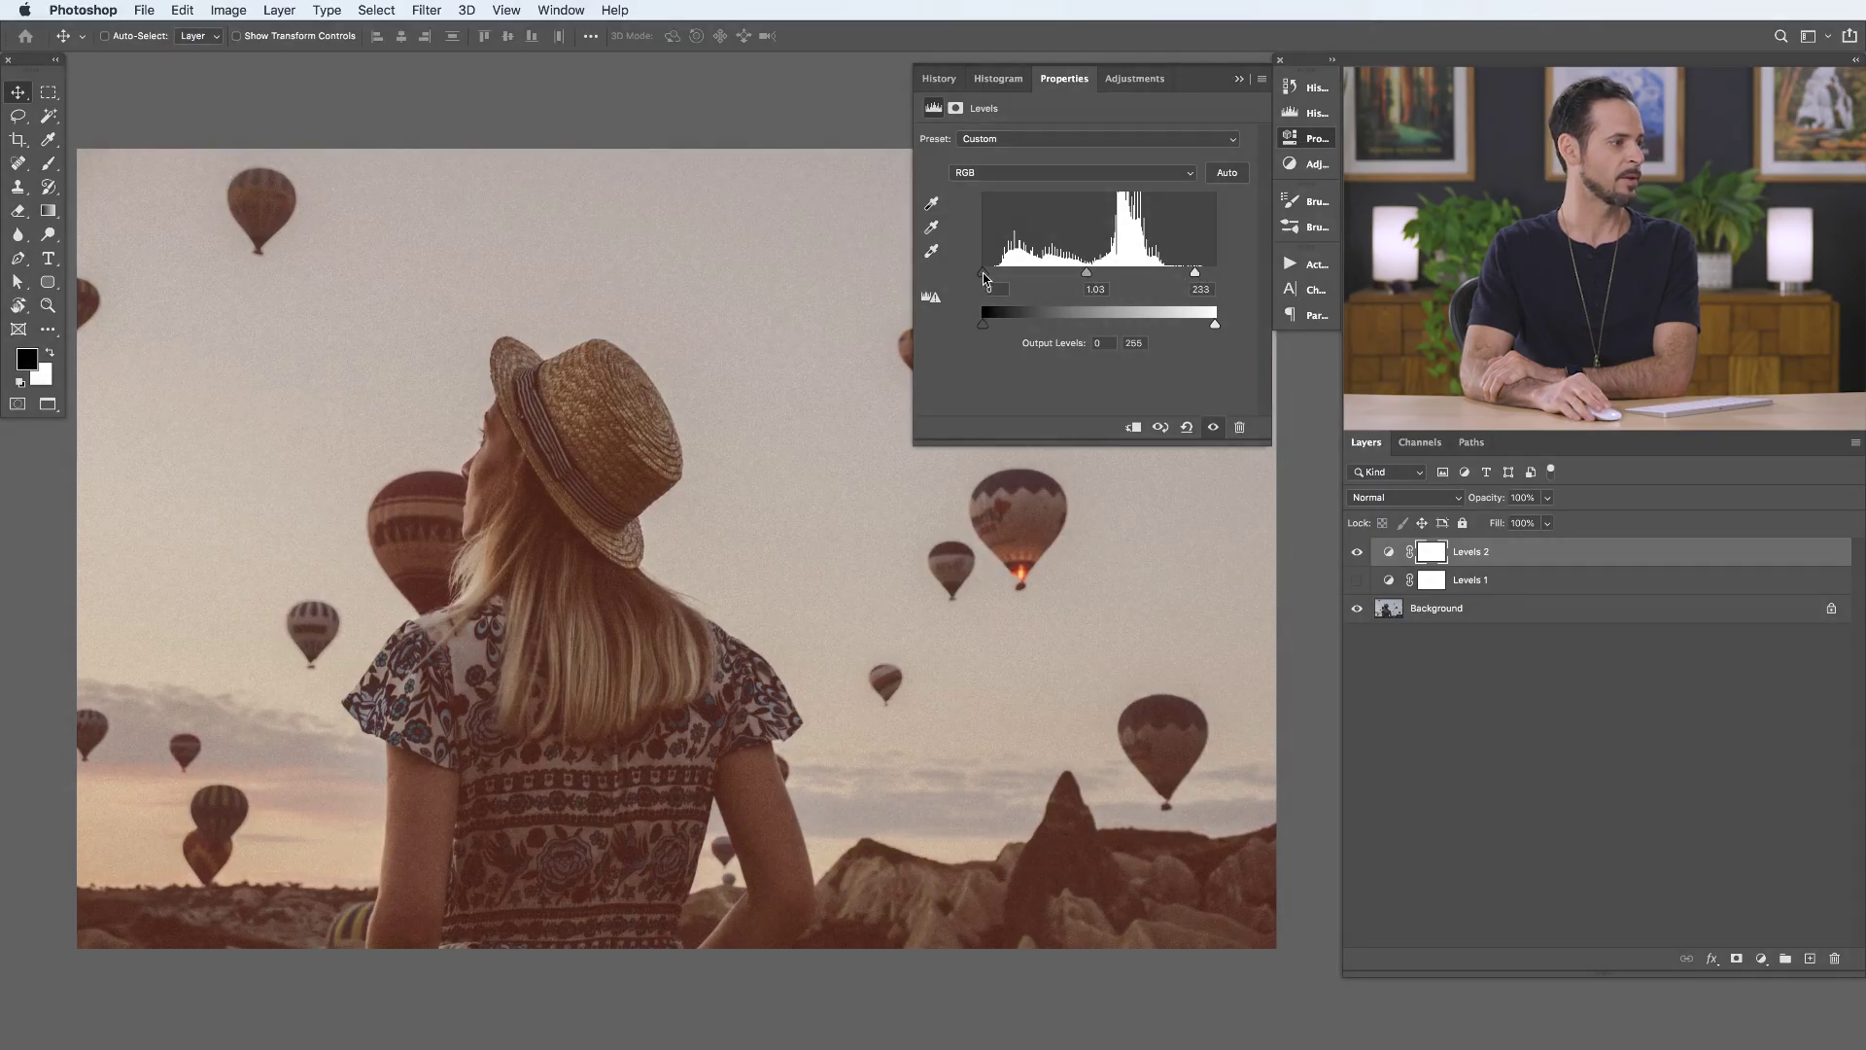
left_click_drag(992, 279, 993, 279)
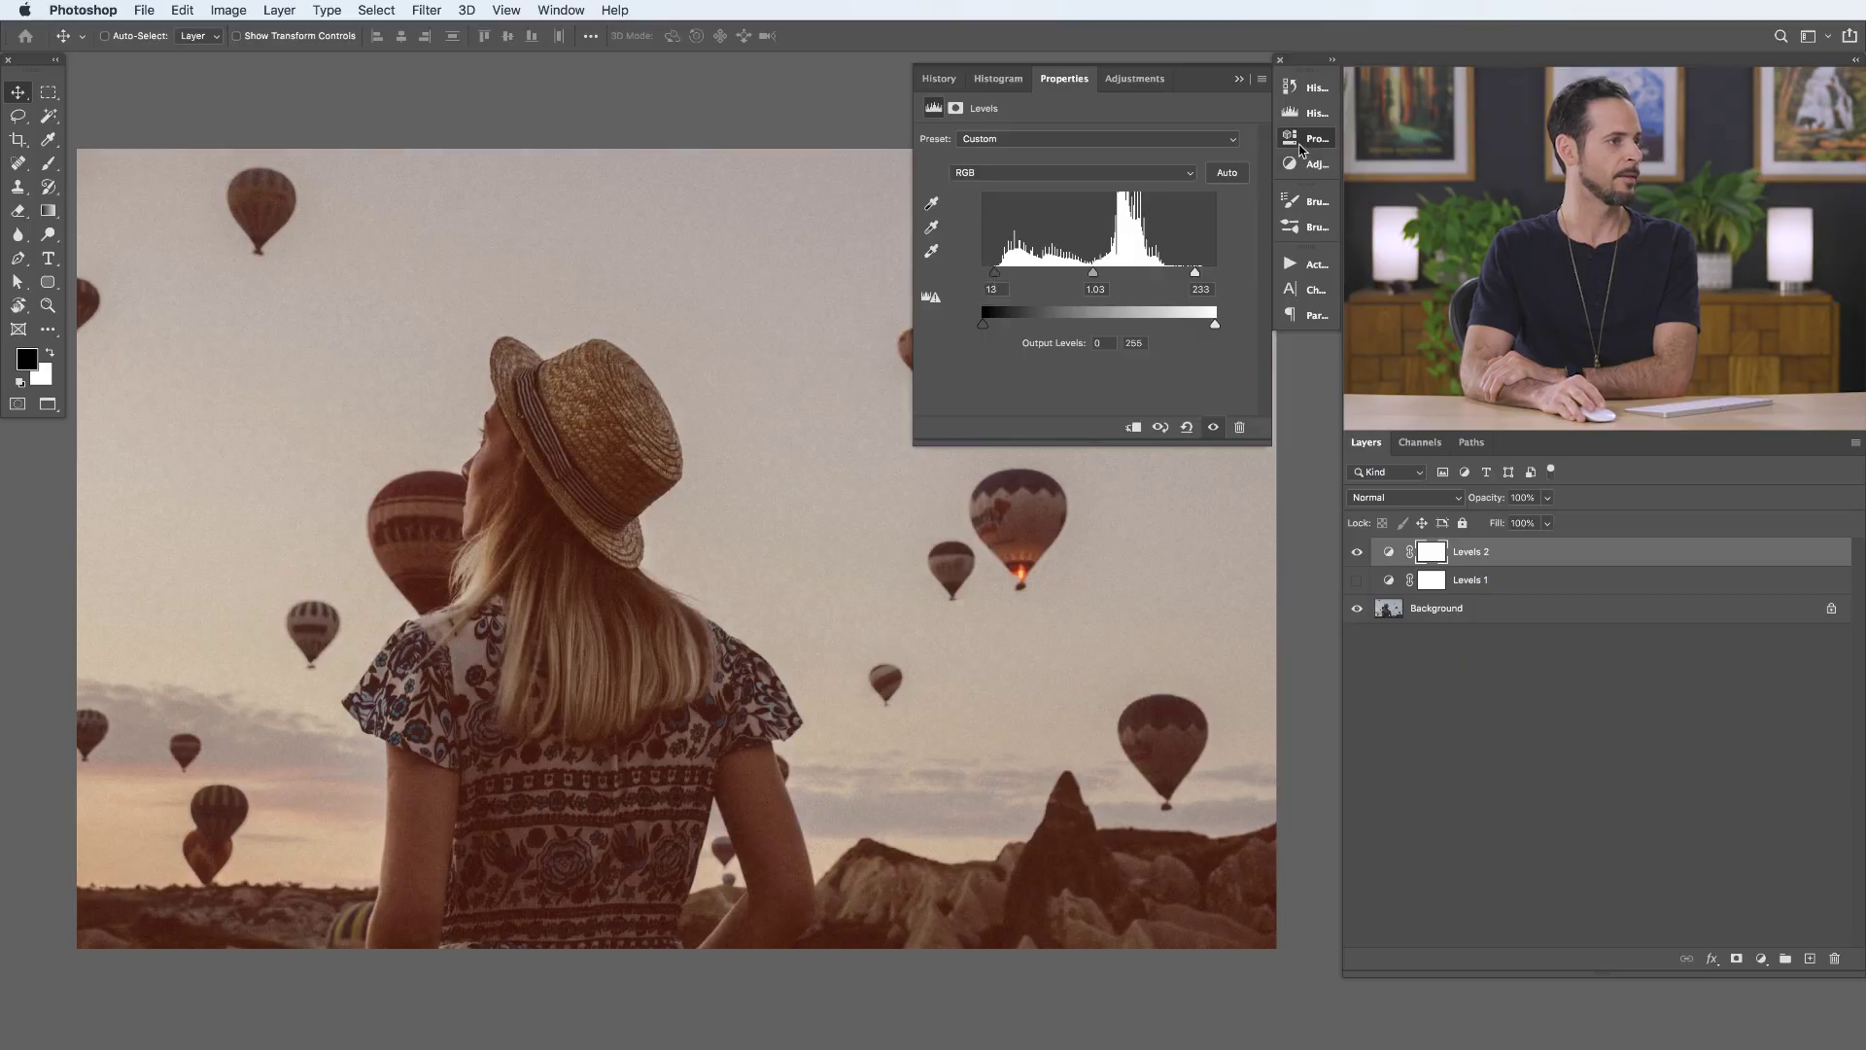
left_click(1083, 172)
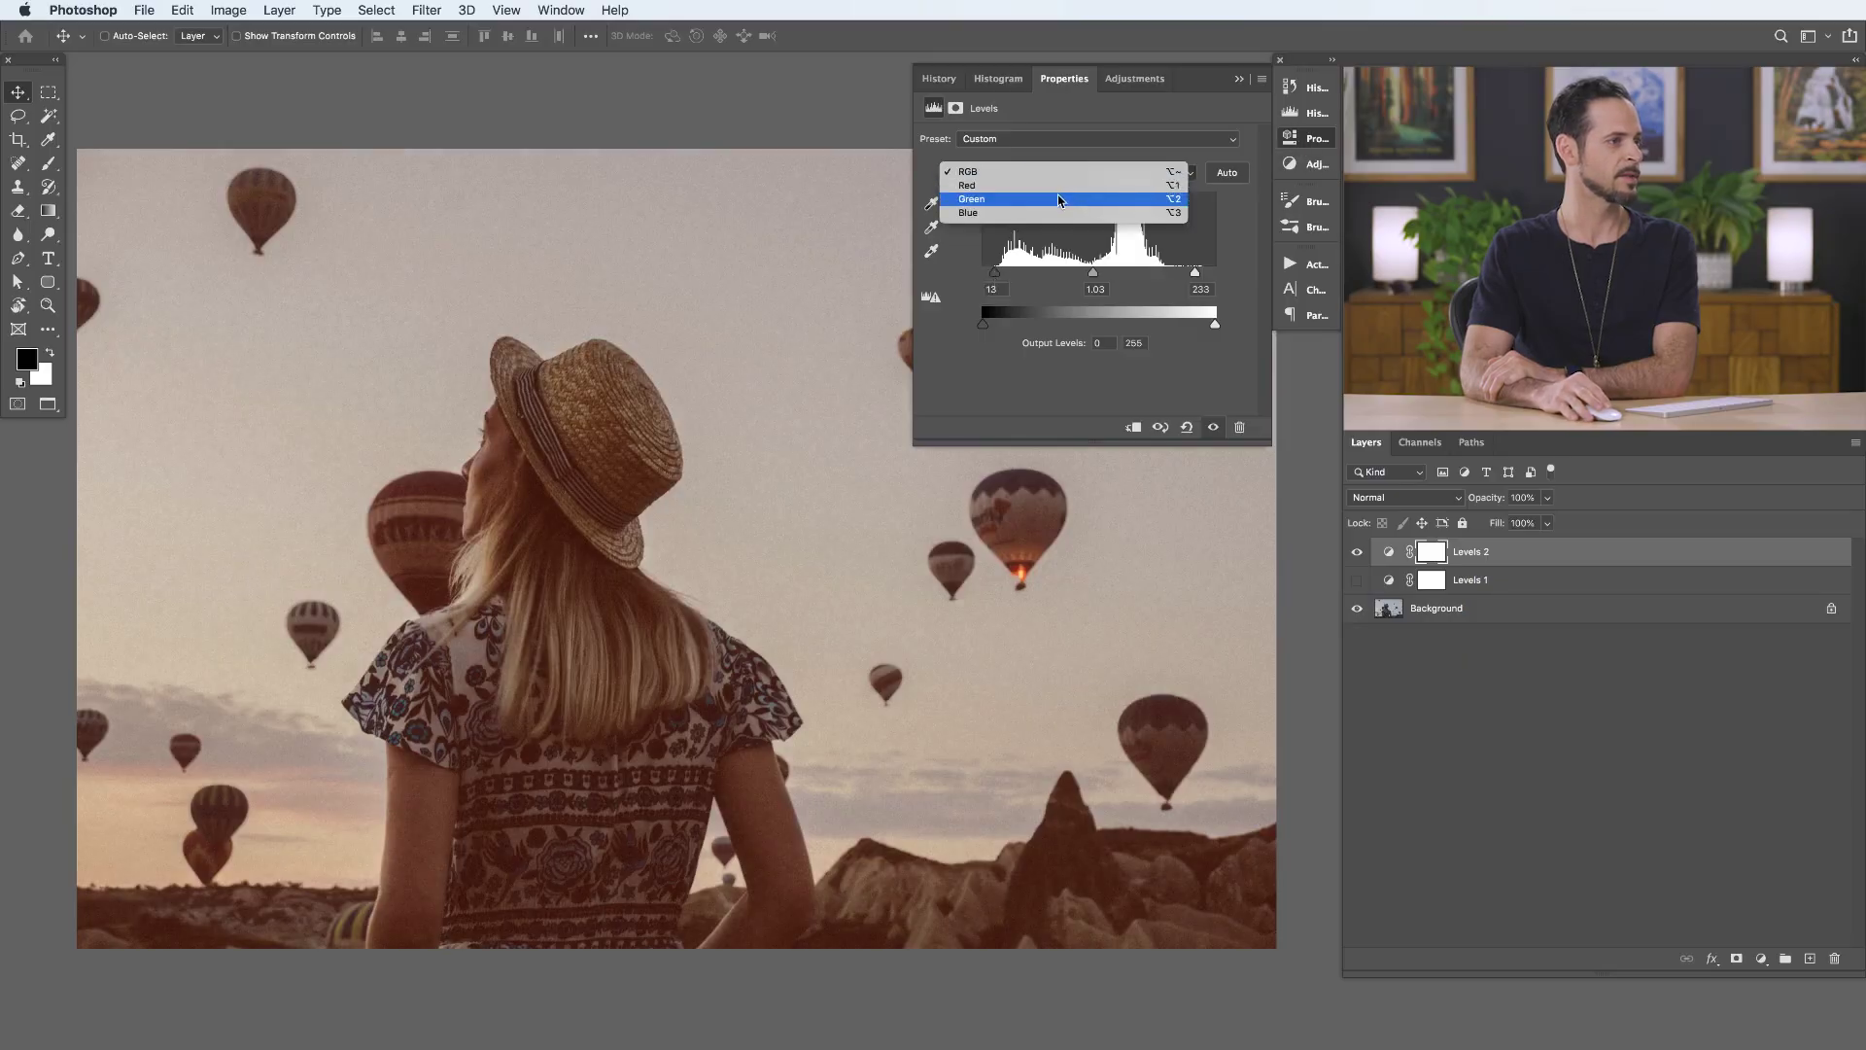
left_click(1062, 198)
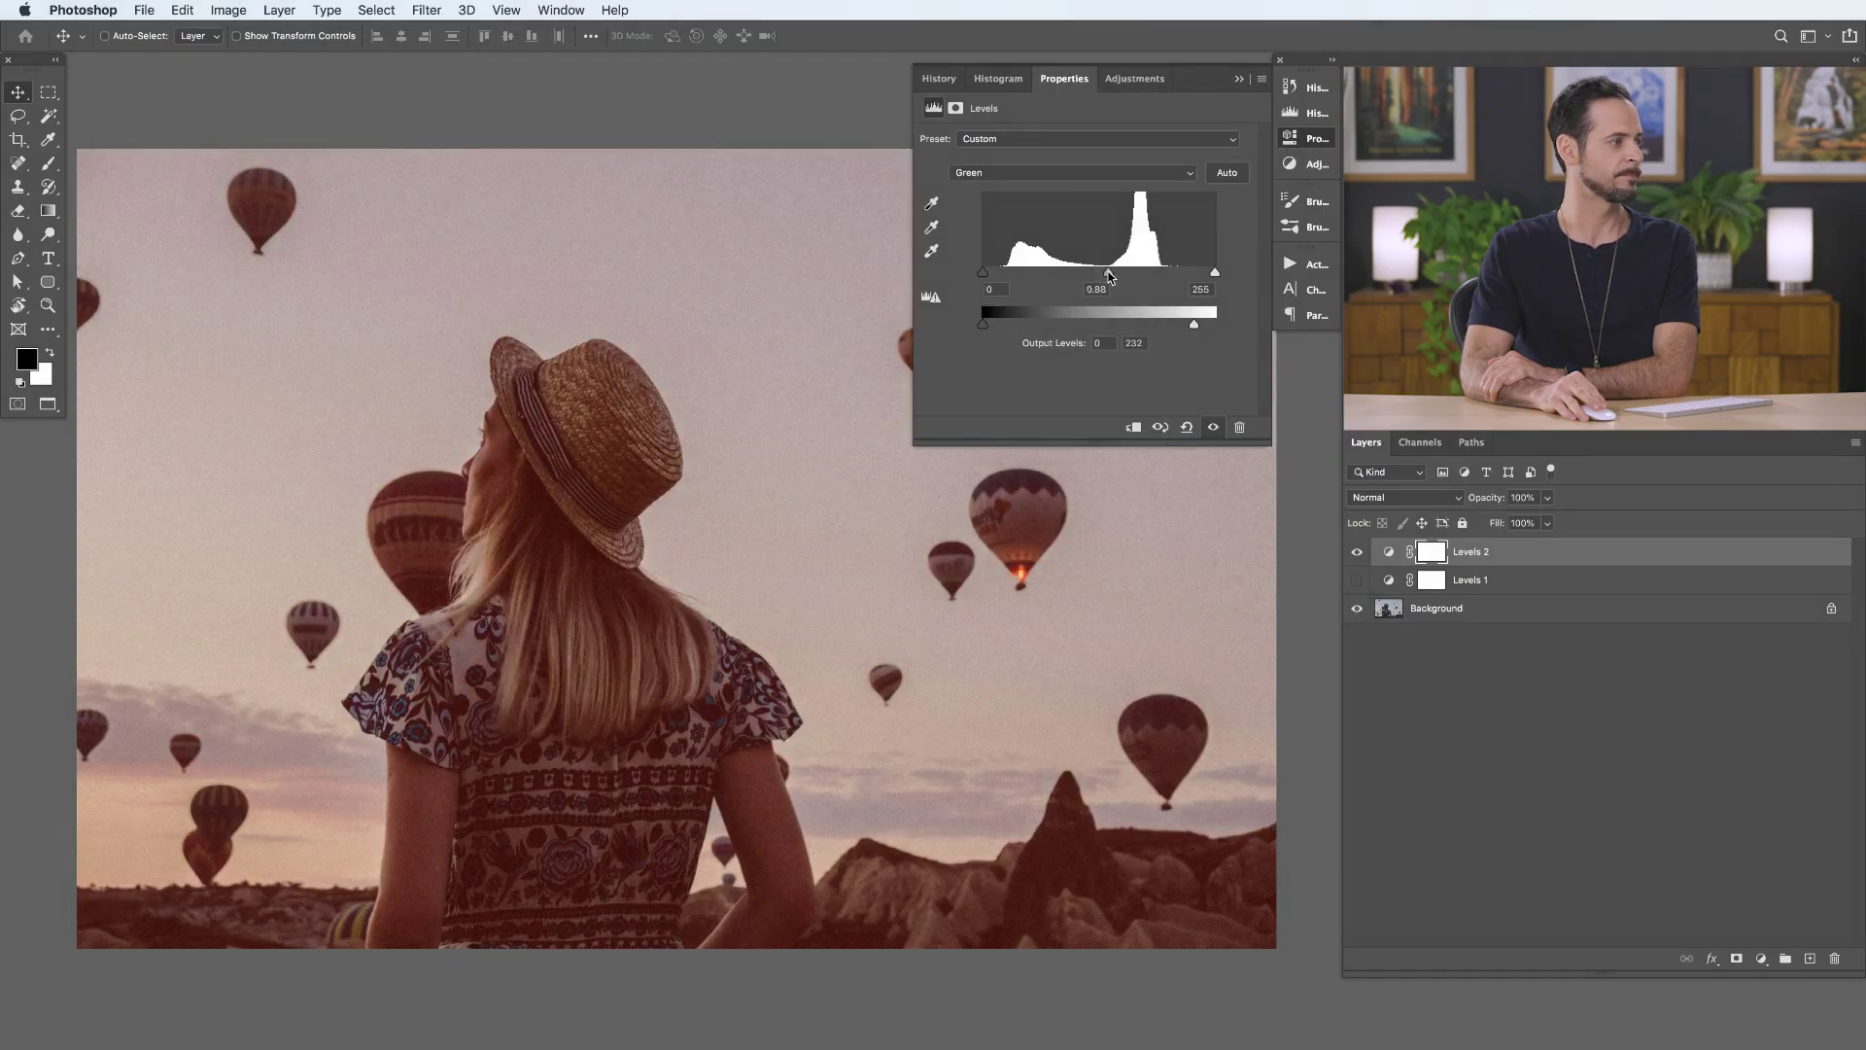
left_click(1303, 142)
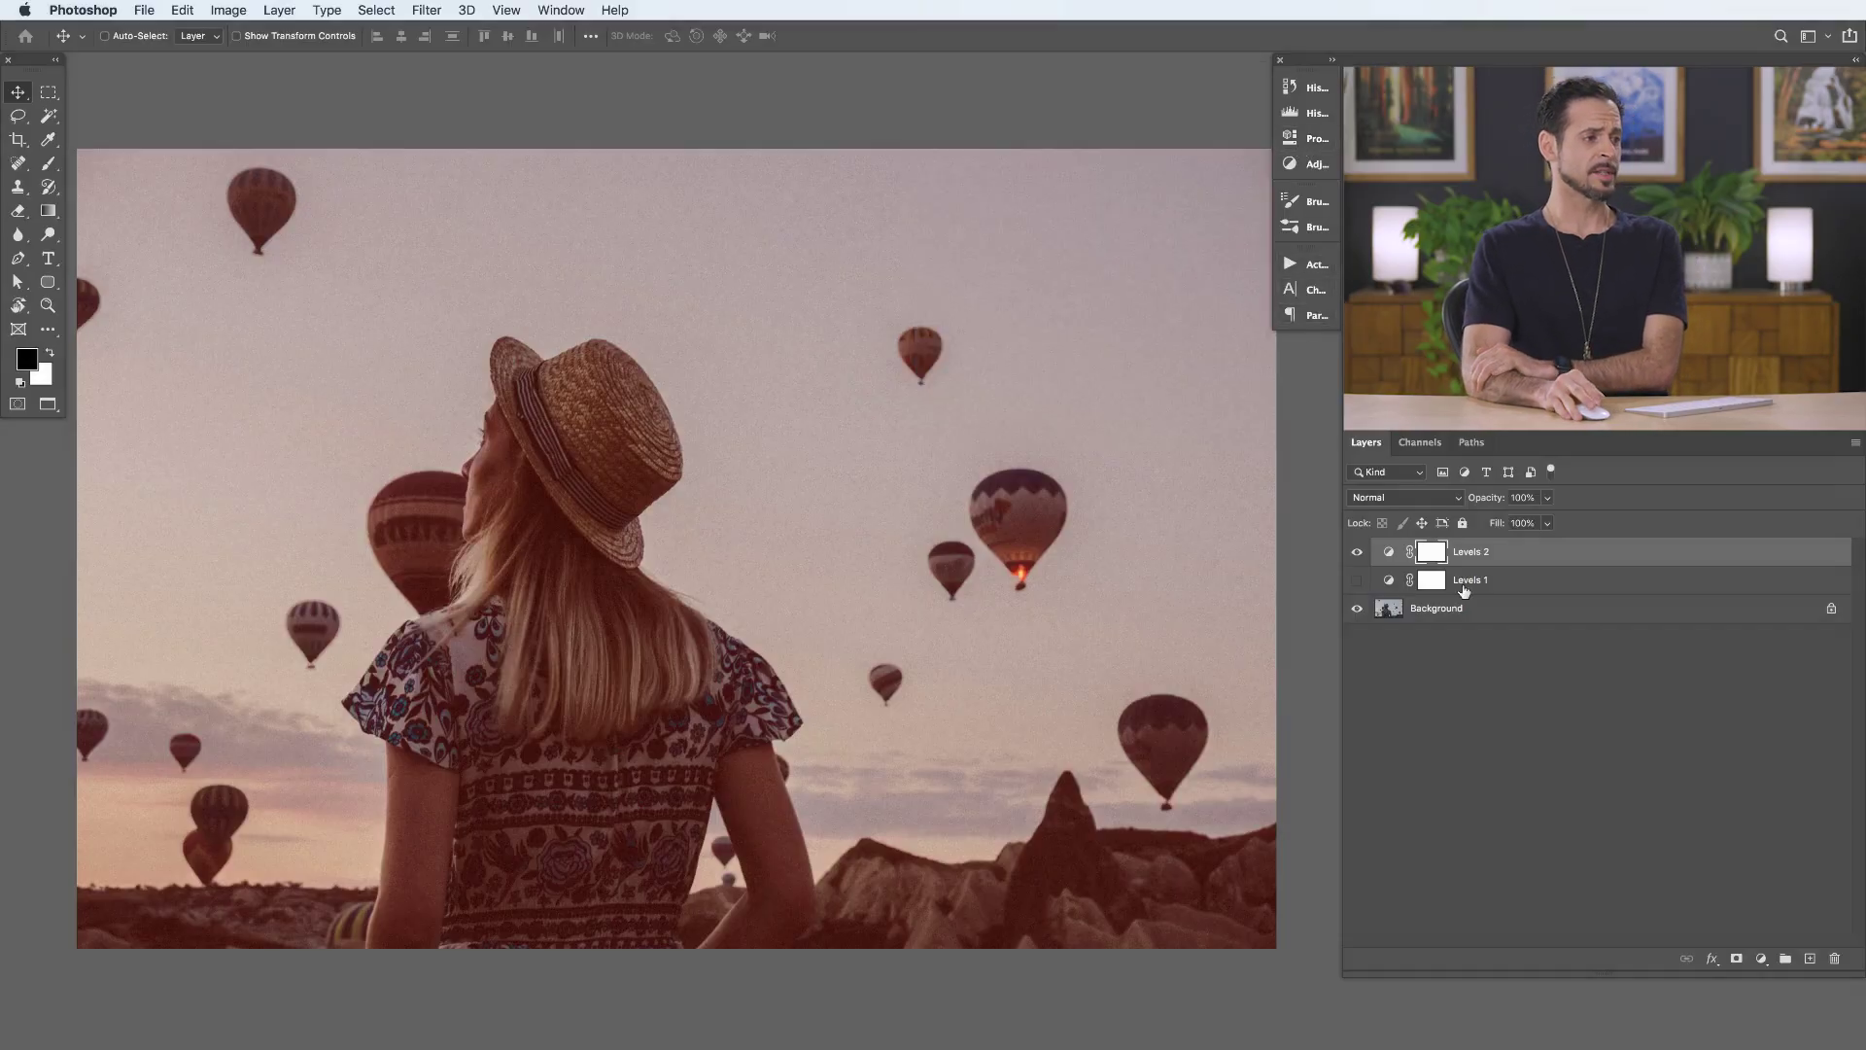
Step: Toggle Levels 2 off and on to compare, then hide it to reveal the original photo
left_click(1359, 553)
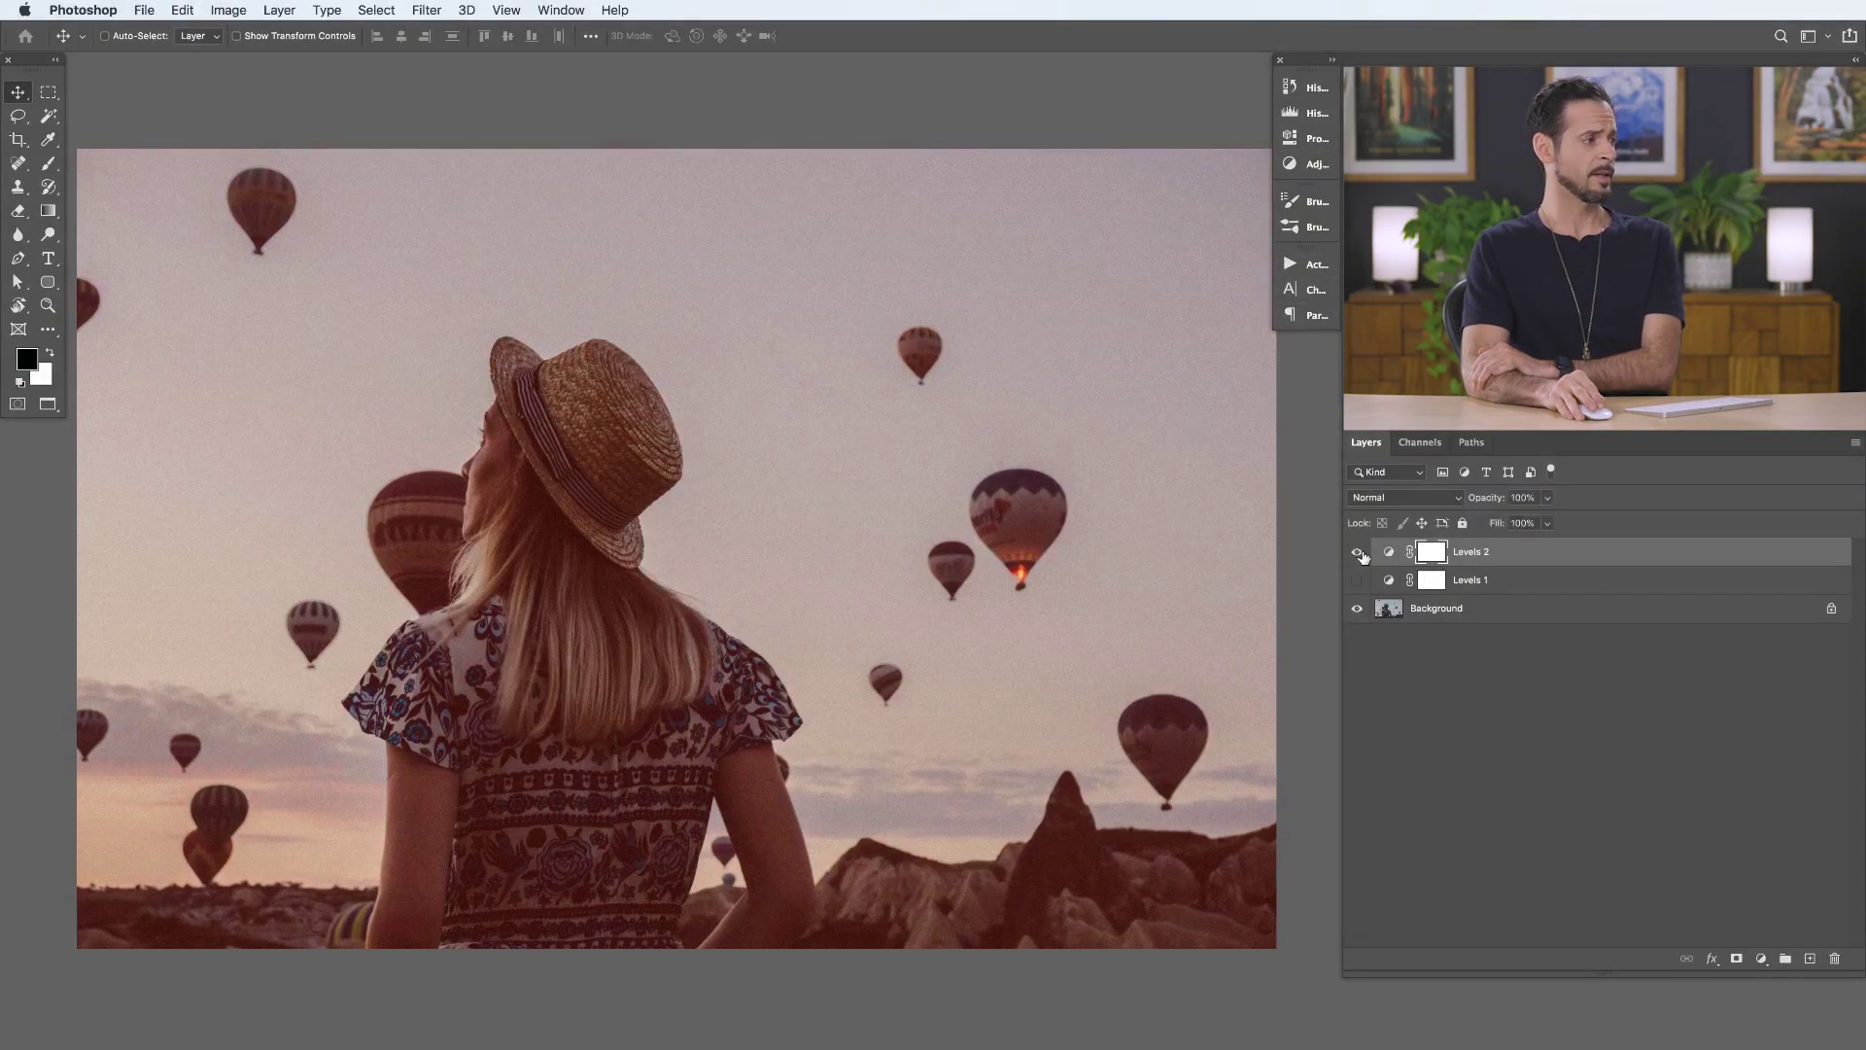
left_click(1359, 553)
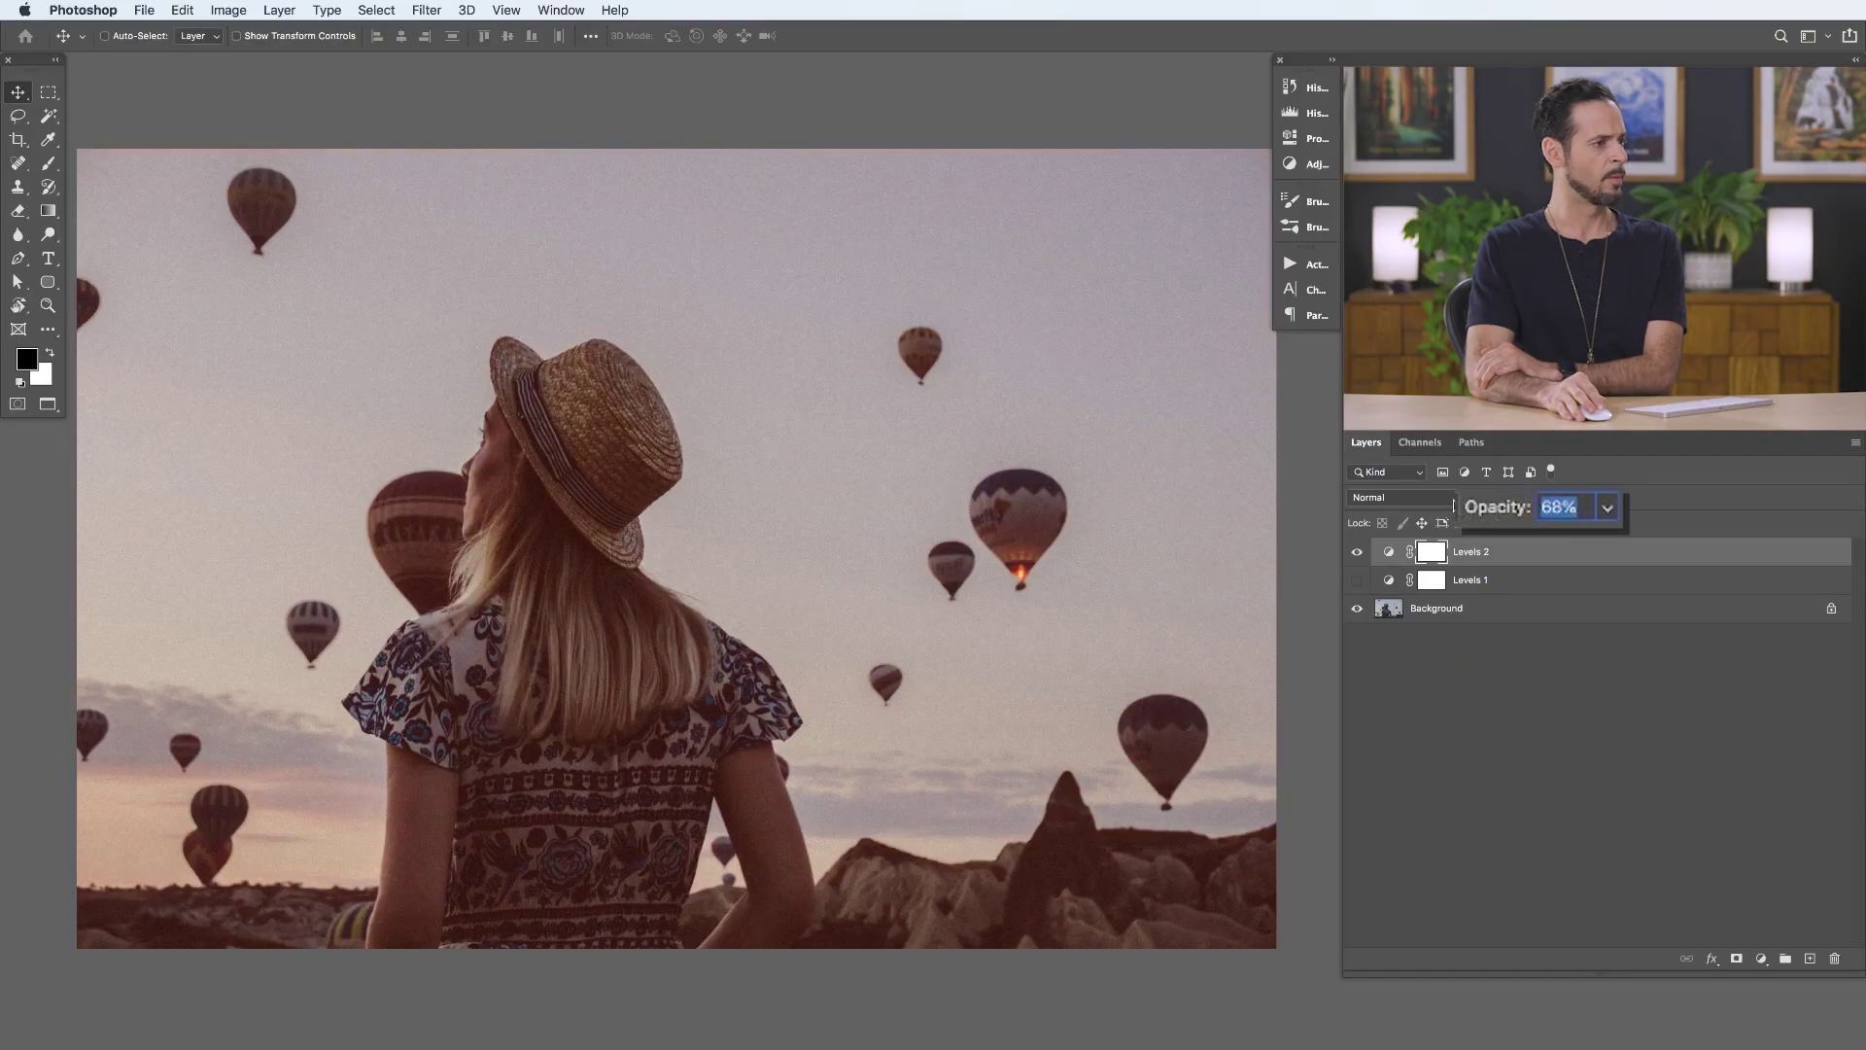
left_click(1356, 552)
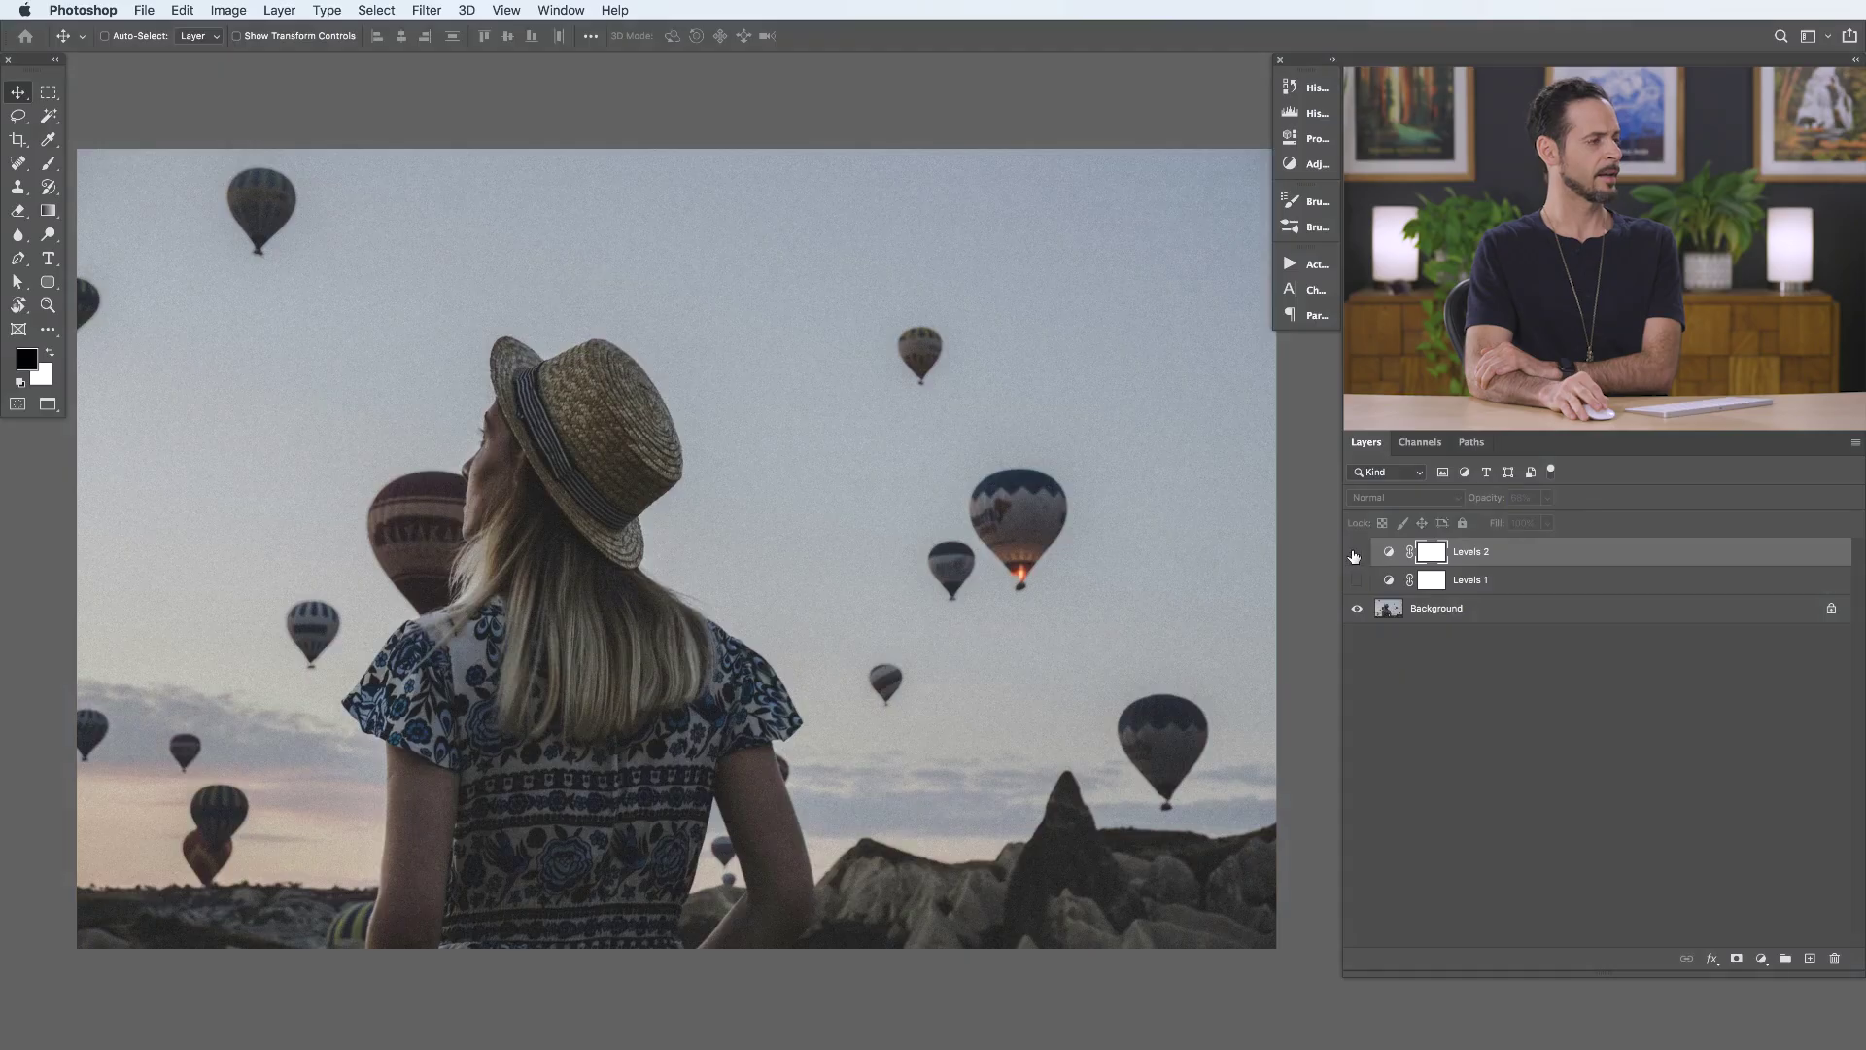
Step: Compare the warm and cool grades in different visibility combinations, ending with Levels 1 on
left_click(1355, 553)
left_click(1355, 553)
left_click(1356, 580)
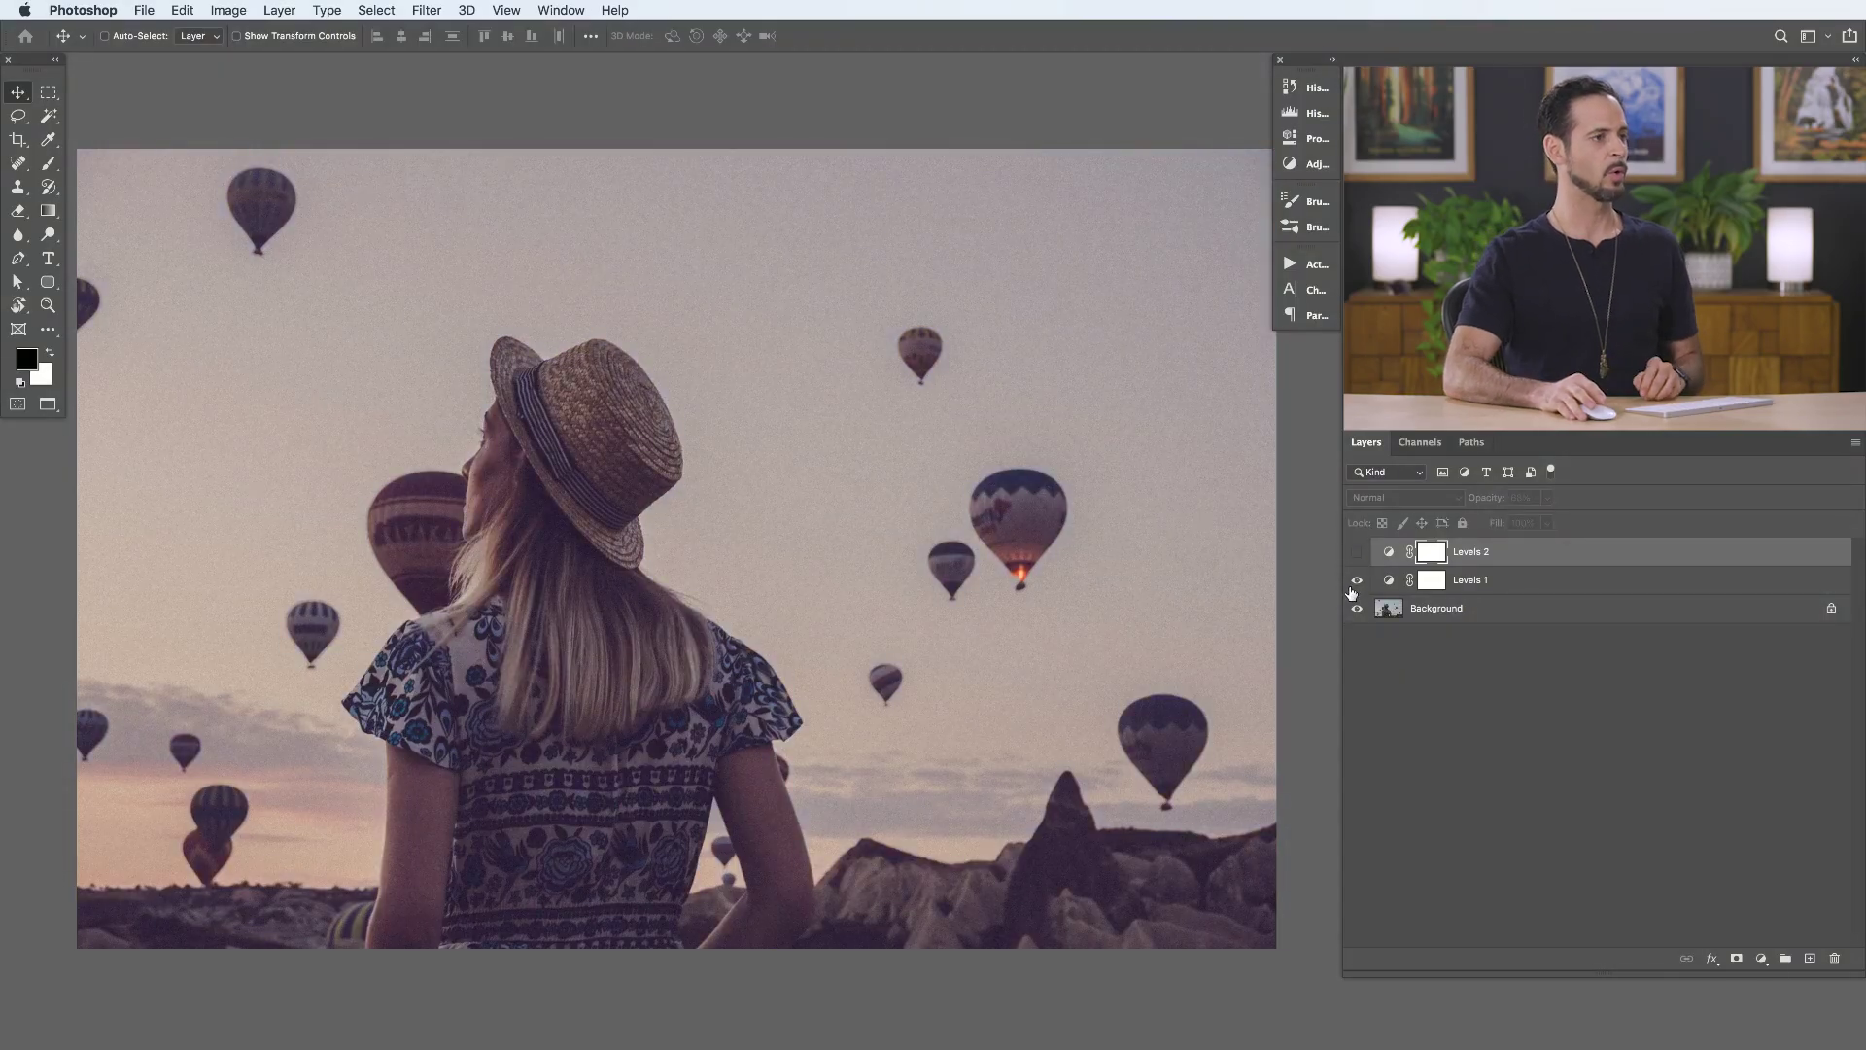
left_click(1355, 552)
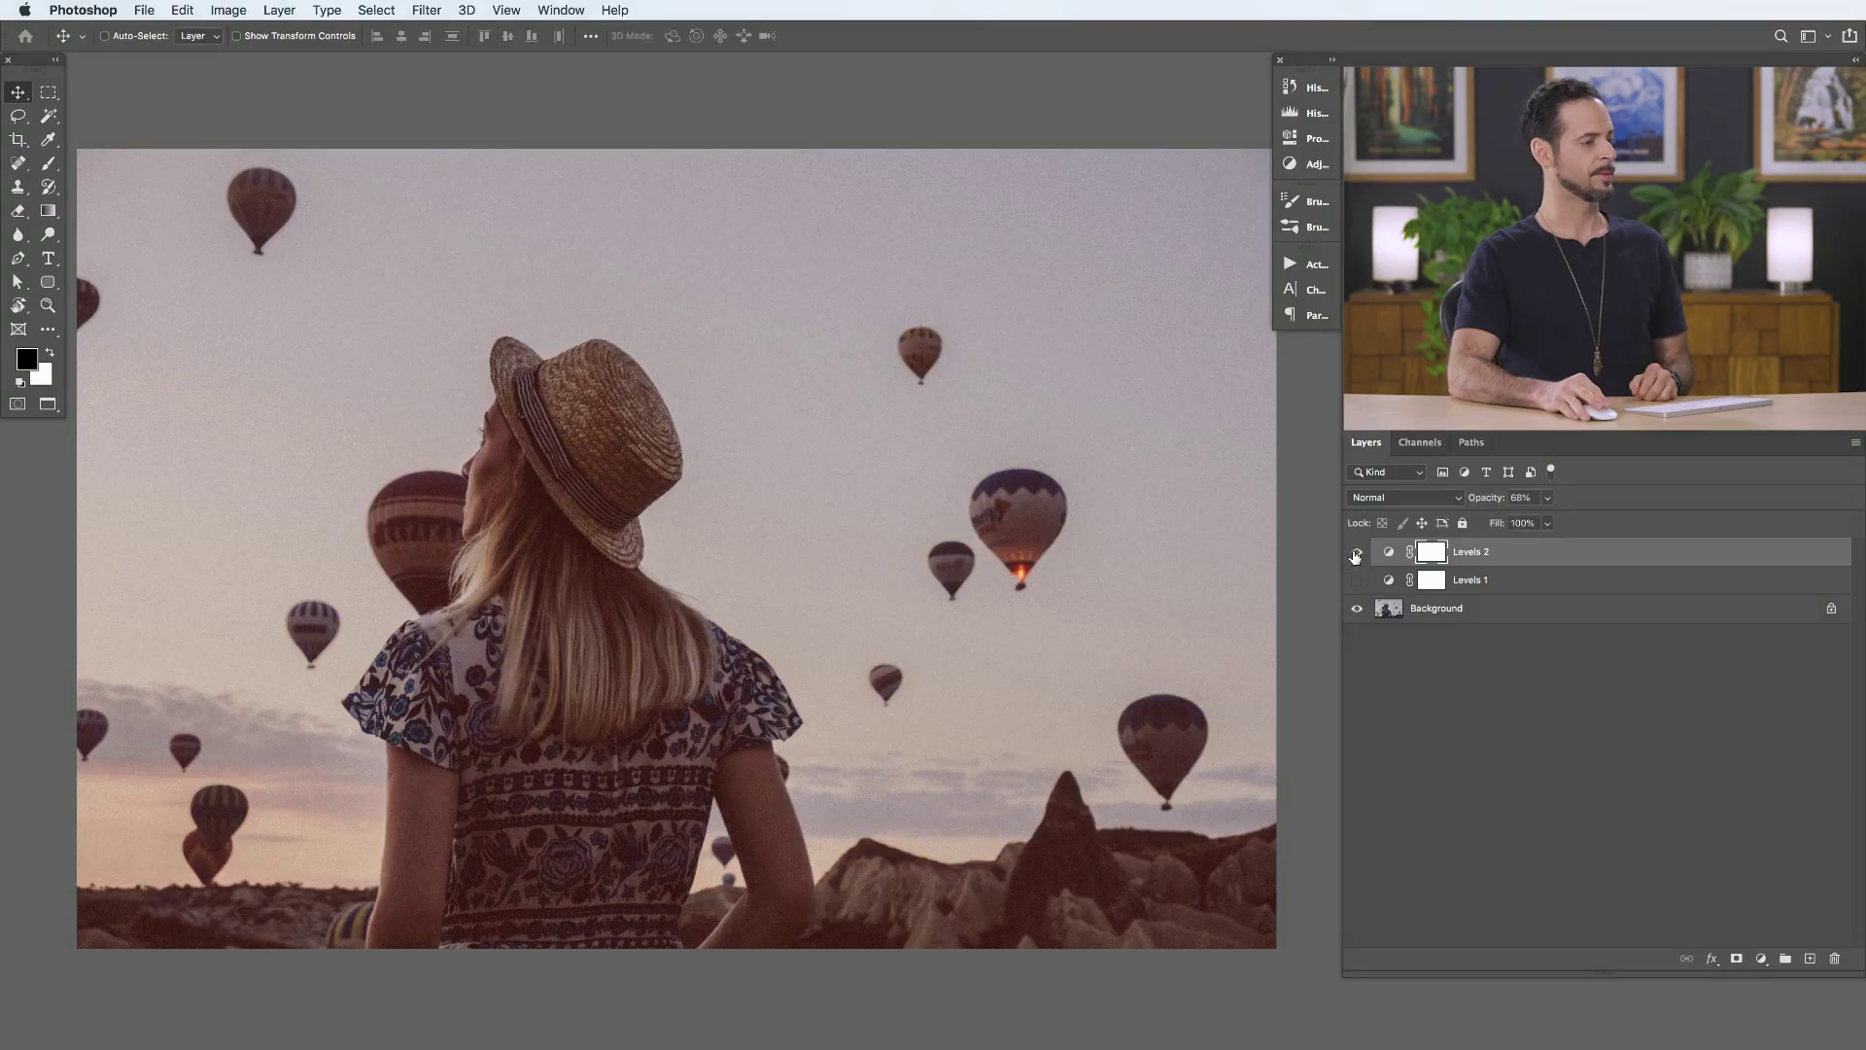
left_click(1355, 553)
left_click(1355, 580, "alt")
left_click(1355, 582, "alt")
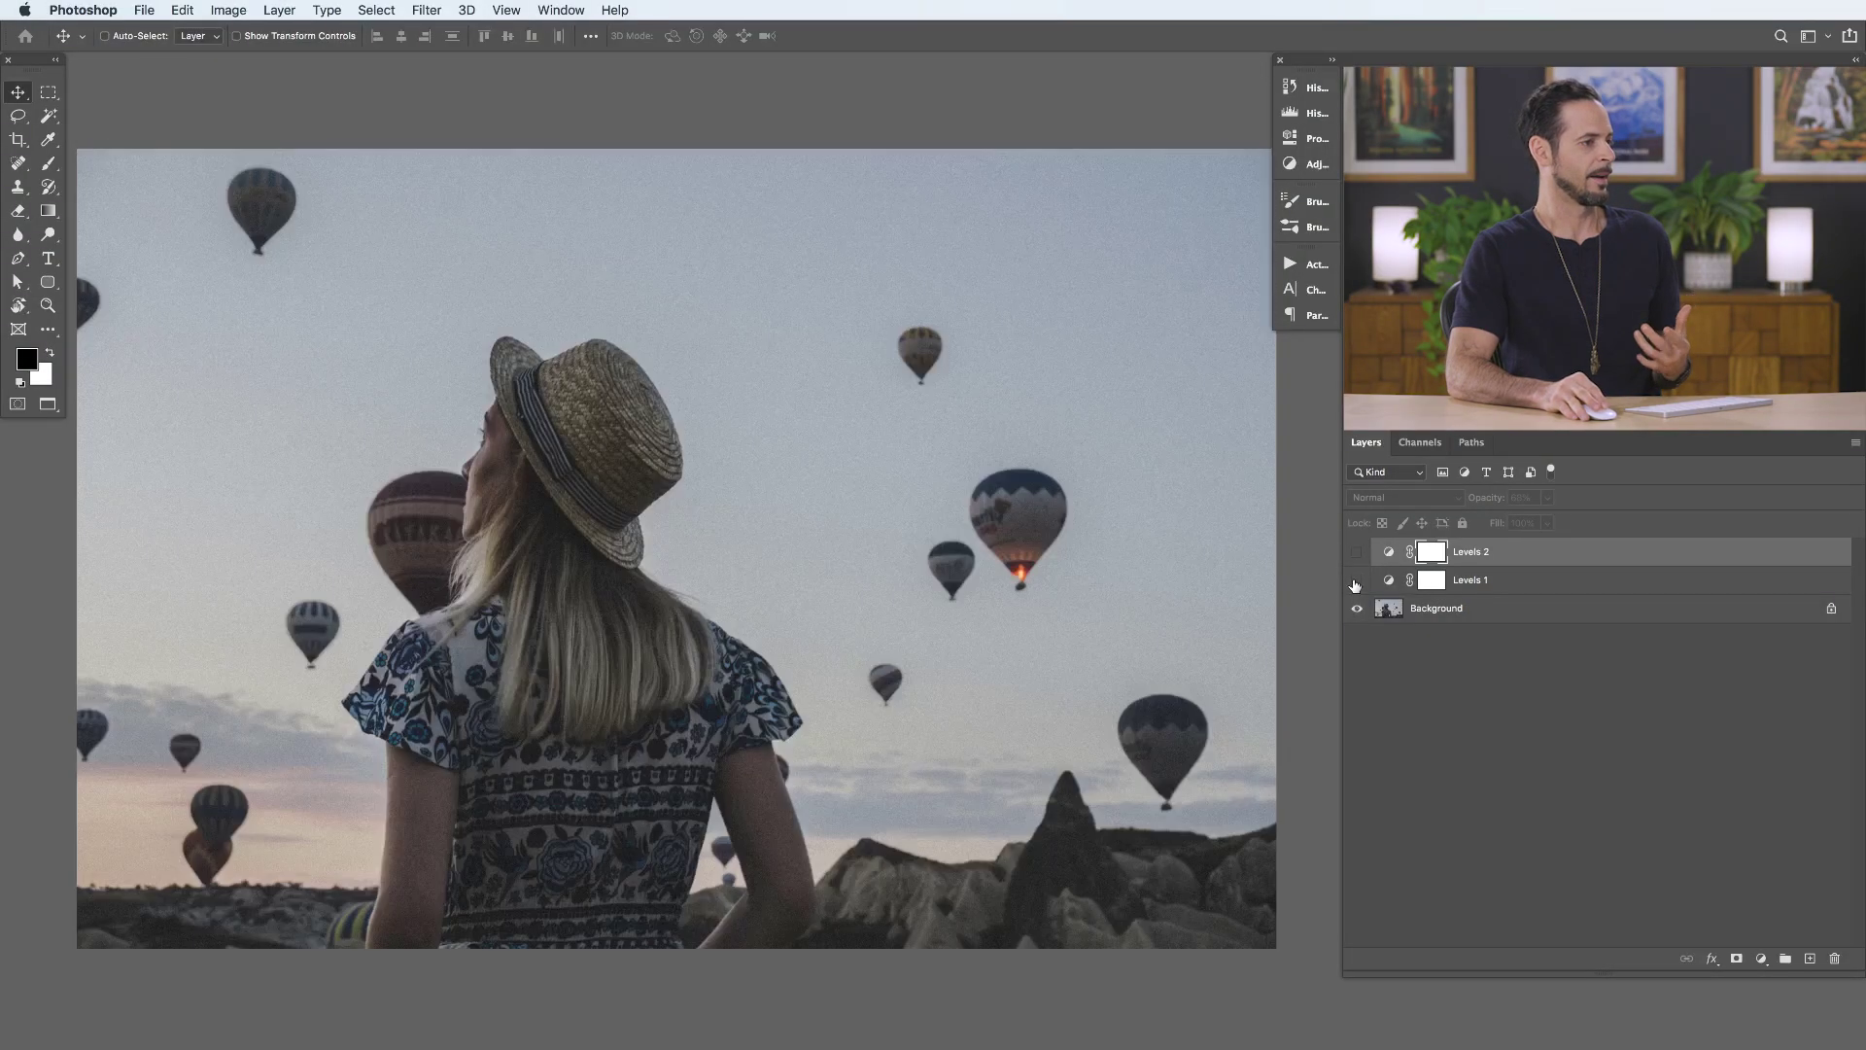
left_click(1355, 583)
left_click(1357, 582)
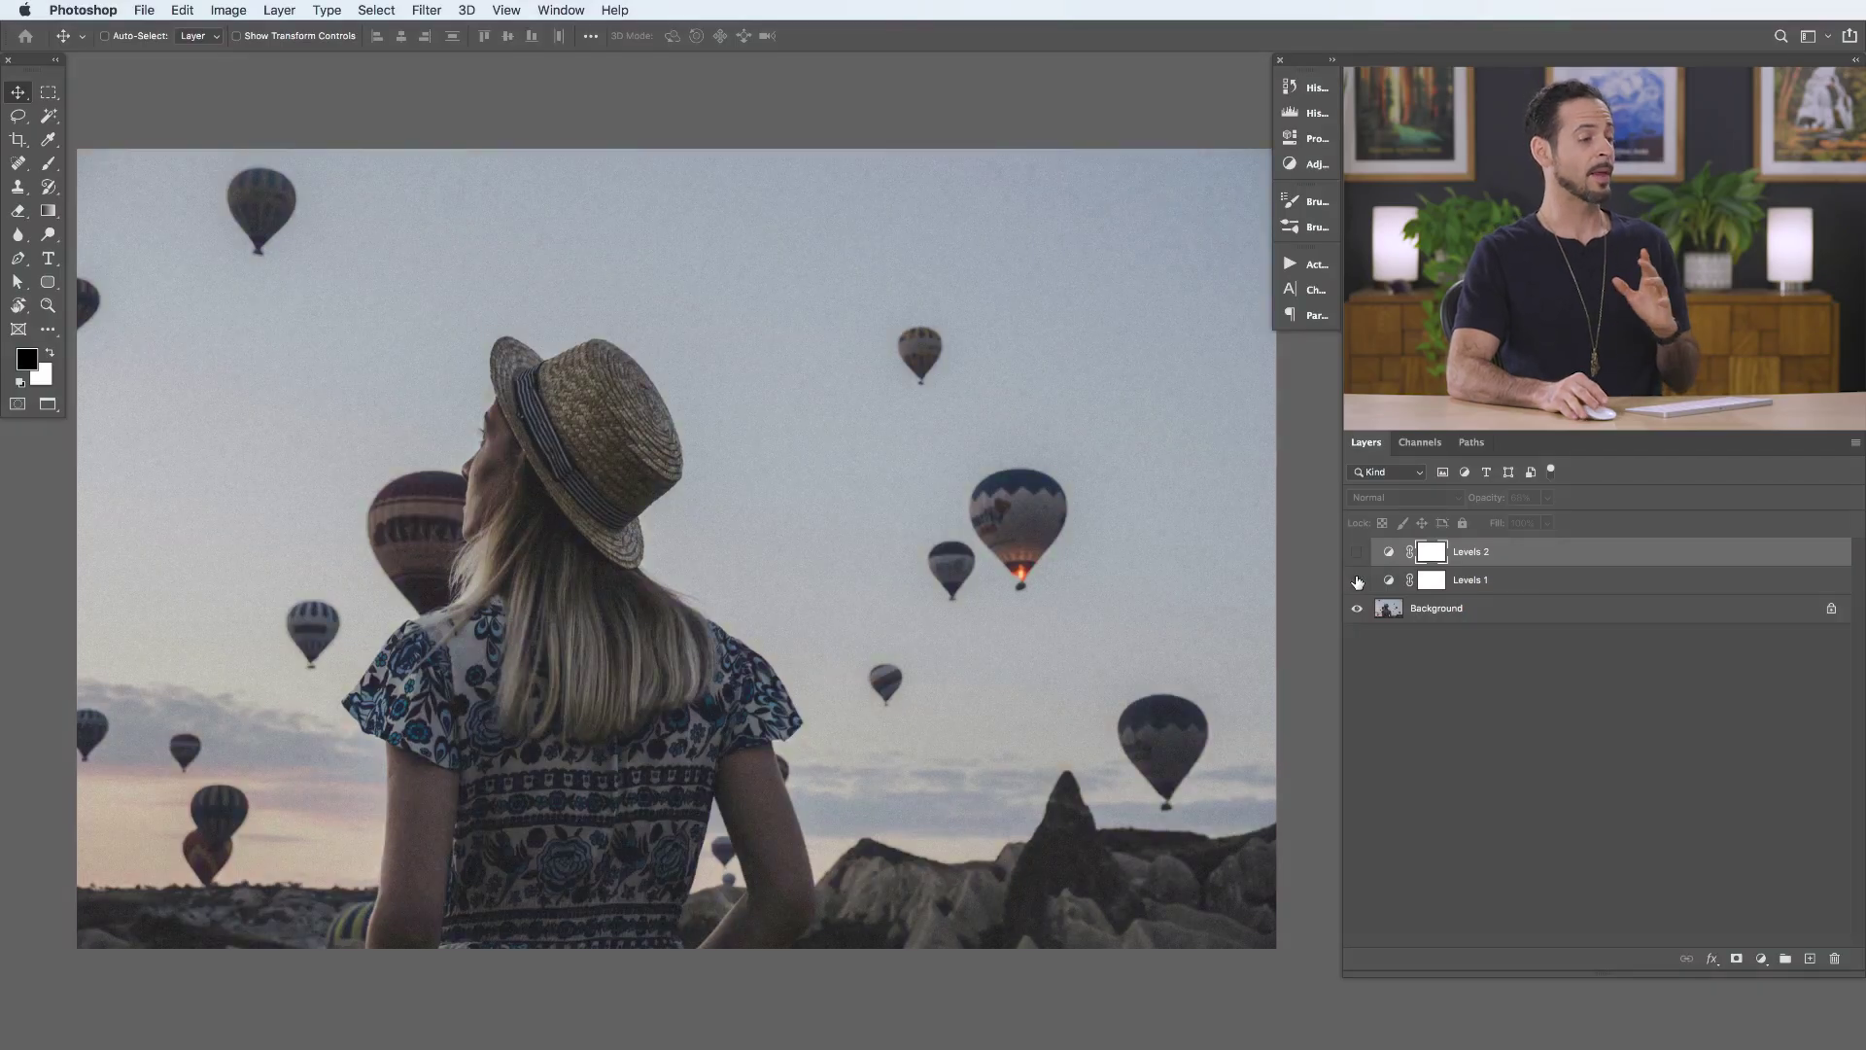
left_click(1357, 582)
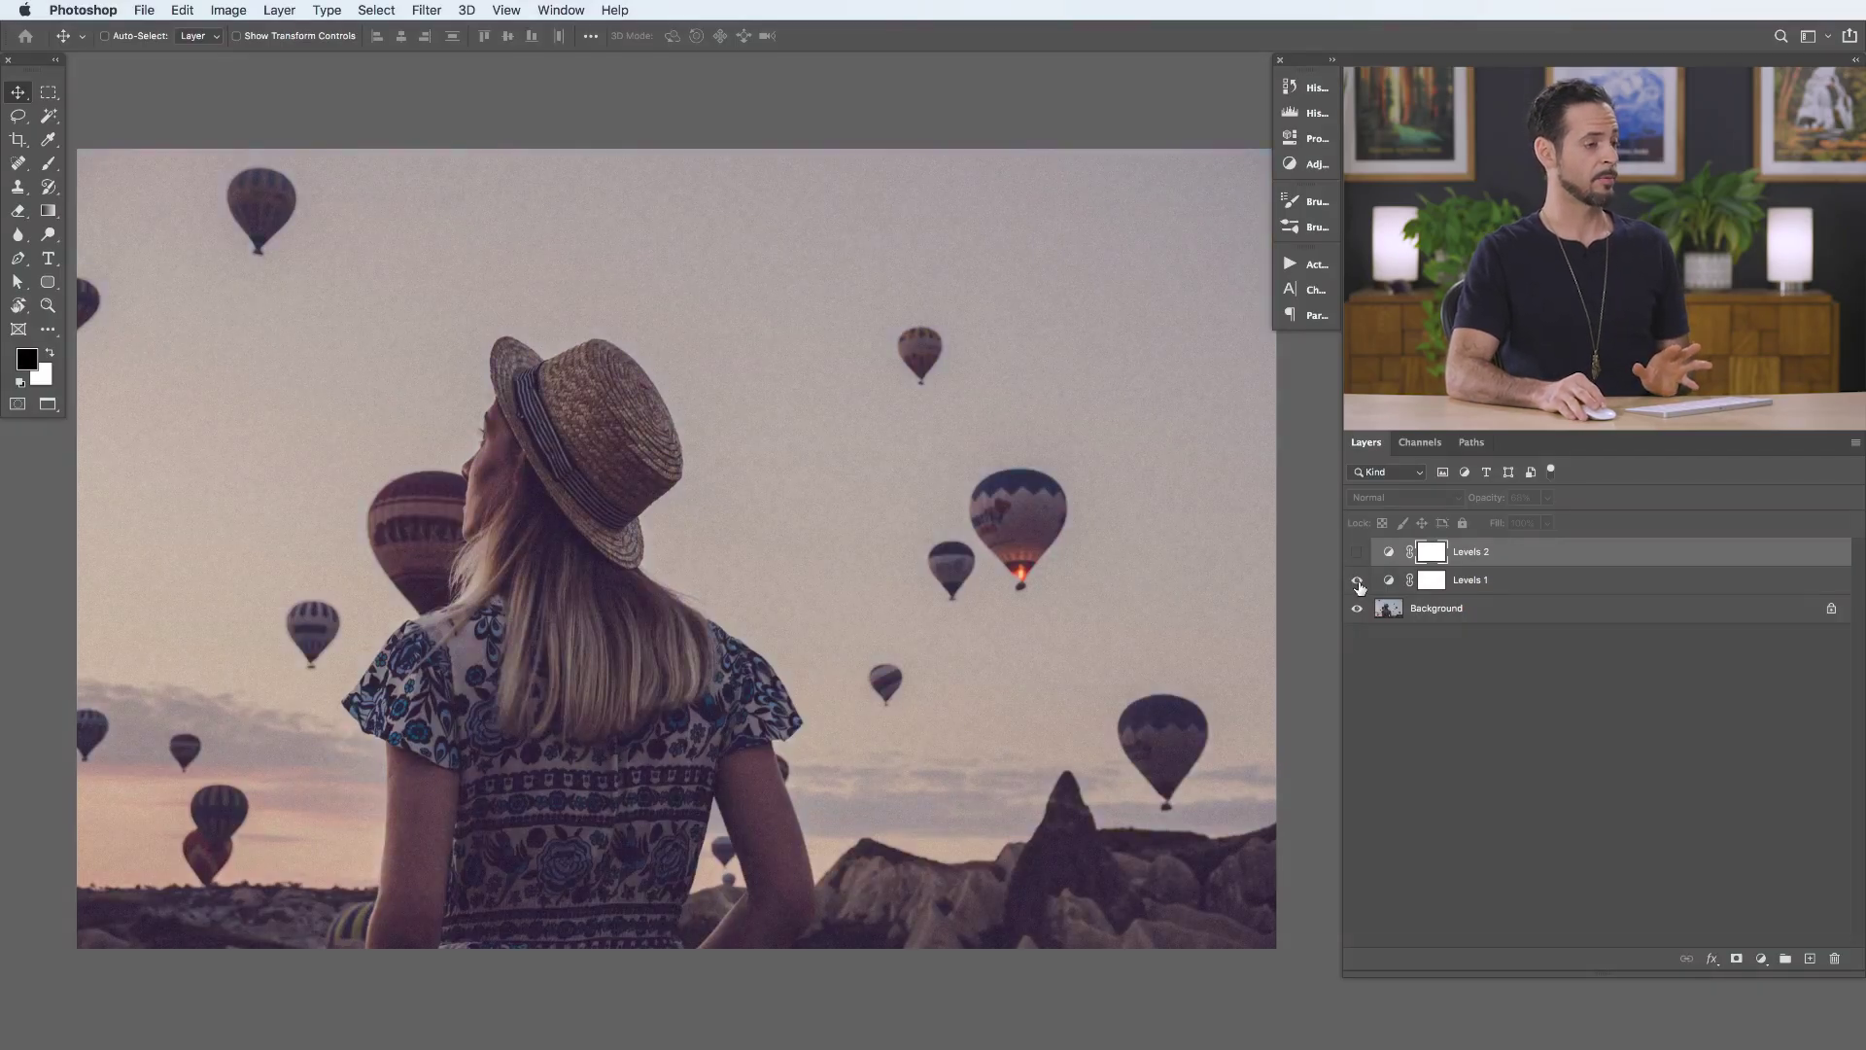
Step: Re-check Levels 2 over Levels 1, leaving only the cool Levels 1 grade visible
left_click(1357, 553)
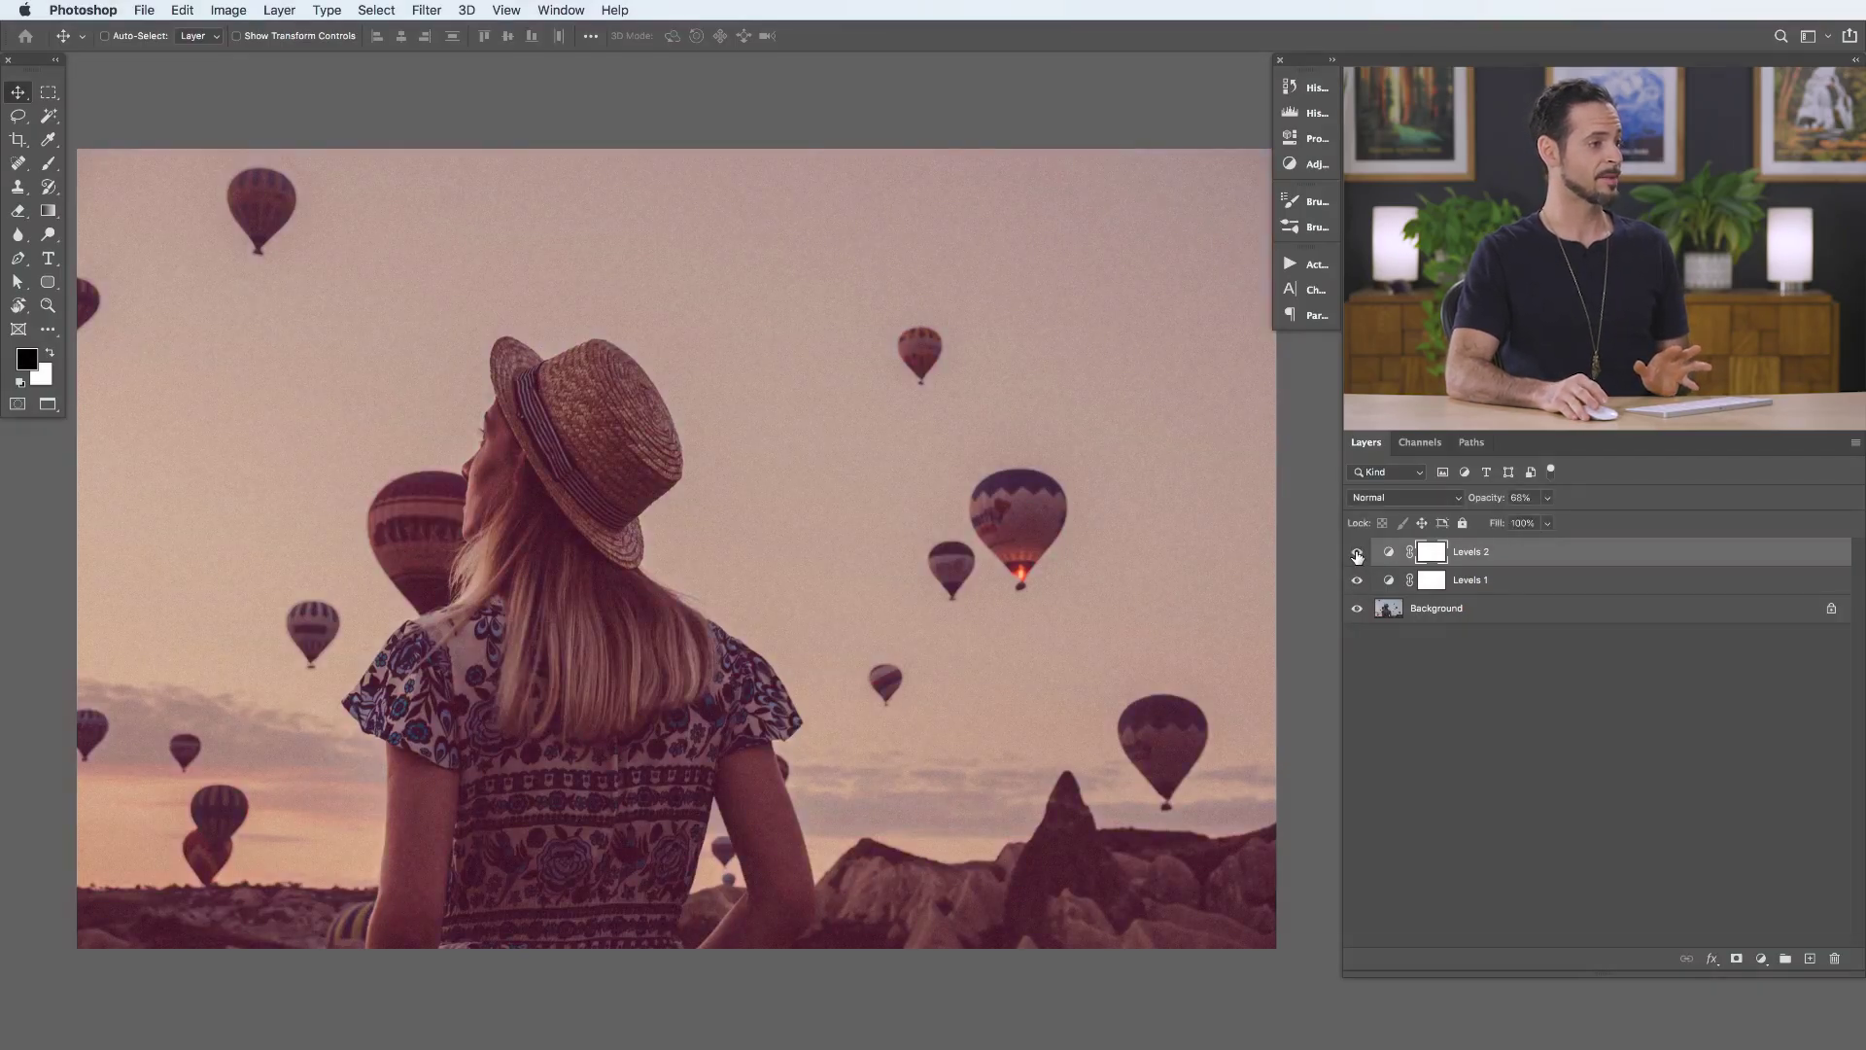
left_click(1357, 554)
left_click(1359, 580)
left_click(1358, 581)
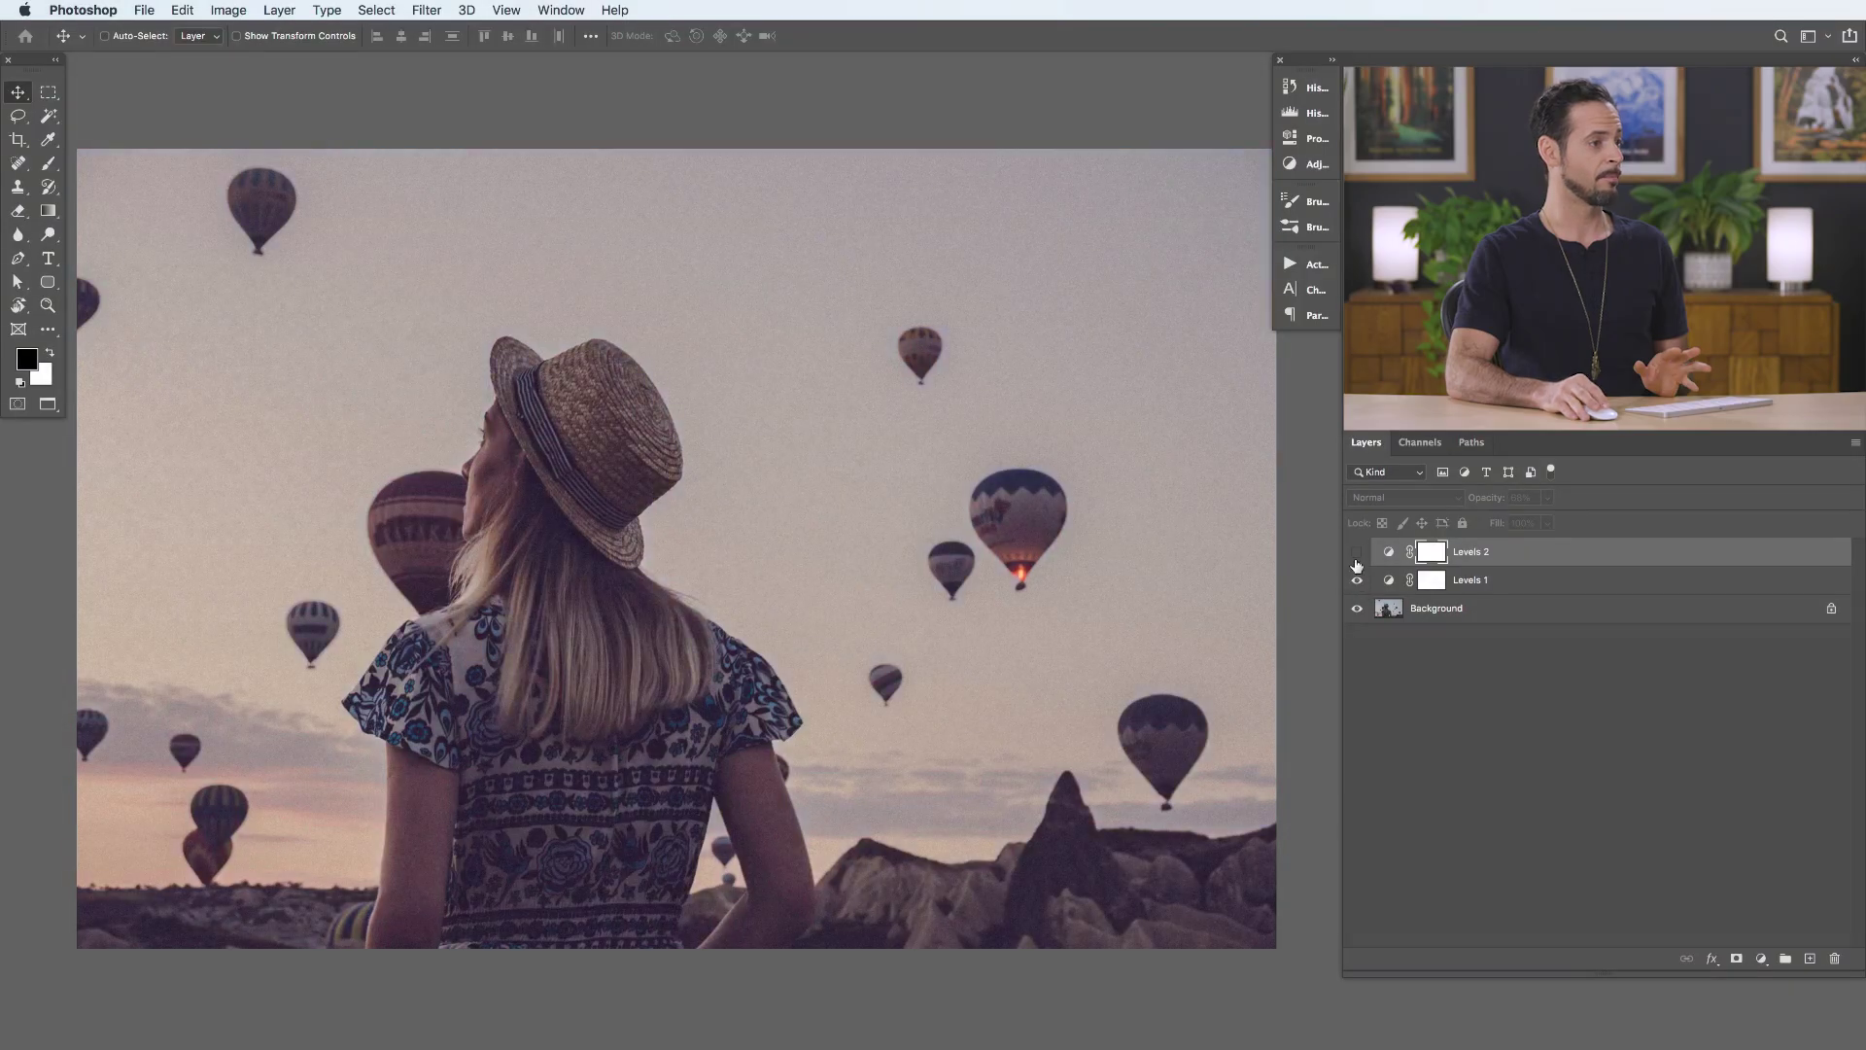
left_click(1357, 553)
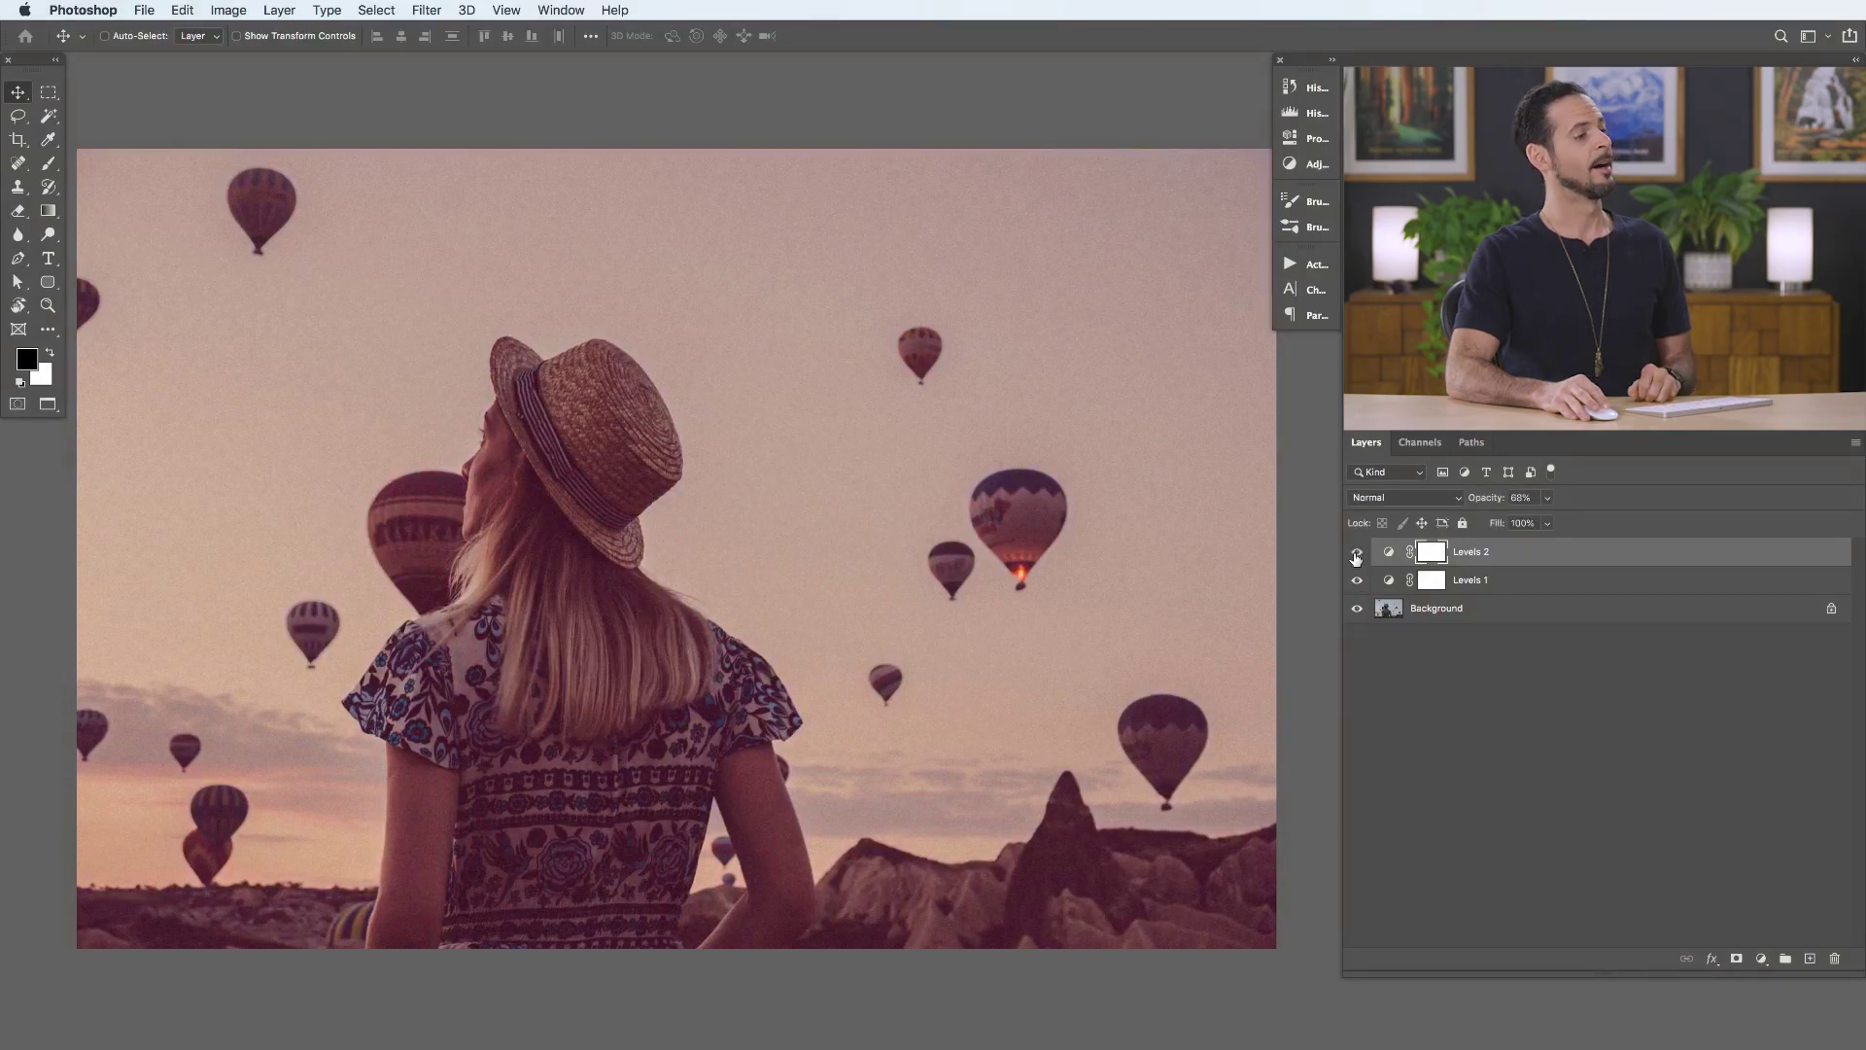
left_click(1357, 553)
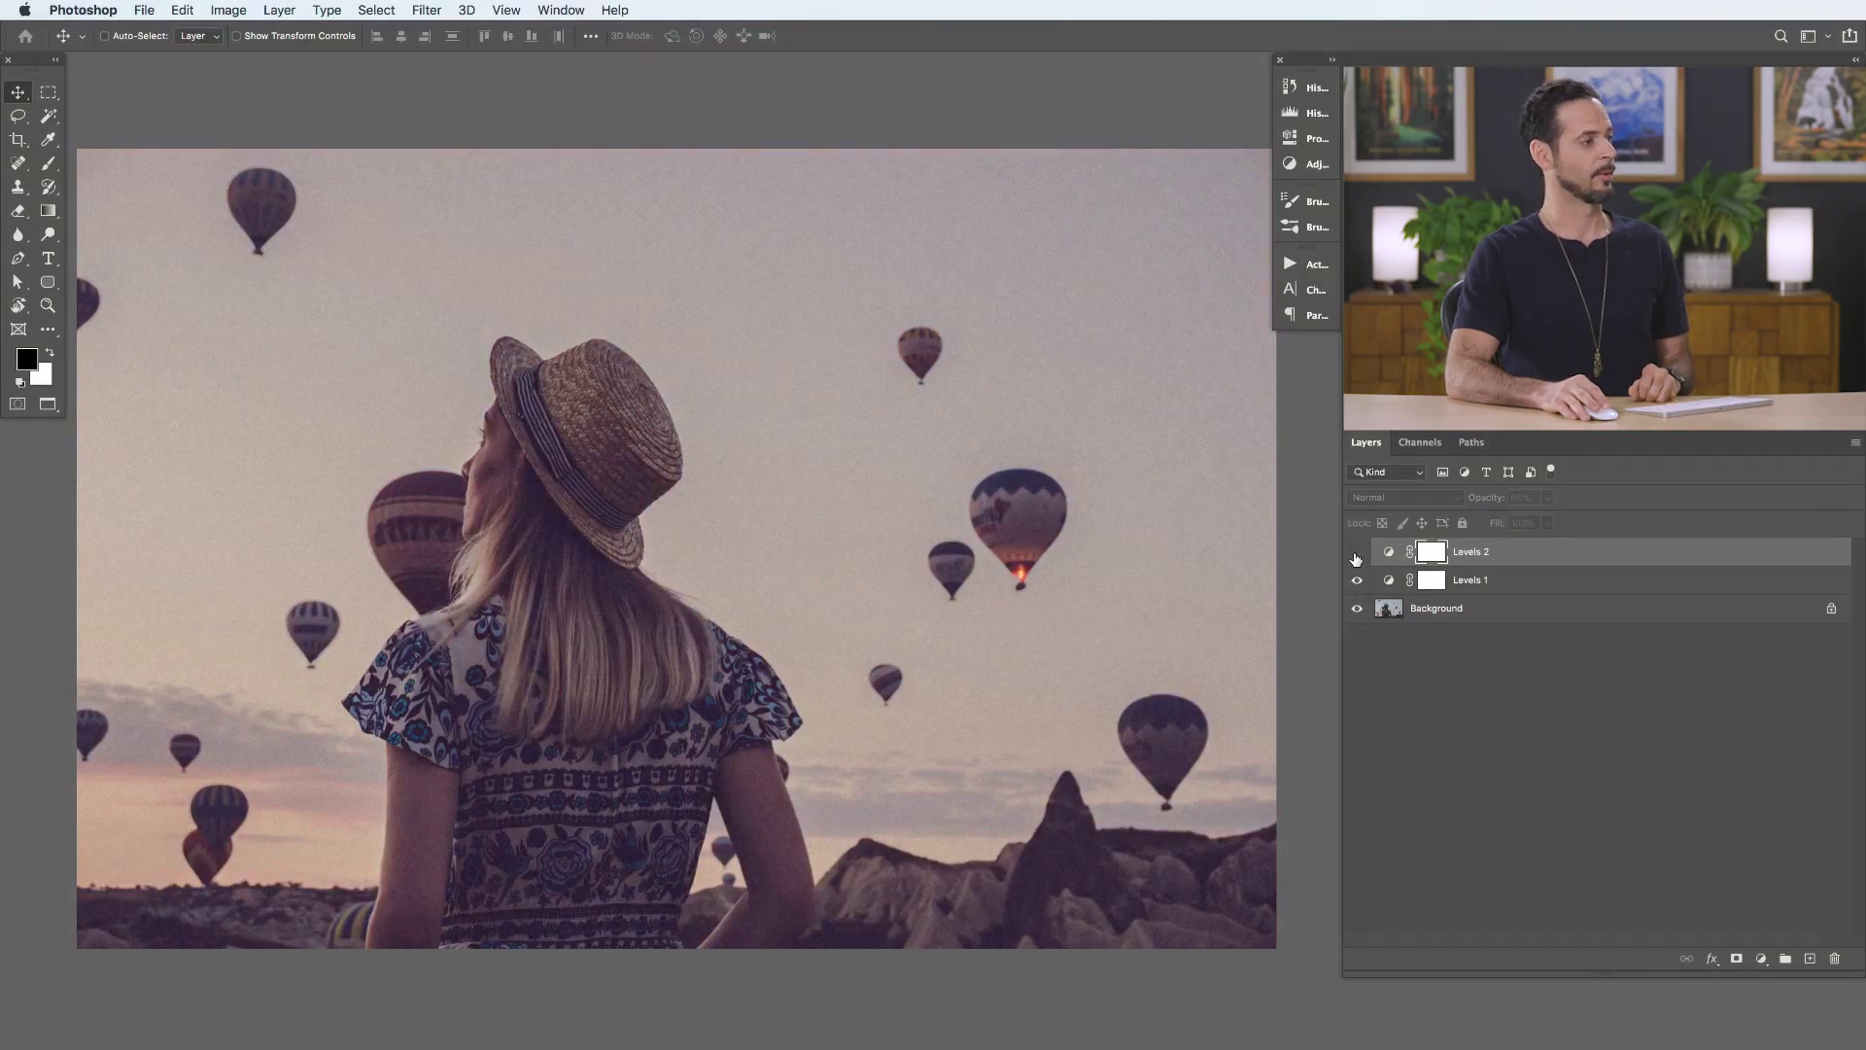